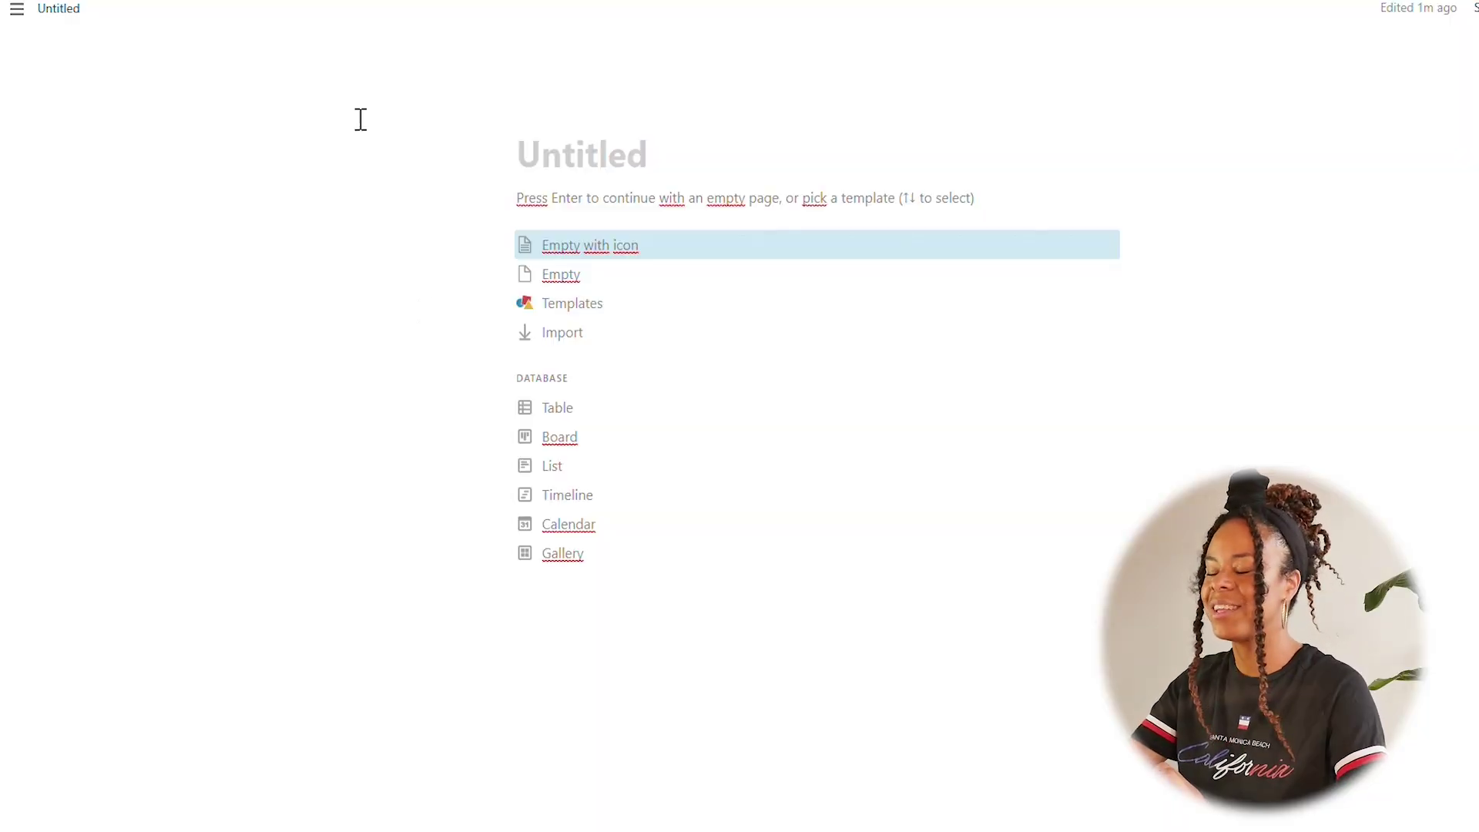
Look through the Home page, from the section links and widgets down to the daily to-do lists and the weekly planner
{"action": "left_click", "coordinate": [116, 1]}
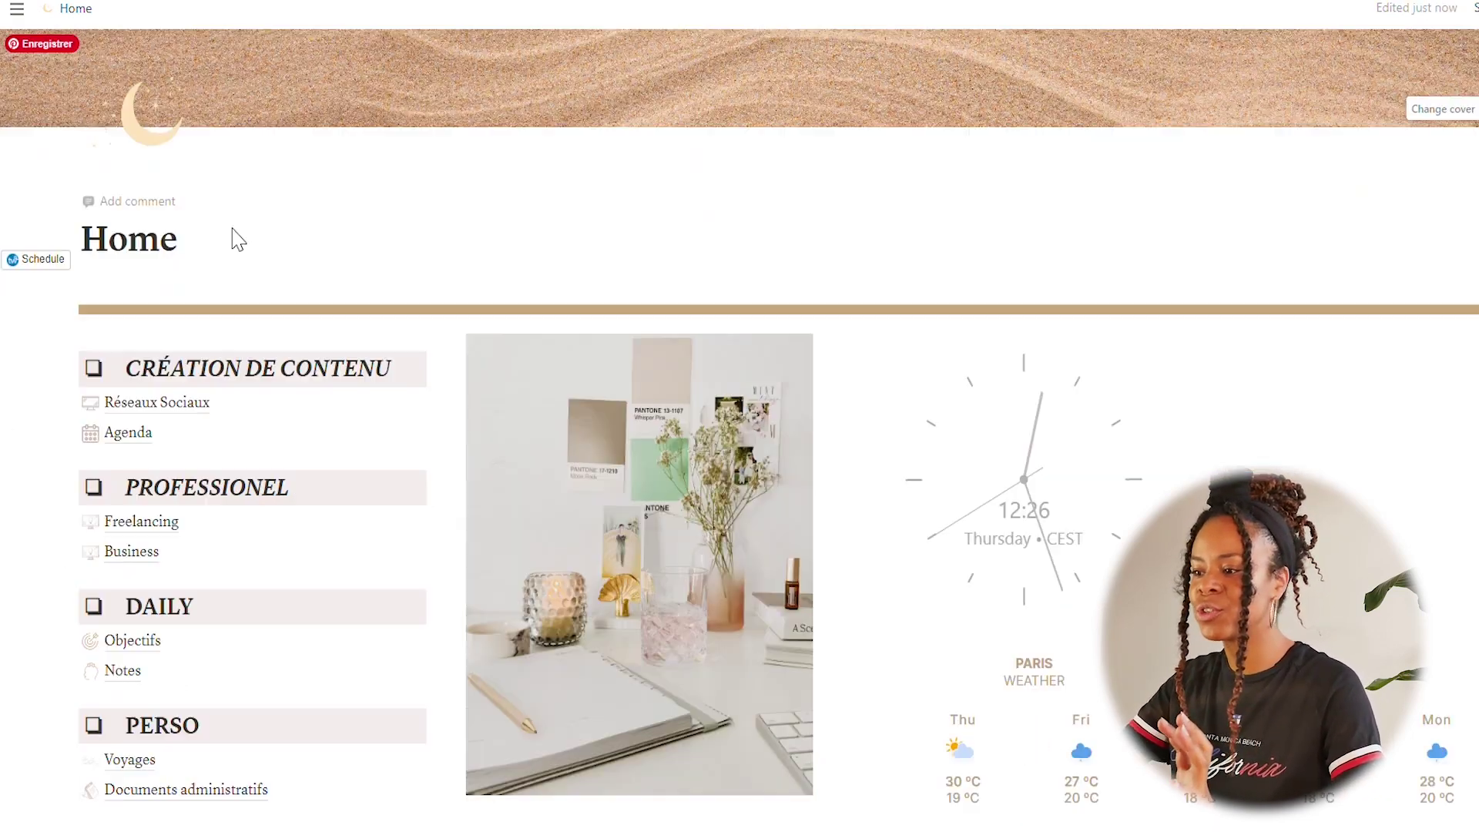
{"action": "scroll", "coordinate": [233, 229], "scroll_direction": "down", "scroll_amount": 1}
{"action": "scroll", "coordinate": [232, 229], "scroll_direction": "up", "scroll_amount": 1}
{"action": "scroll", "coordinate": [146, 643], "scroll_direction": "down", "scroll_amount": 1}
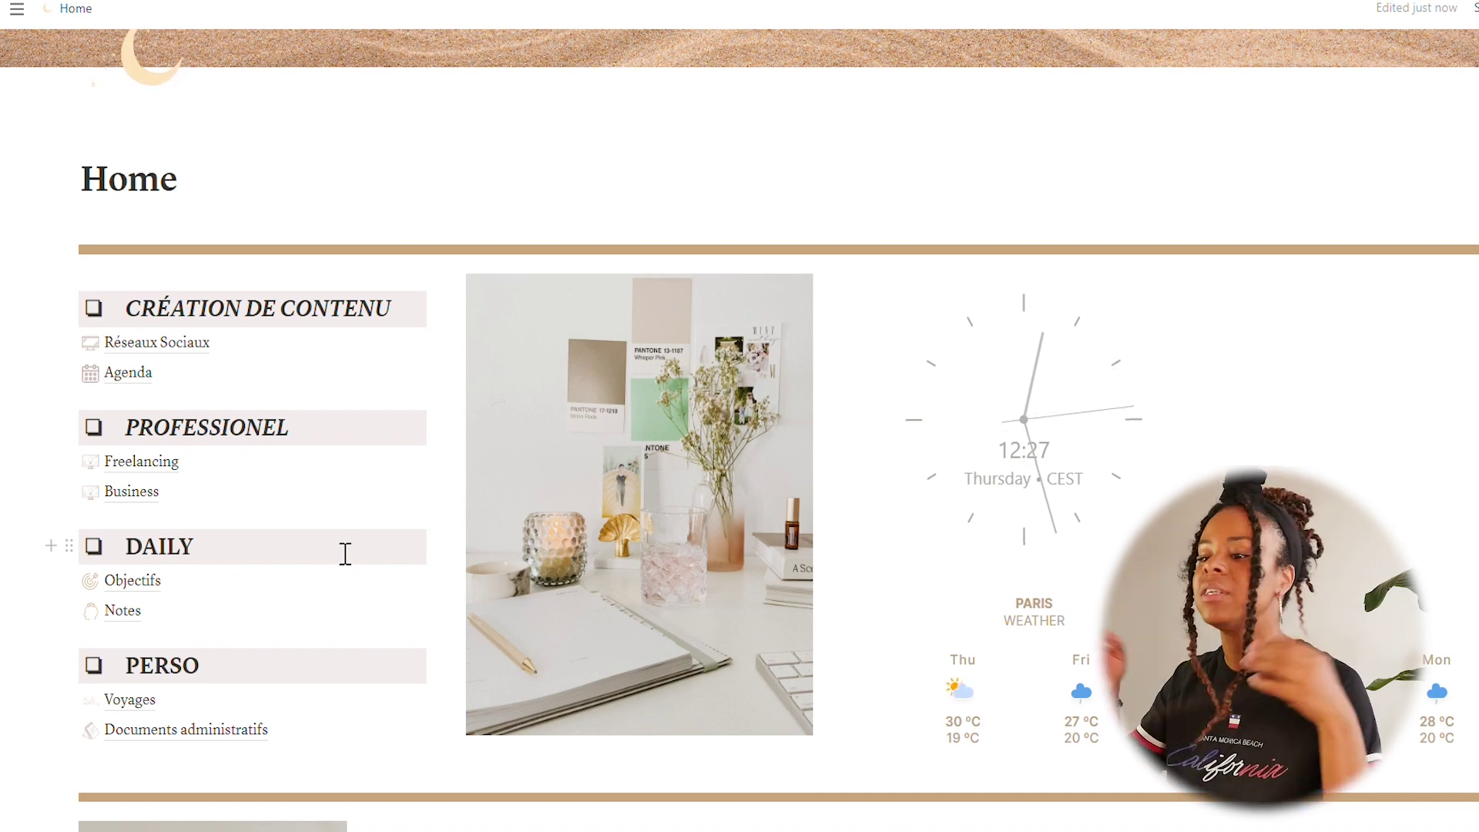
{"action": "scroll", "coordinate": [345, 554], "scroll_direction": "down", "scroll_amount": 2}
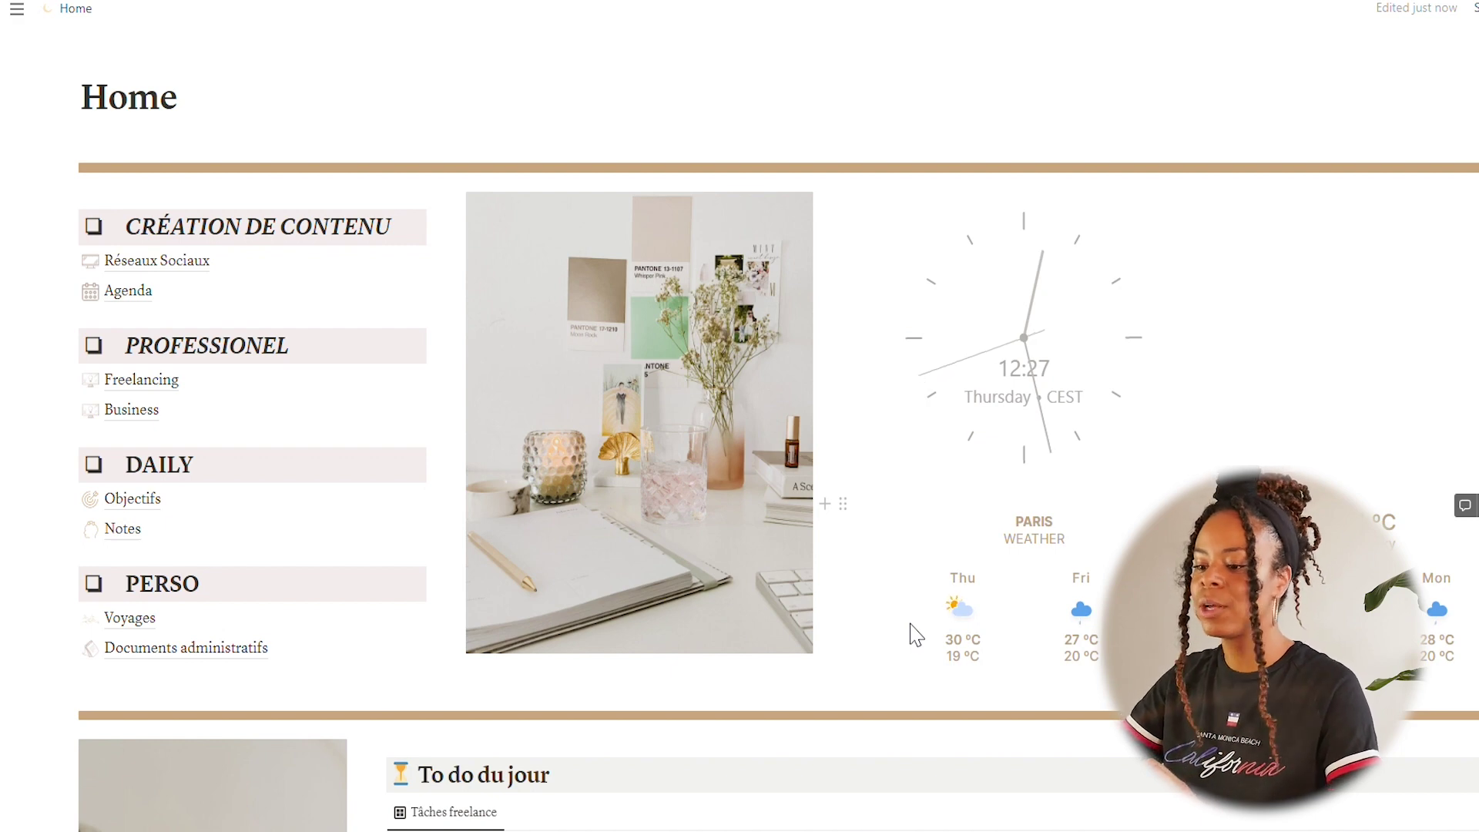
{"action": "scroll", "coordinate": [916, 636], "scroll_direction": "down", "scroll_amount": 6}
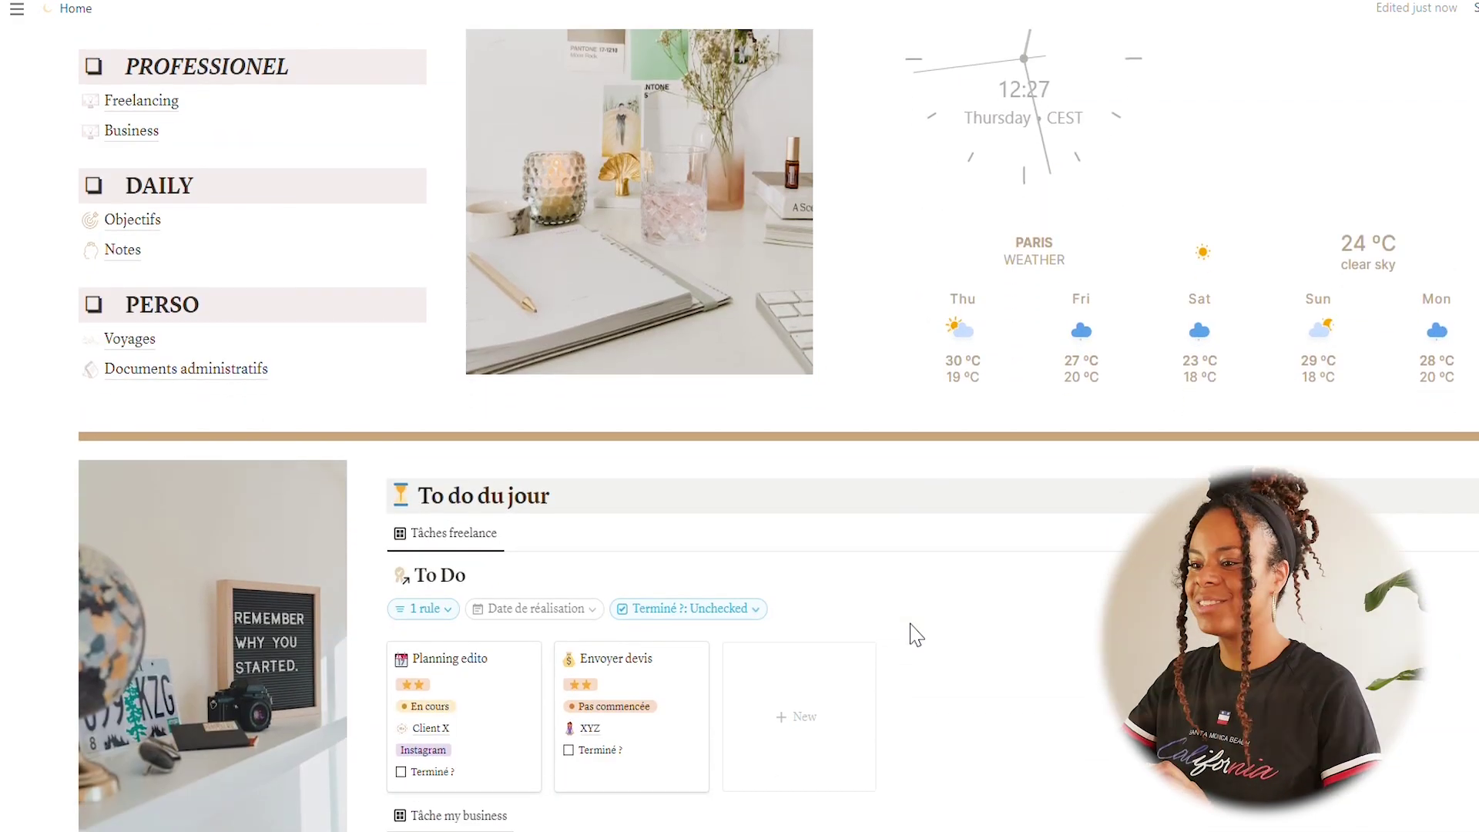
{"action": "scroll", "coordinate": [915, 636], "scroll_direction": "down", "scroll_amount": 2}
{"action": "scroll", "coordinate": [915, 636], "scroll_direction": "down", "scroll_amount": 1}
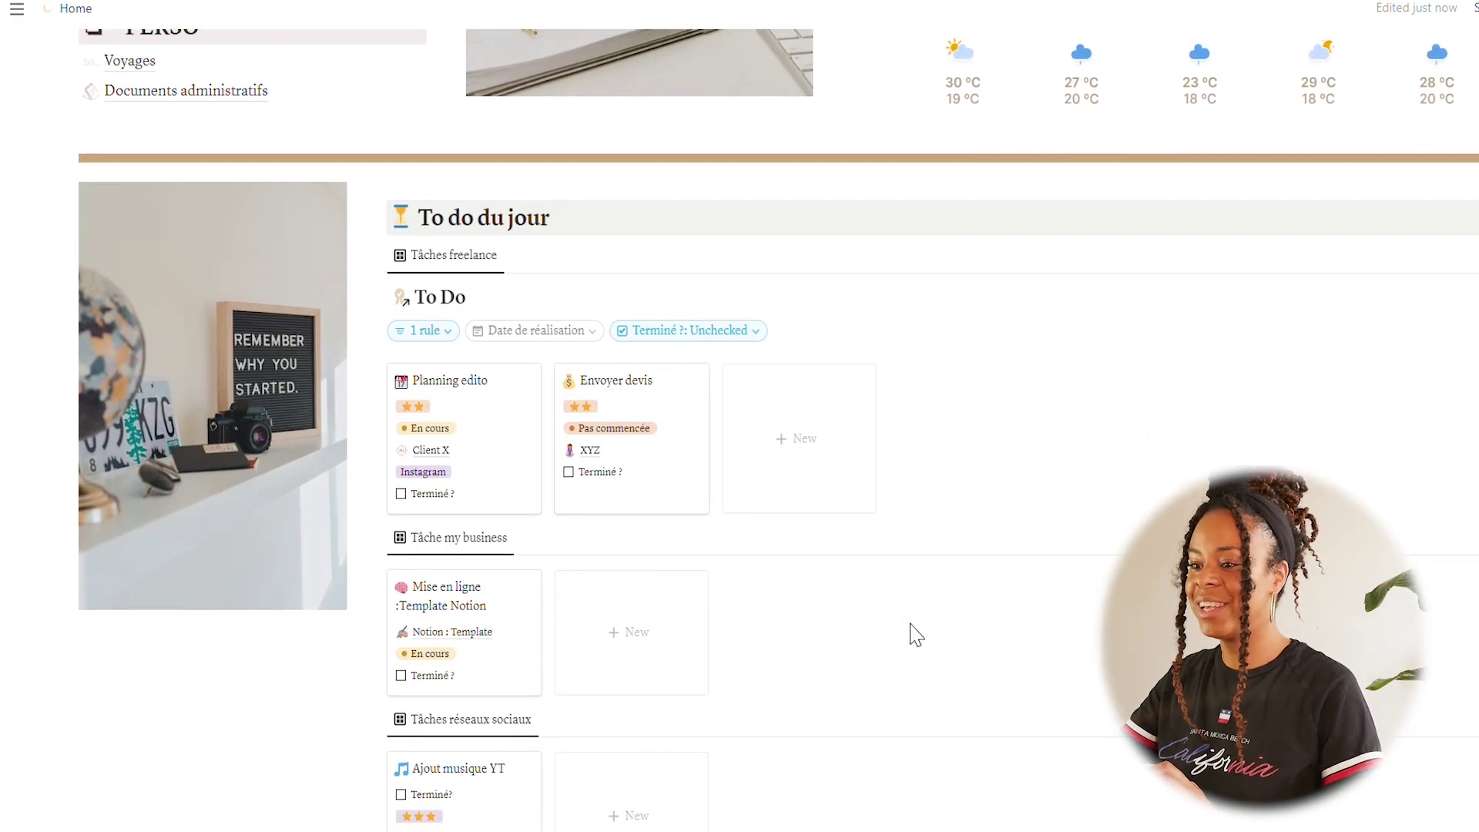
{"action": "scroll", "coordinate": [915, 636], "scroll_direction": "down", "scroll_amount": 1}
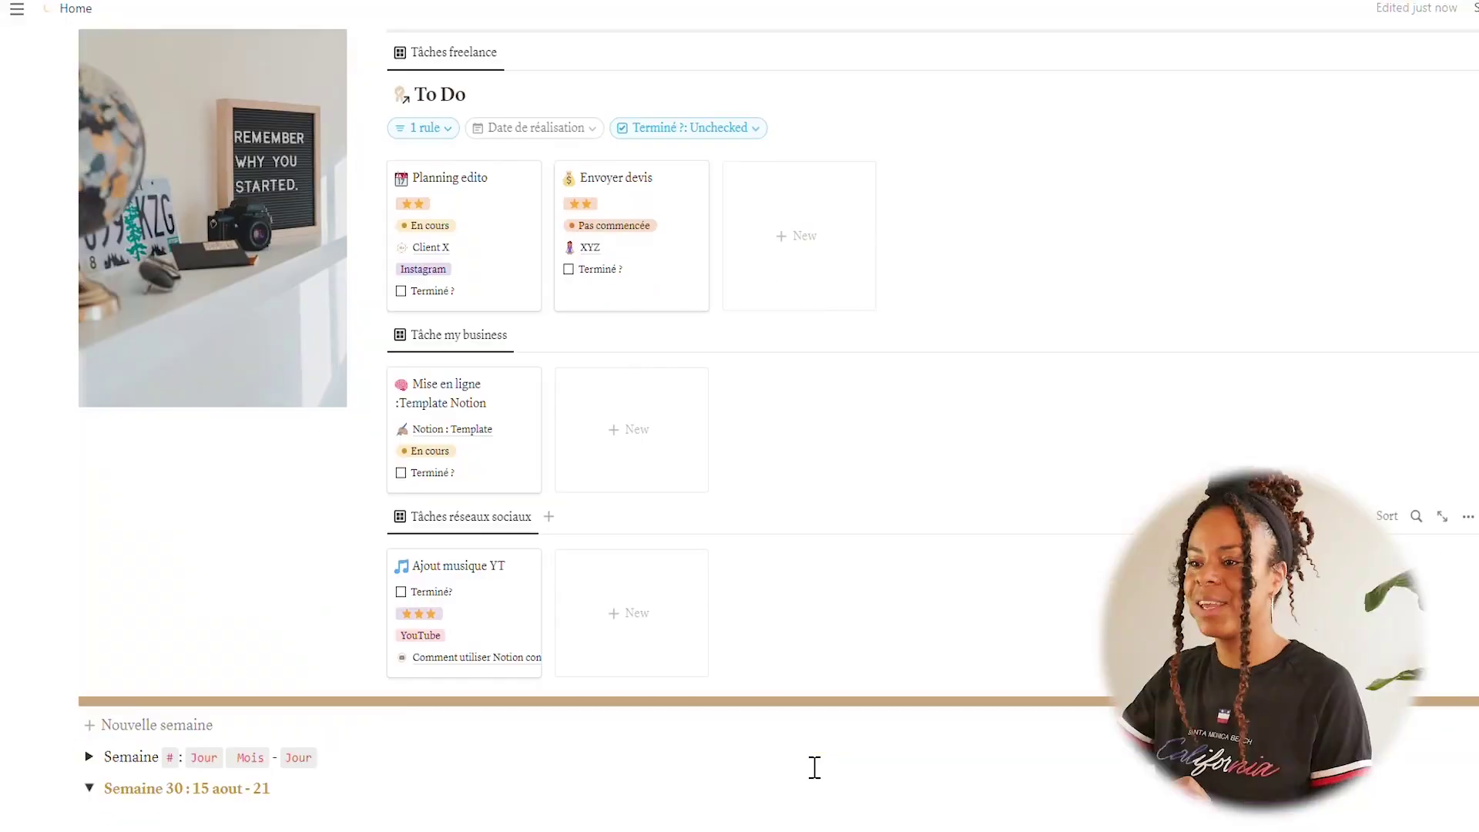
{"action": "scroll", "coordinate": [814, 768], "scroll_direction": "down", "scroll_amount": 5}
{"action": "scroll", "coordinate": [814, 767], "scroll_direction": "down", "scroll_amount": 2}
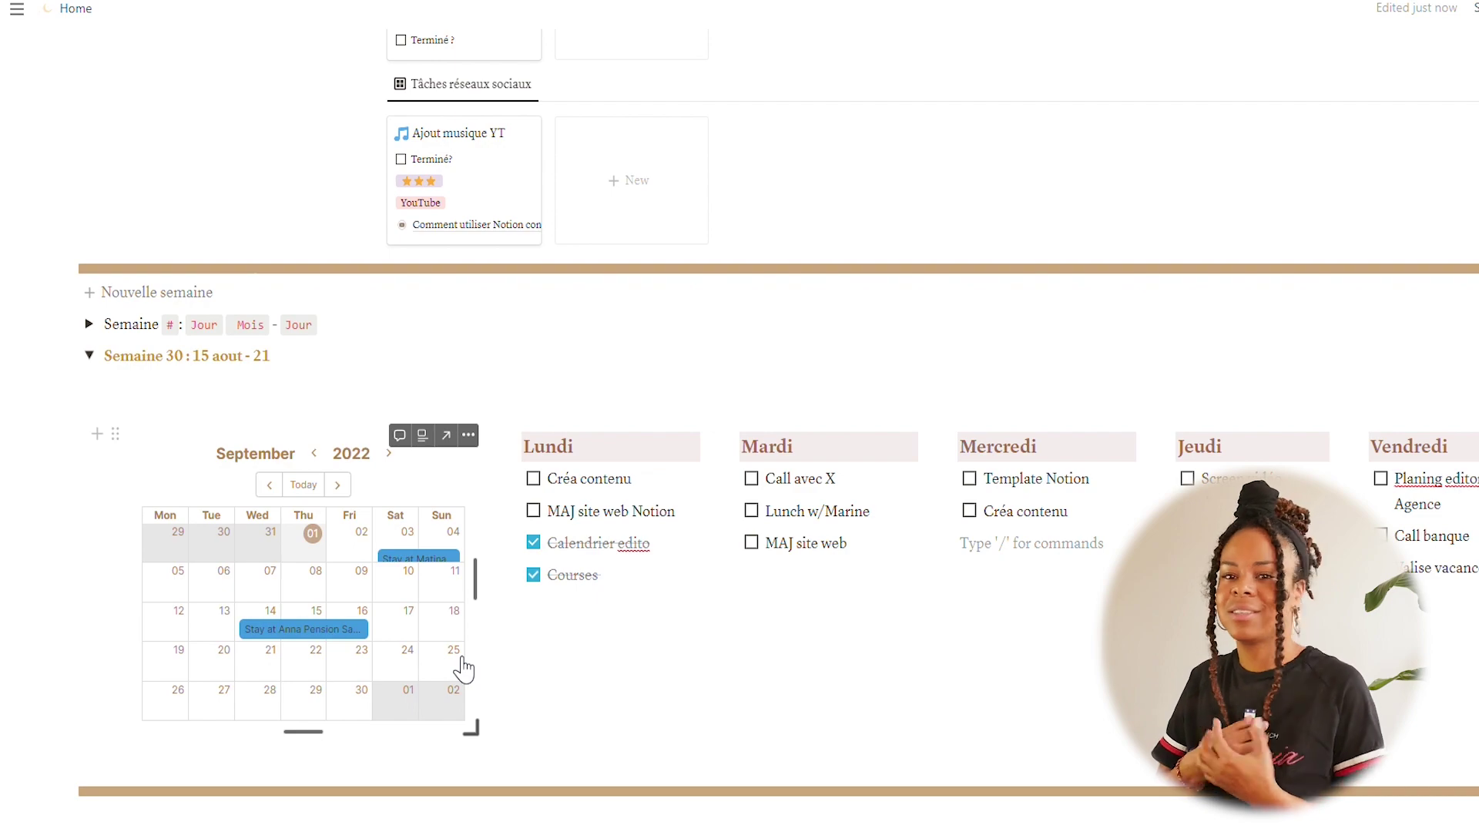
{"action": "scroll", "coordinate": [542, 637], "scroll_direction": "up", "scroll_amount": 15}
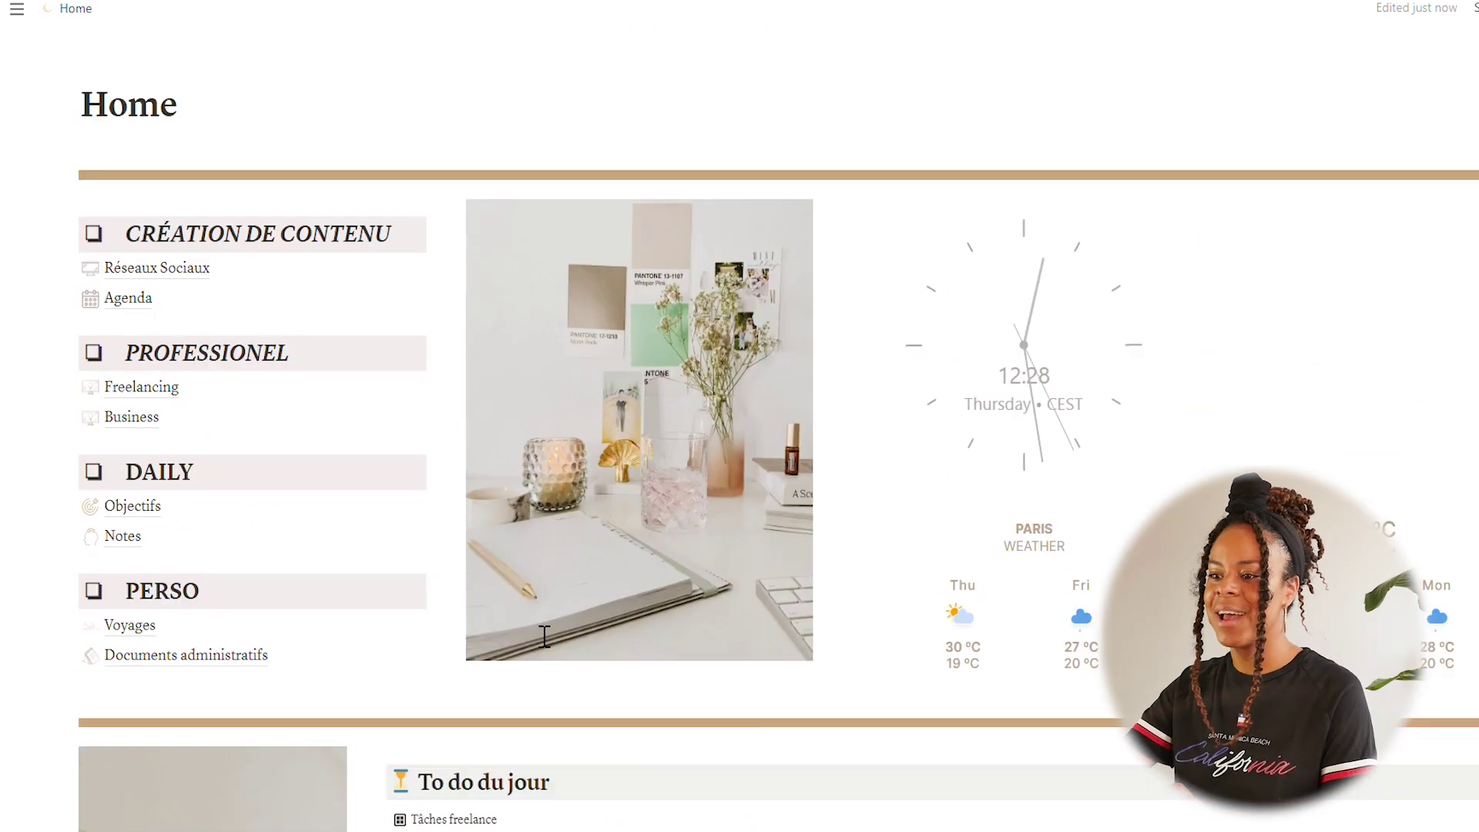
{"action": "scroll", "coordinate": [542, 637], "scroll_direction": "down", "scroll_amount": 1}
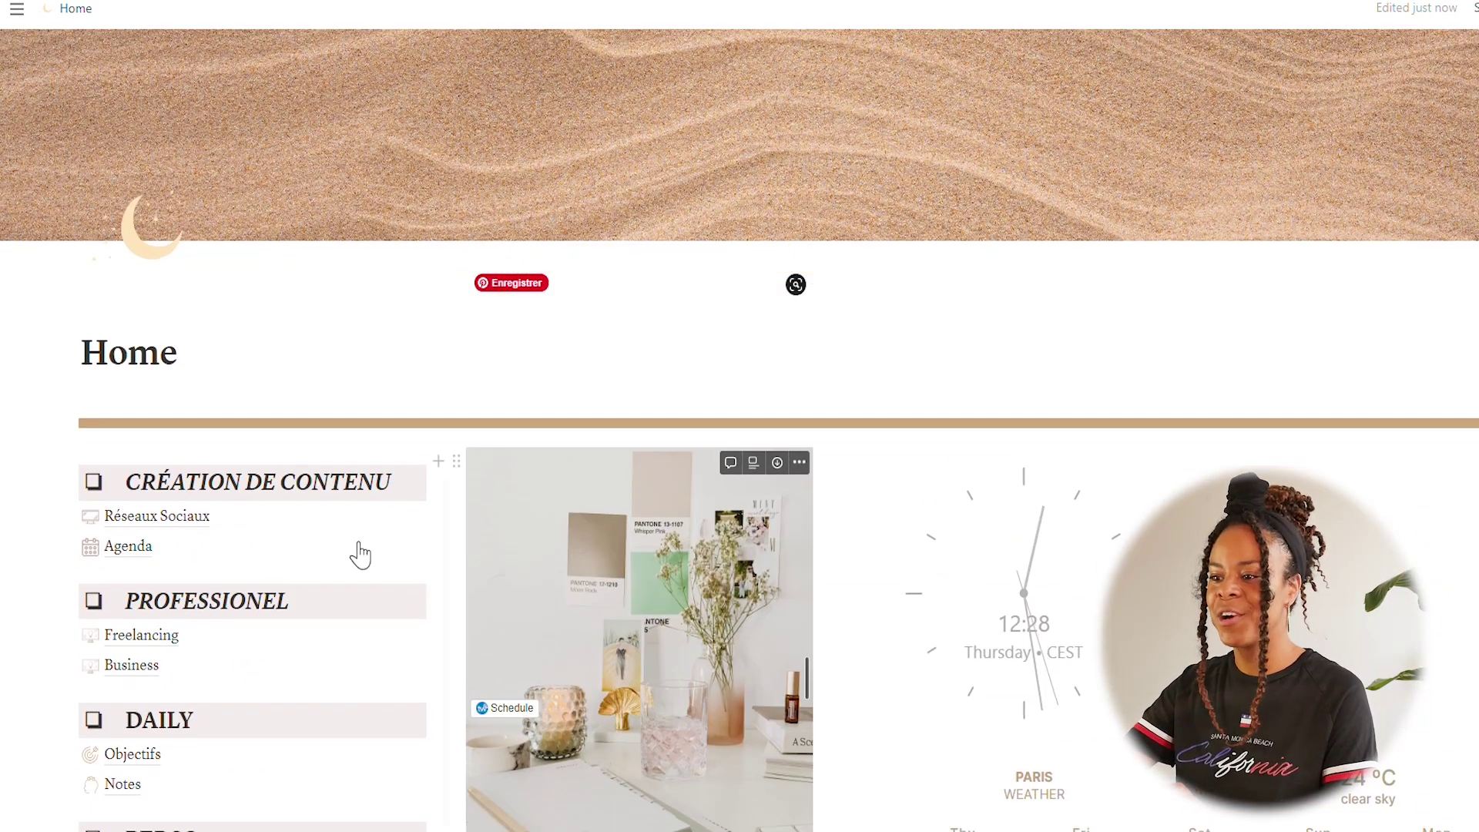
Open the Réseaux Sociaux page and view its Planning du mois calendar and quick links
{"action": "left_click", "coordinate": [198, 530]}
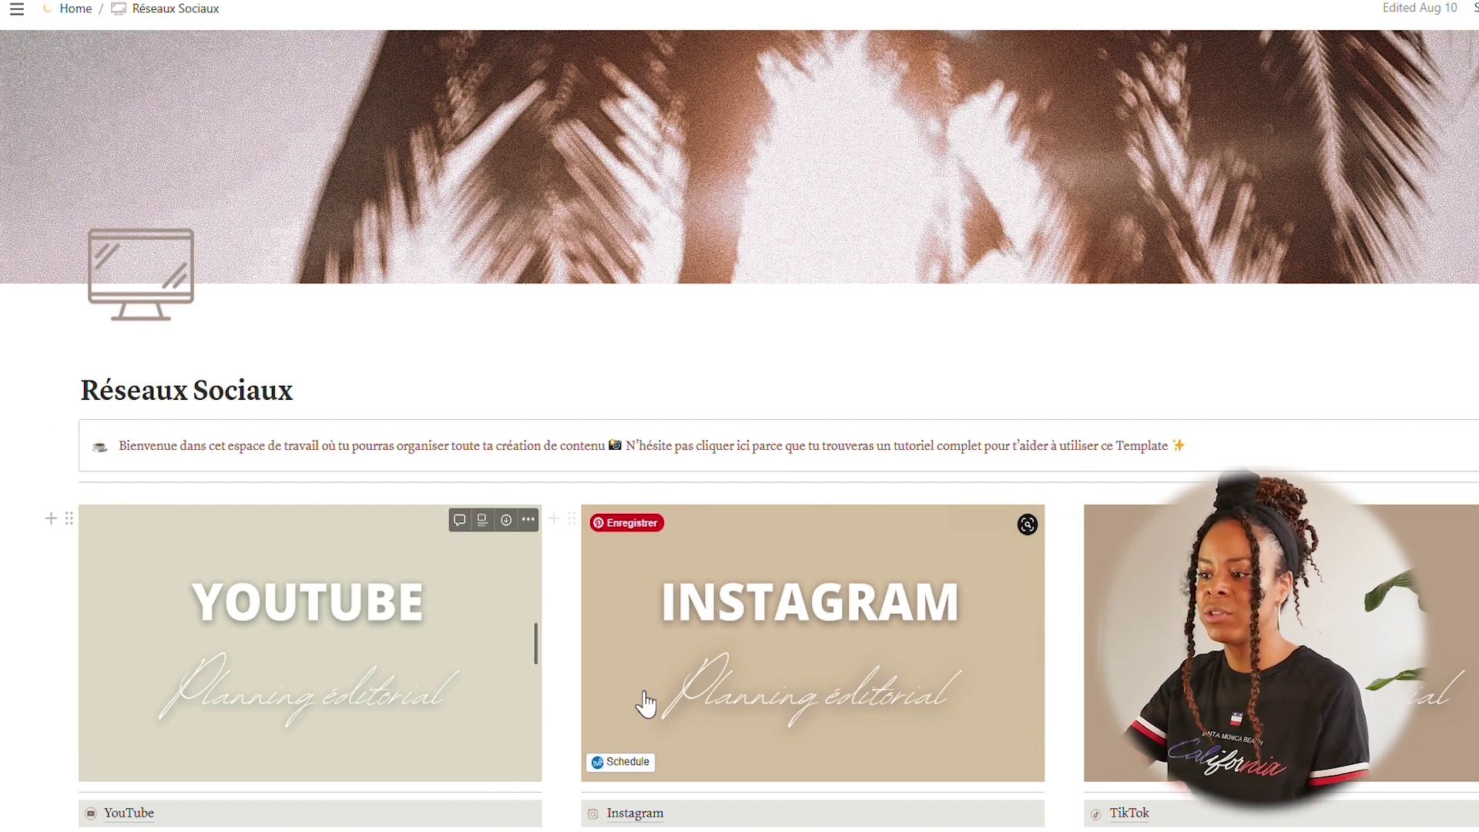
{"action": "scroll", "coordinate": [644, 697], "scroll_direction": "down", "scroll_amount": 2}
{"action": "scroll", "coordinate": [645, 690], "scroll_direction": "down", "scroll_amount": 7}
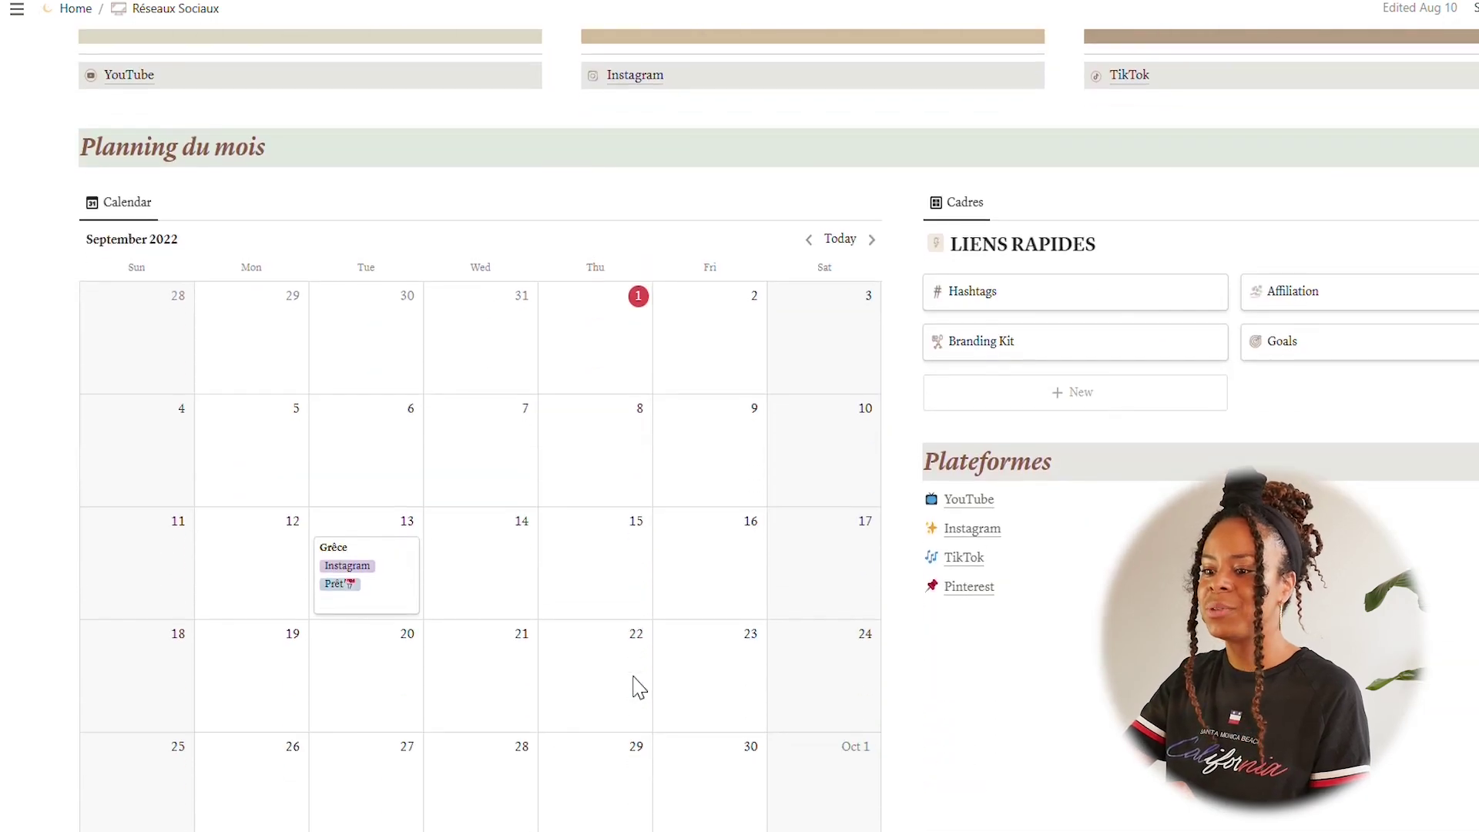
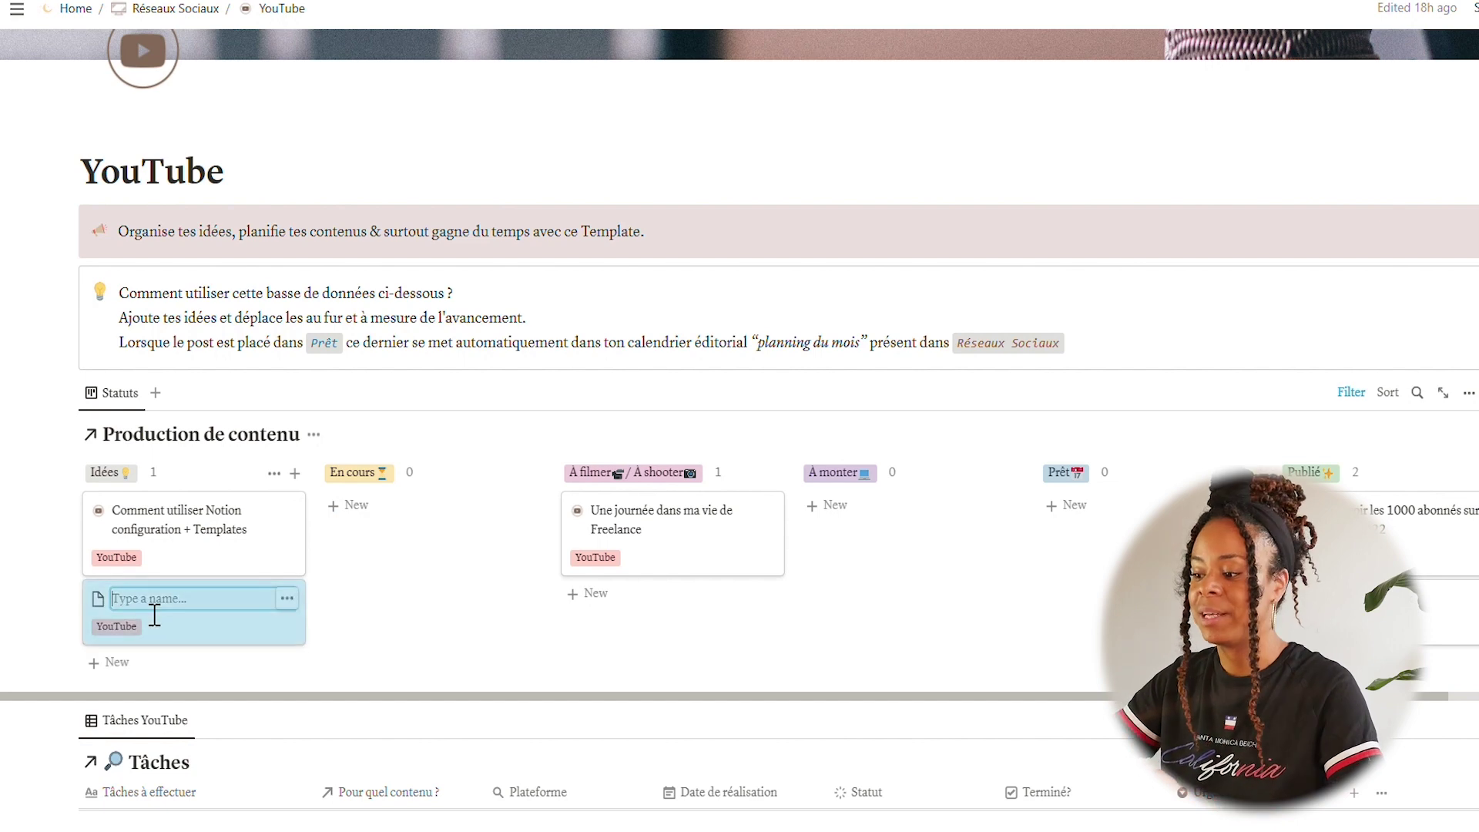
Name the new card in the Idées column "Notion Tour" and apply the YouTube template to its page
{"action": "type", "text": "Notion Tour"}
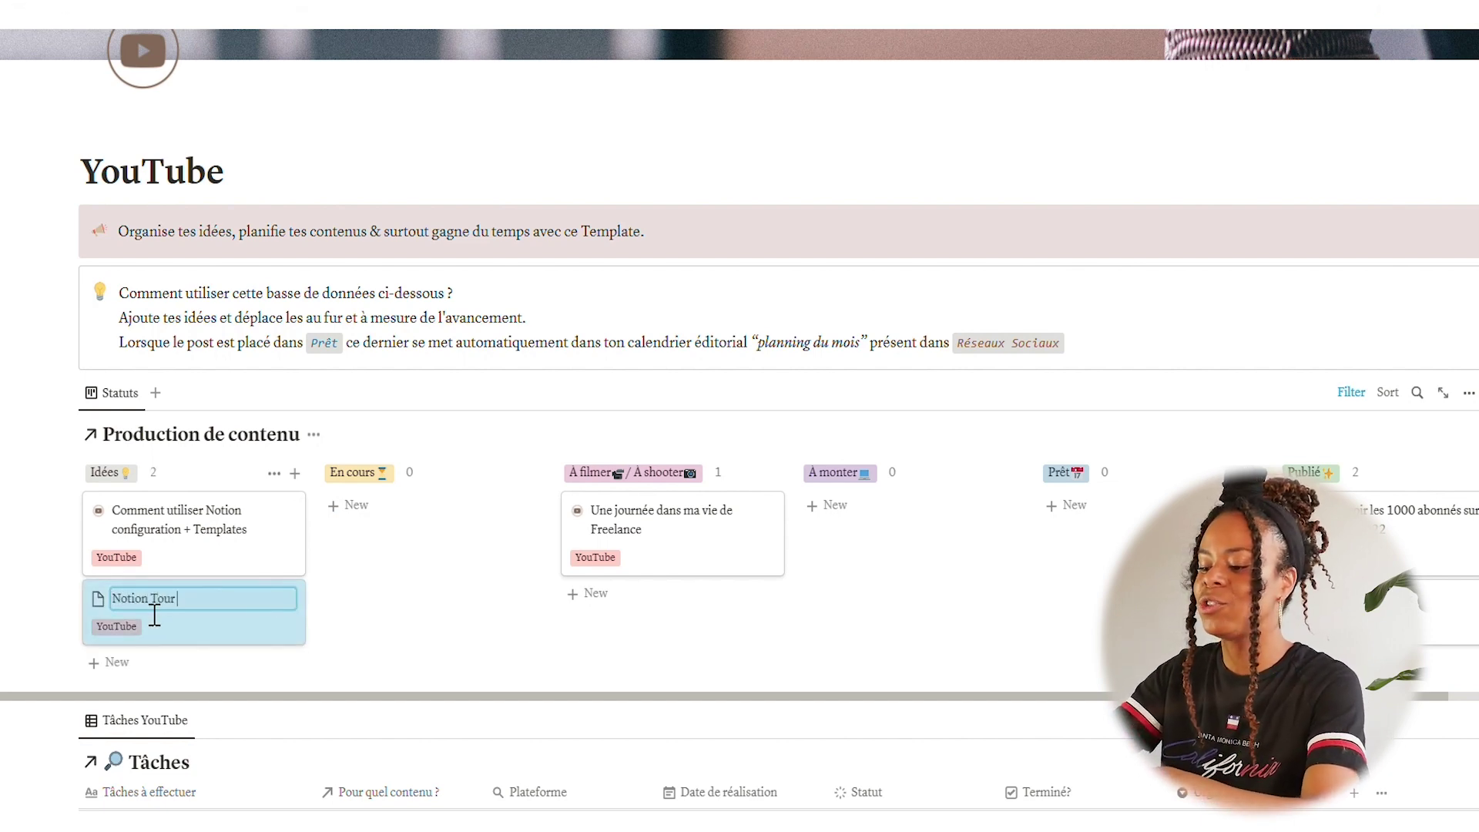
{"action": "left_click", "coordinate": [64, 605]}
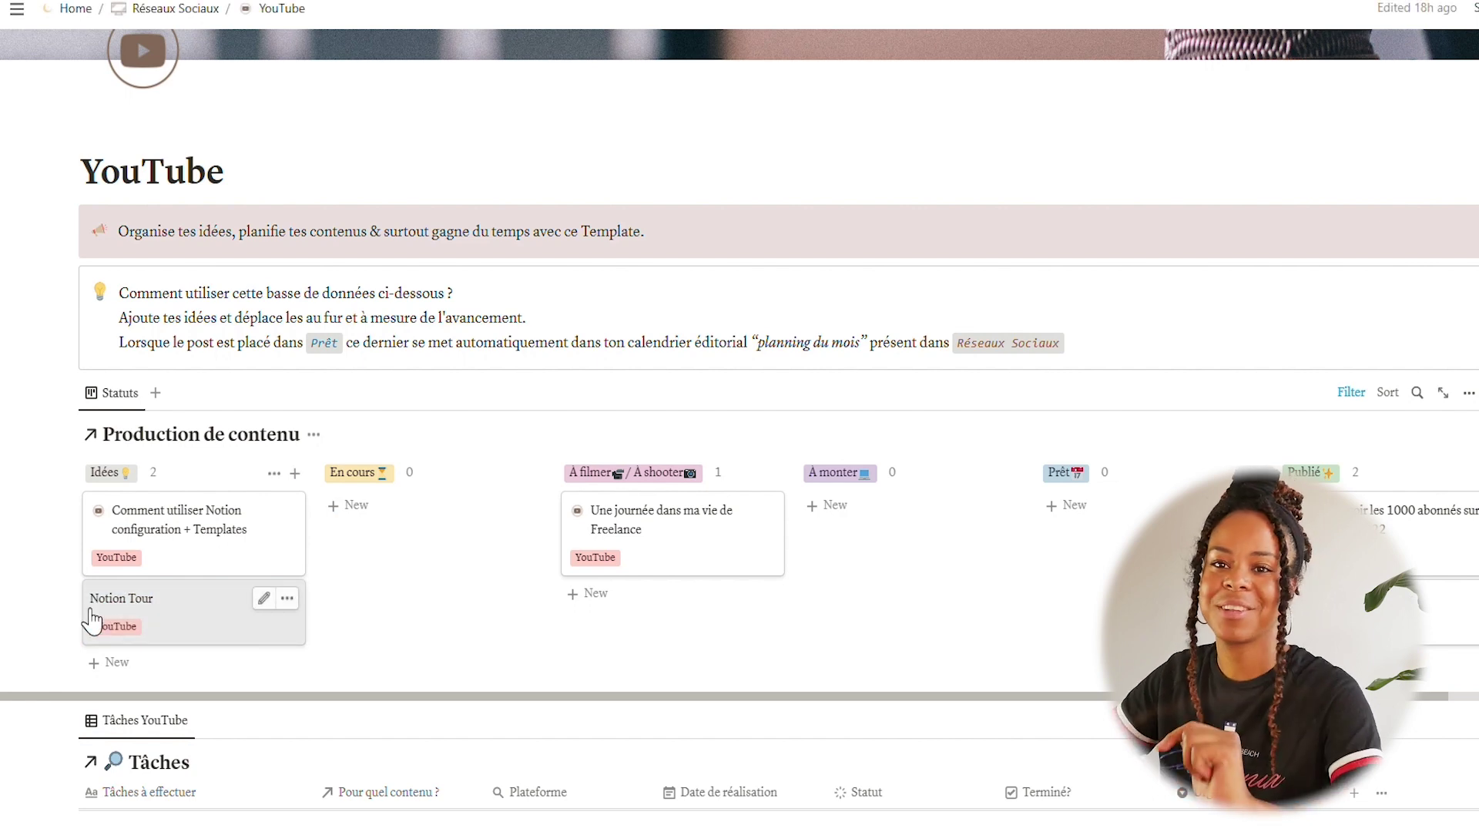
{"action": "left_click", "coordinate": [141, 616]}
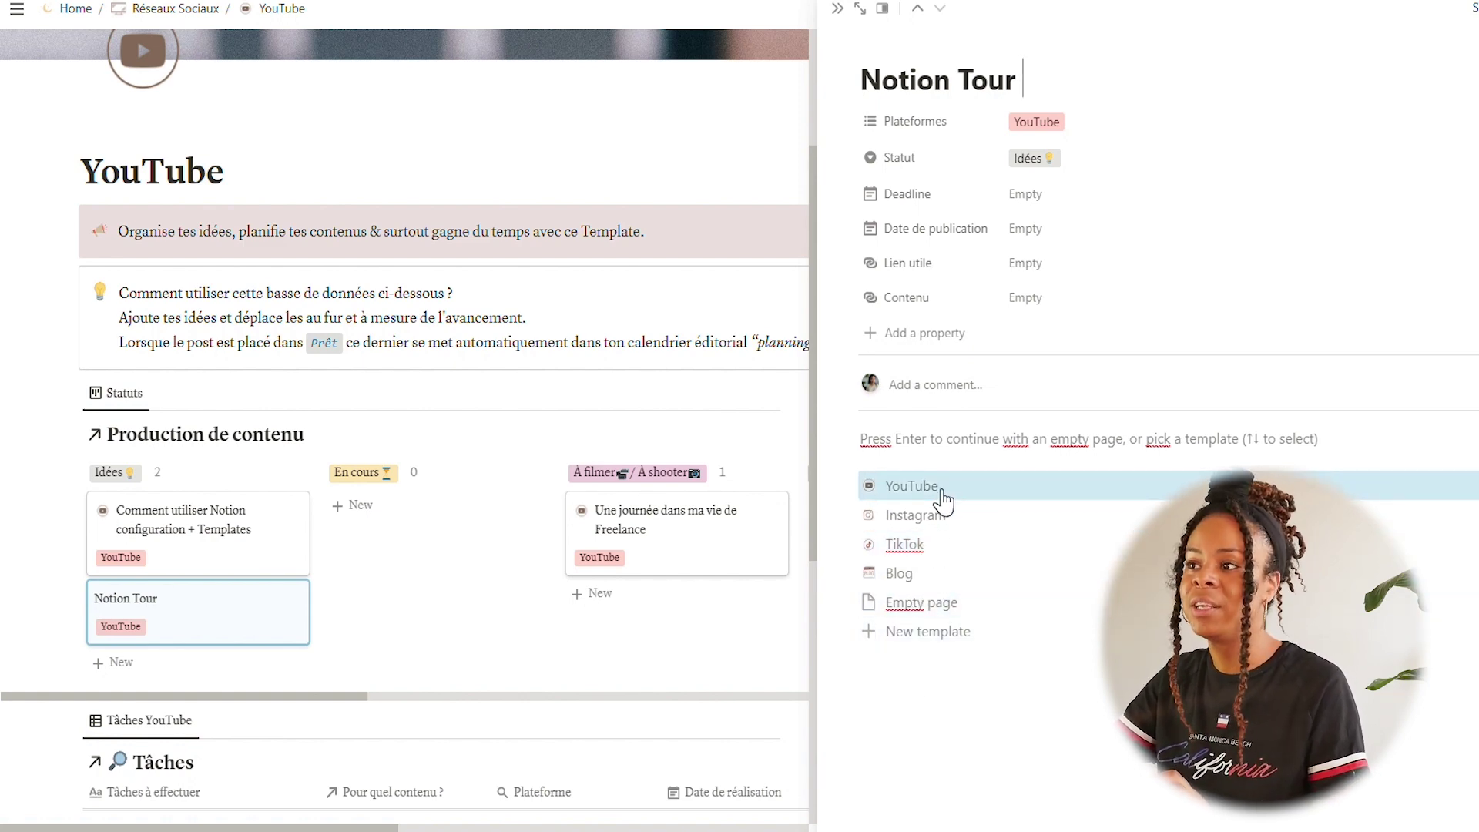
{"action": "left_click", "coordinate": [912, 486]}
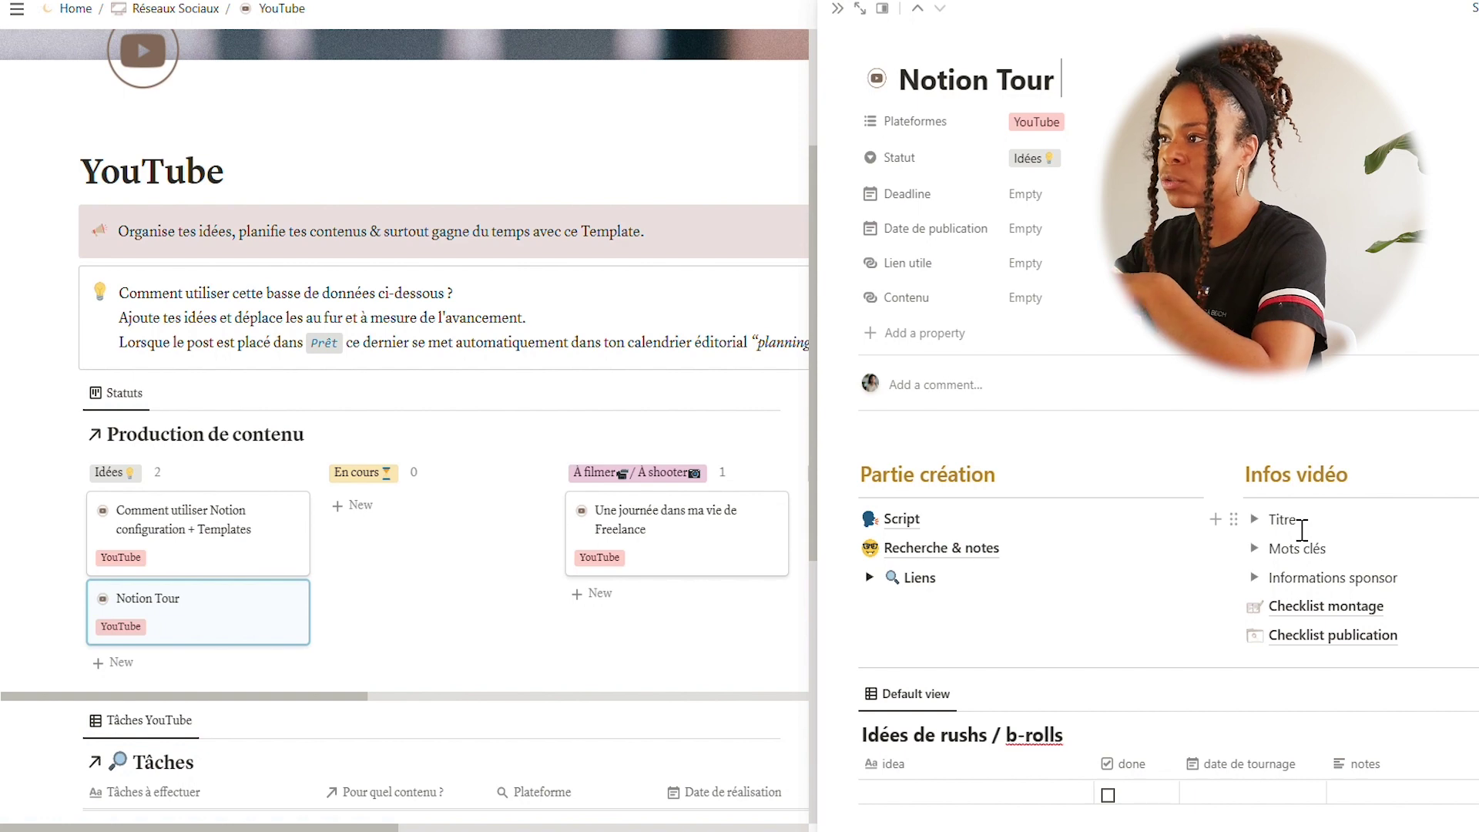
Expand the Titre toggle and view the Checklist montage subpage of Notion Tour, returning to the YouTube page
{"action": "left_click", "coordinate": [1254, 519]}
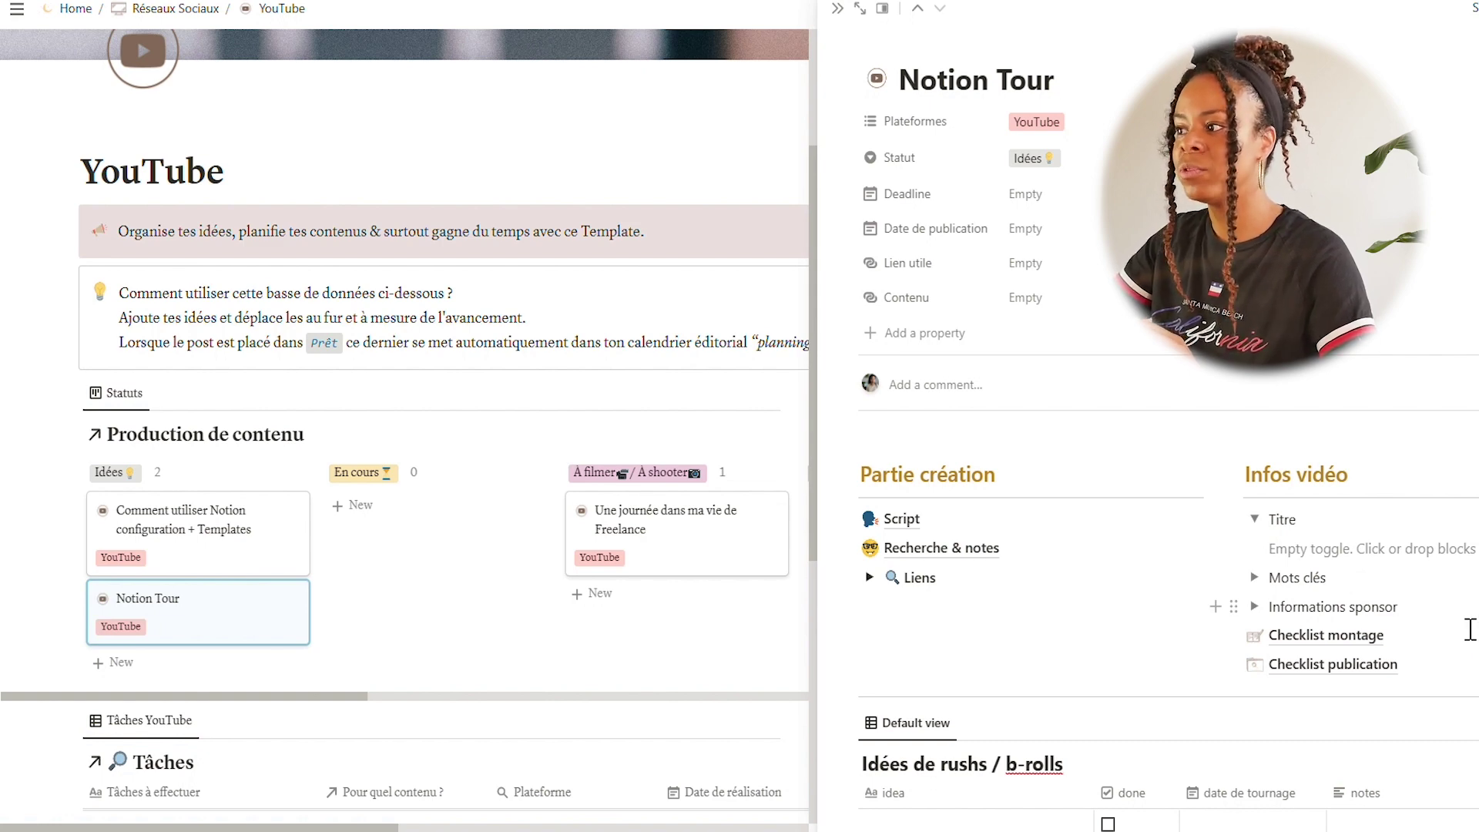
{"action": "left_click", "coordinate": [1445, 644]}
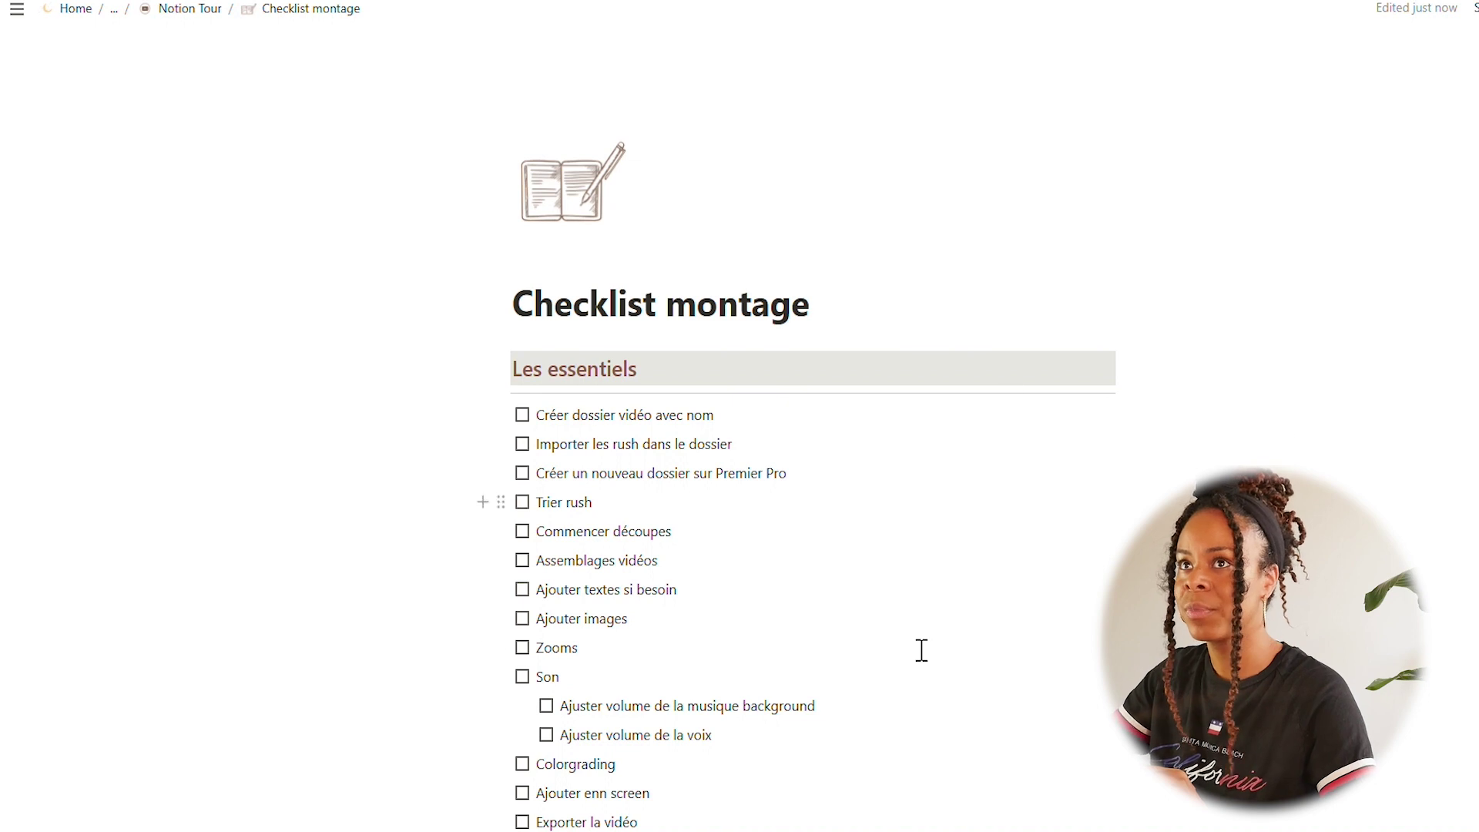
{"action": "left_click", "coordinate": [202, 14]}
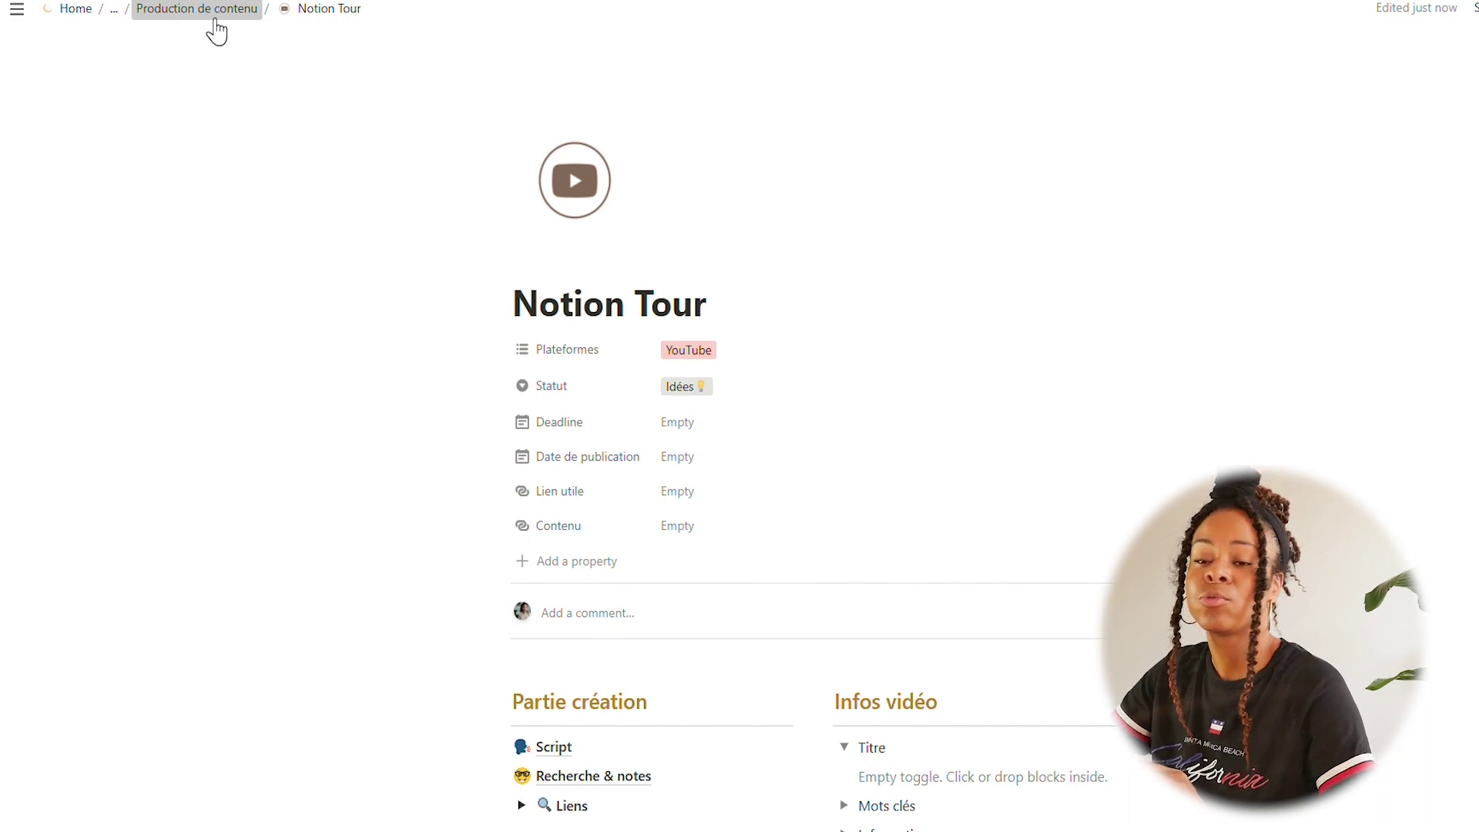
{"action": "left_click", "coordinate": [216, 31]}
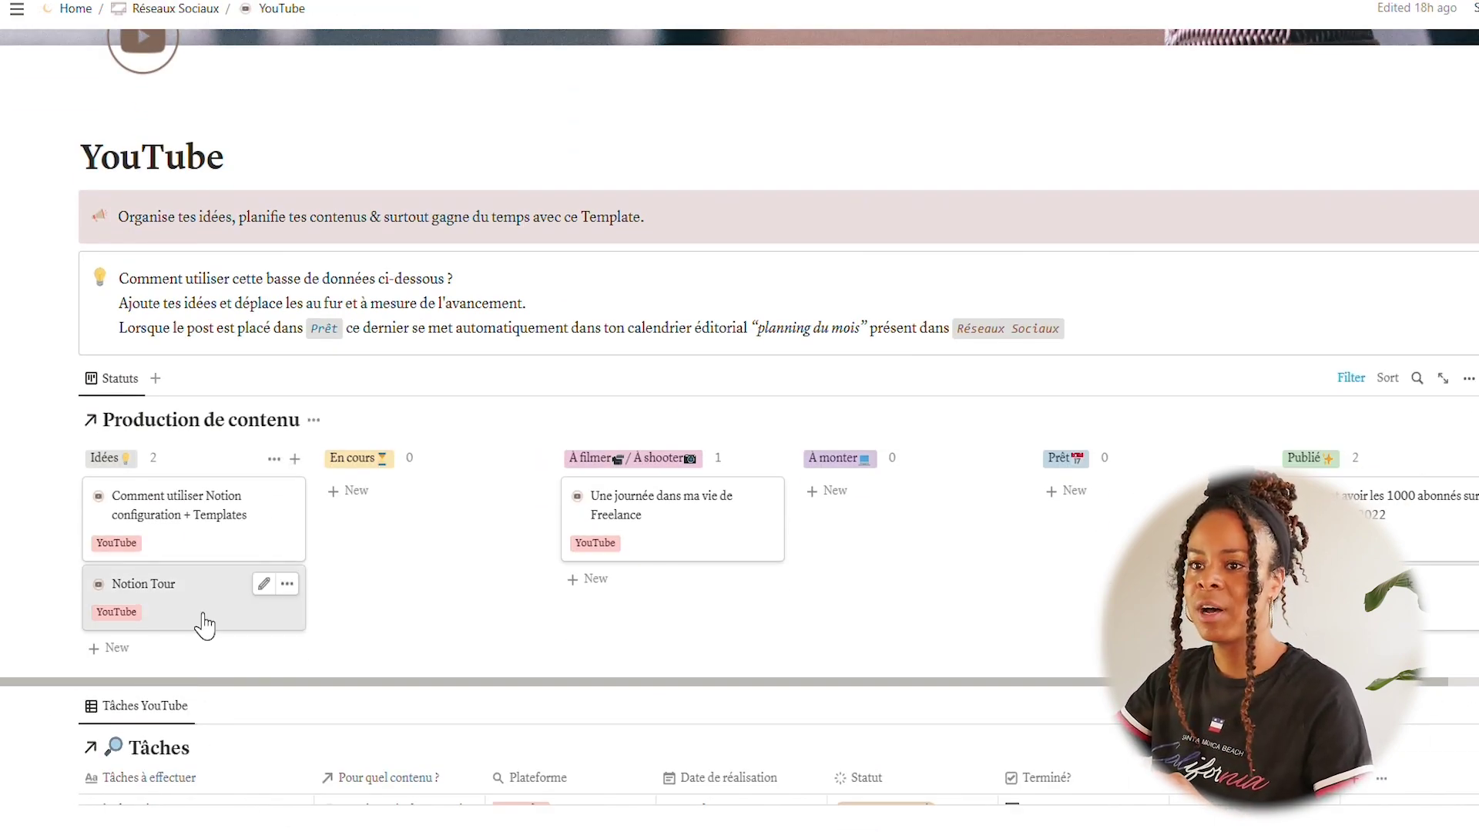
Move the Notion Tour card through En cours and À filmer / À shooter to the Prêt column
{"action": "mouse_move", "coordinate": [204, 626]}
{"action": "left_mouse_down"}
{"action": "mouse_move", "coordinate": [235, 622]}
{"action": "mouse_move", "coordinate": [202, 622]}
{"action": "left_mouse_up"}
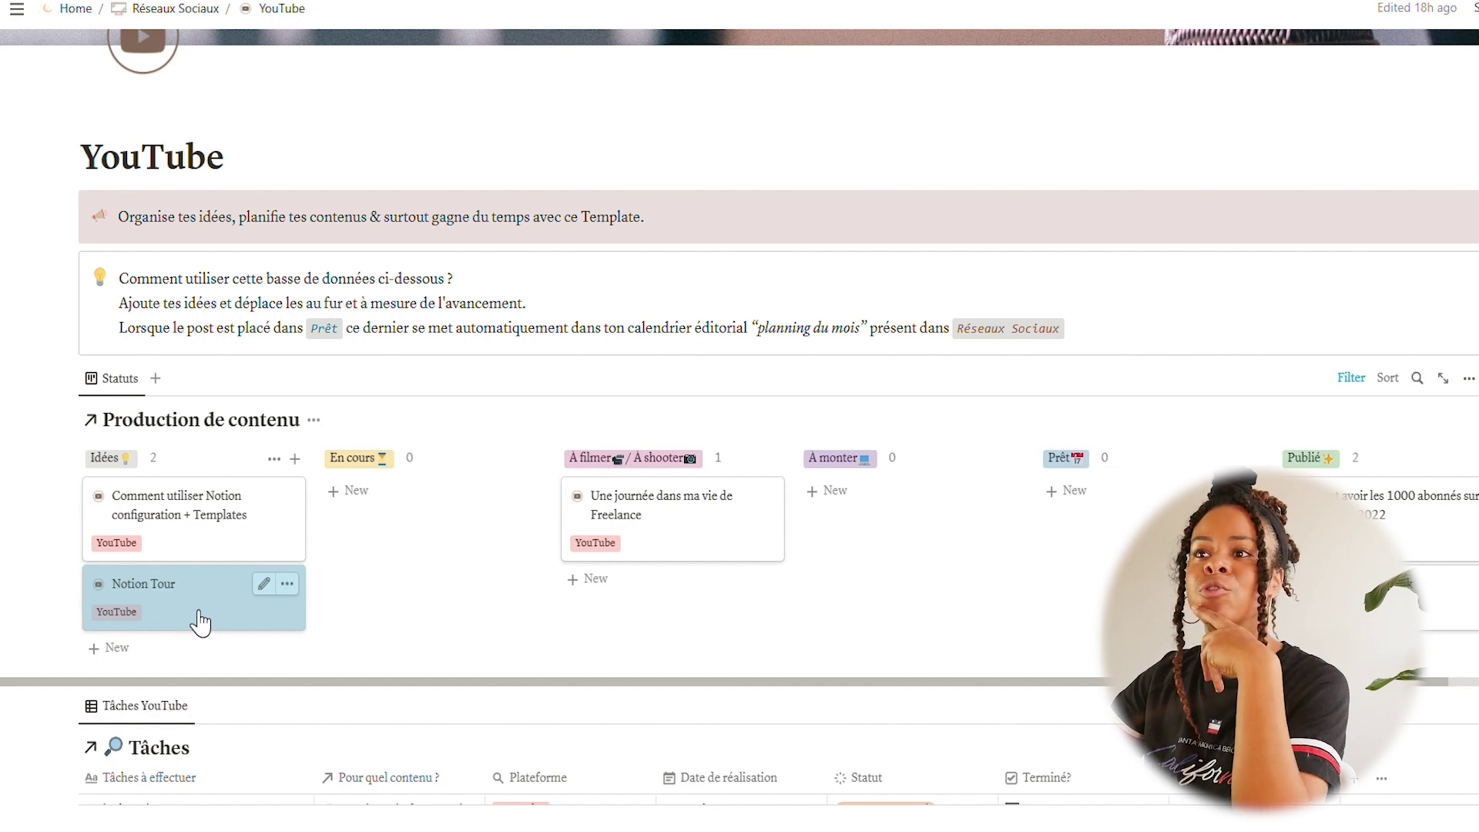
{"action": "left_click_drag", "start_coordinate": [200, 622], "coordinate": [420, 541]}
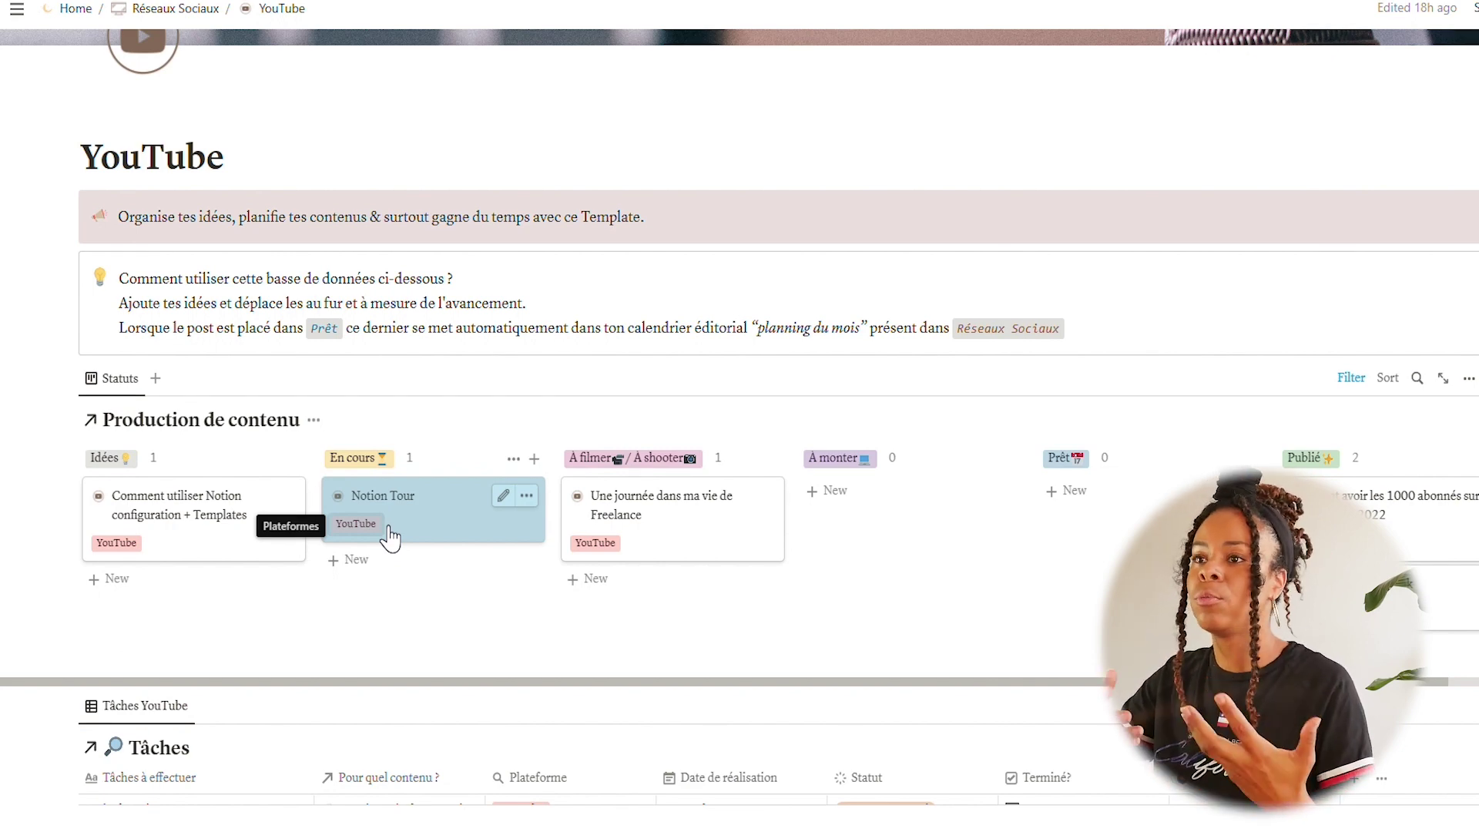
{"action": "left_click_drag", "start_coordinate": [397, 530], "coordinate": [673, 633]}
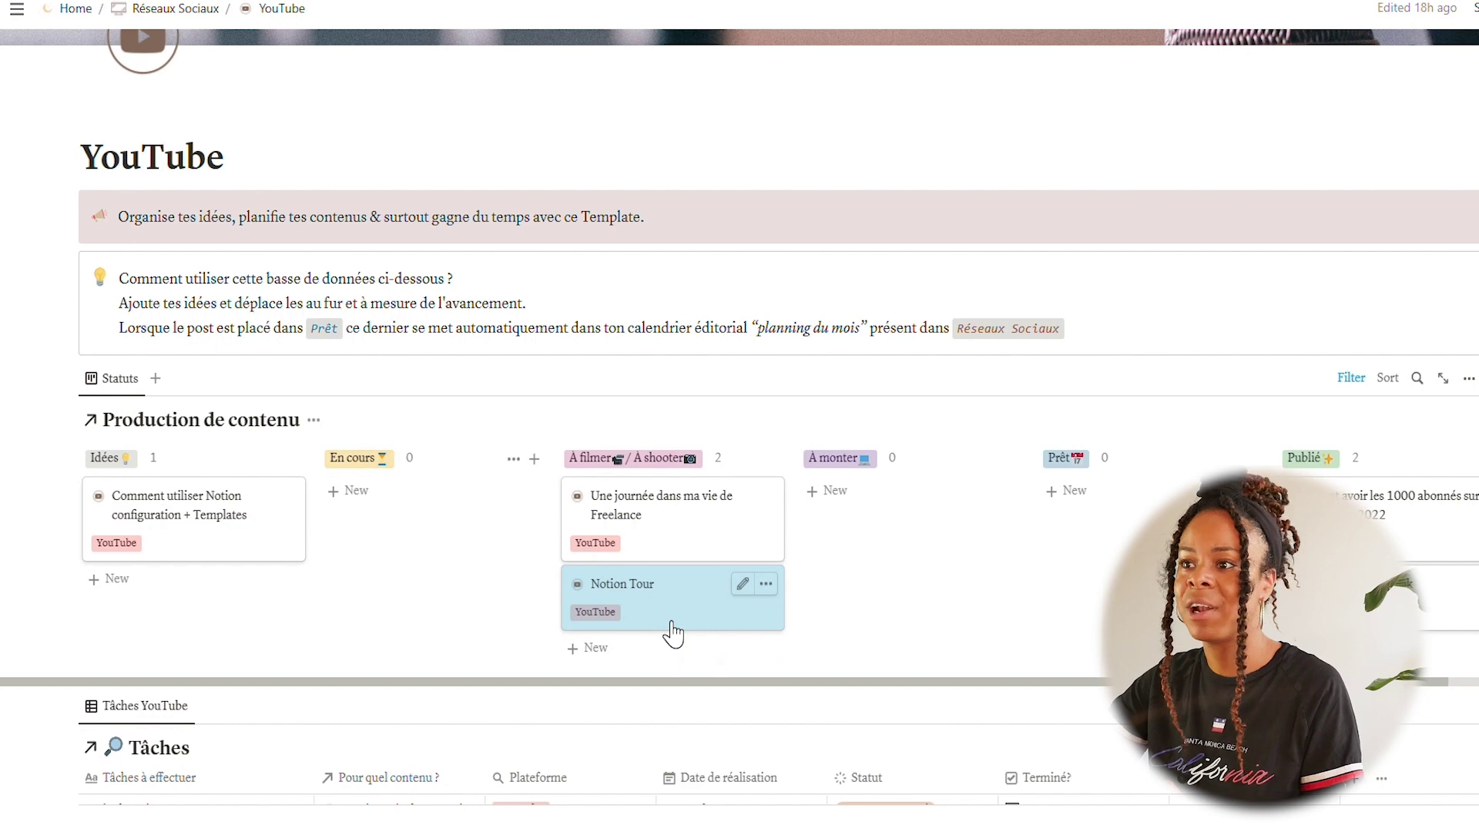
{"action": "left_click_drag", "start_coordinate": [673, 633], "coordinate": [1058, 541]}
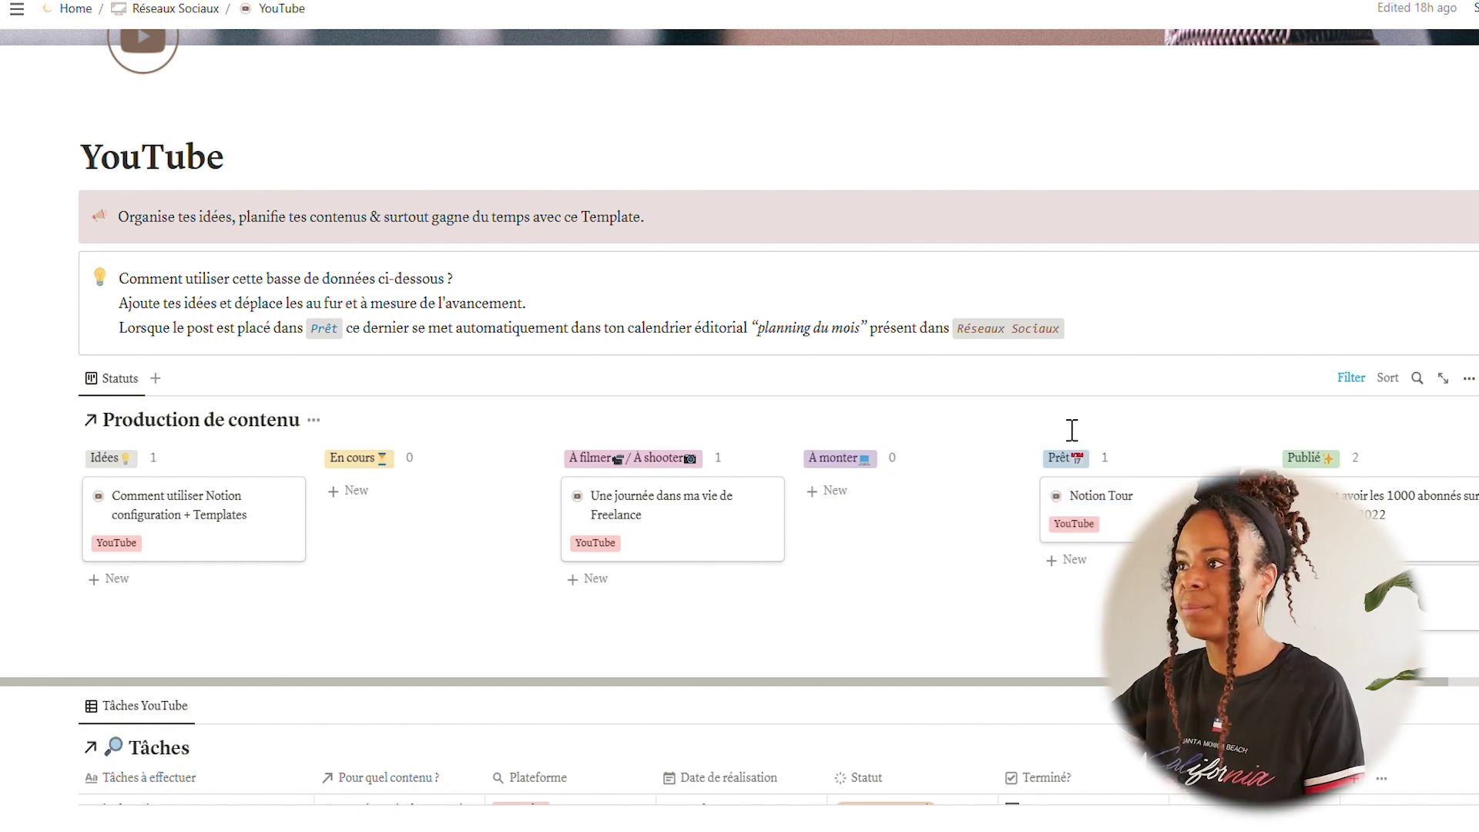
Set the Date de publication of the Notion Tour card to August 31, 2022
{"action": "left_click", "coordinate": [1104, 501]}
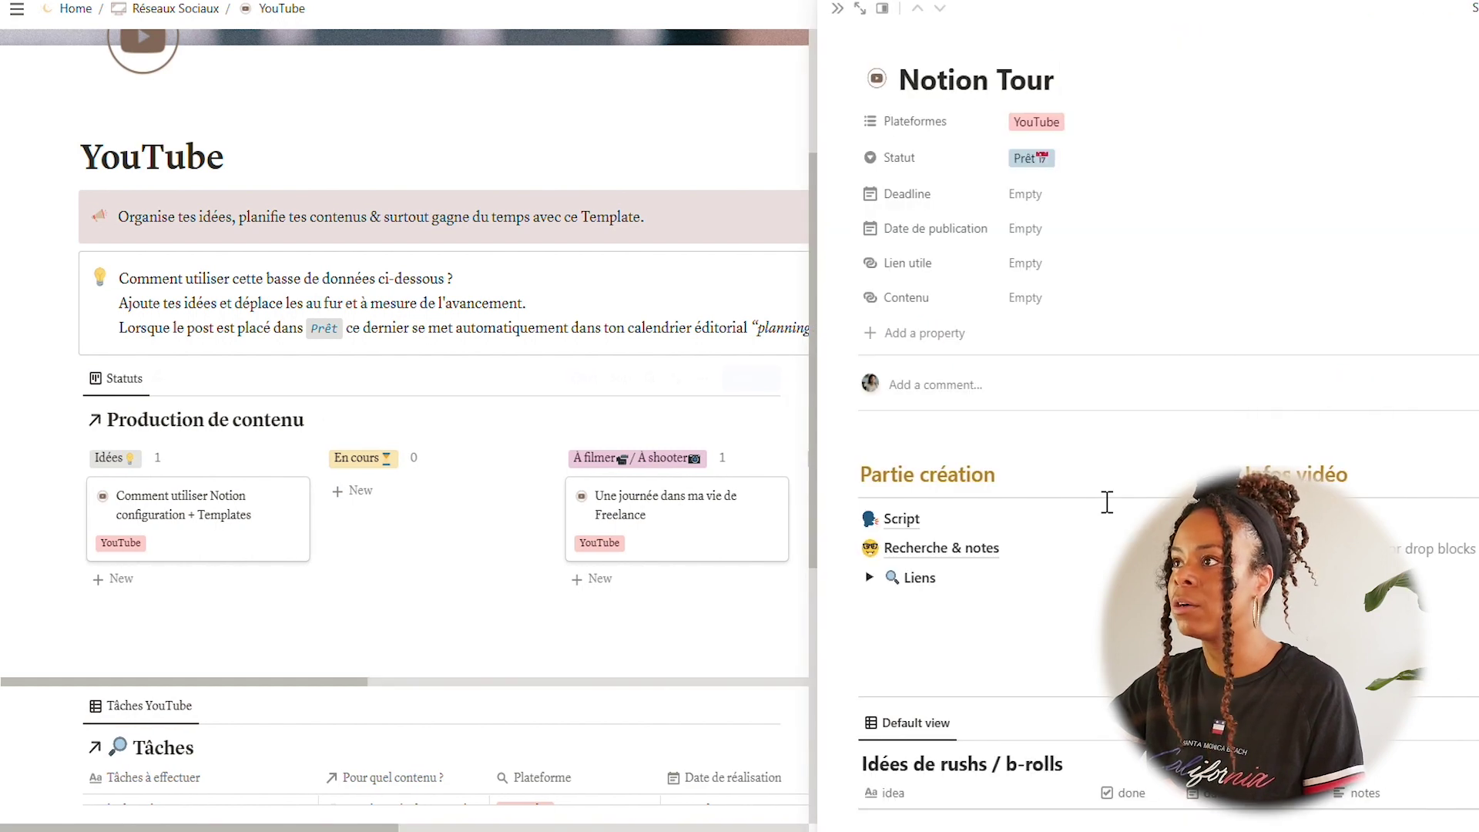
{"action": "left_click", "coordinate": [1047, 238]}
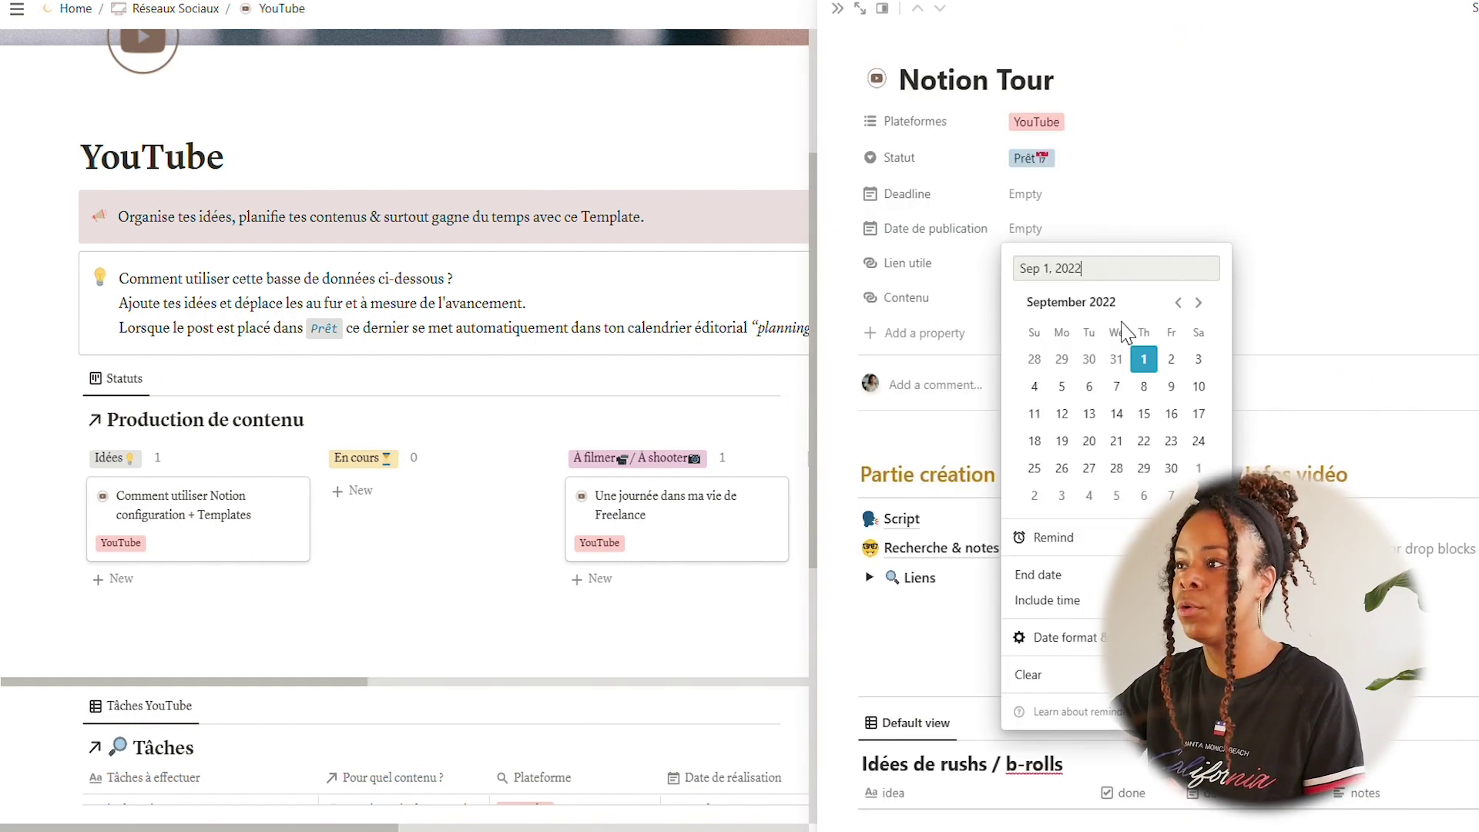
{"action": "left_click", "coordinate": [1116, 359]}
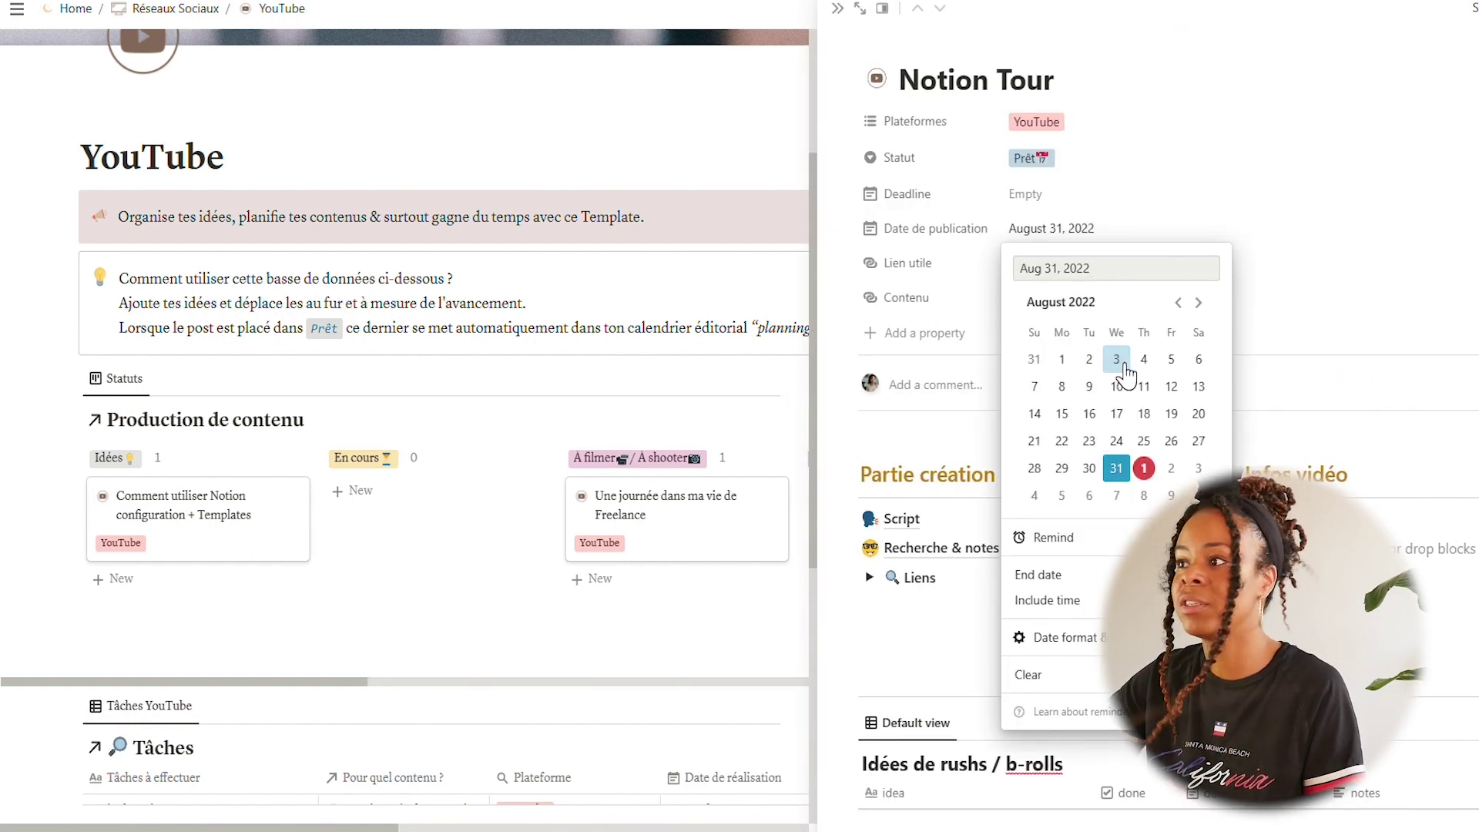
{"action": "left_click", "coordinate": [1167, 225]}
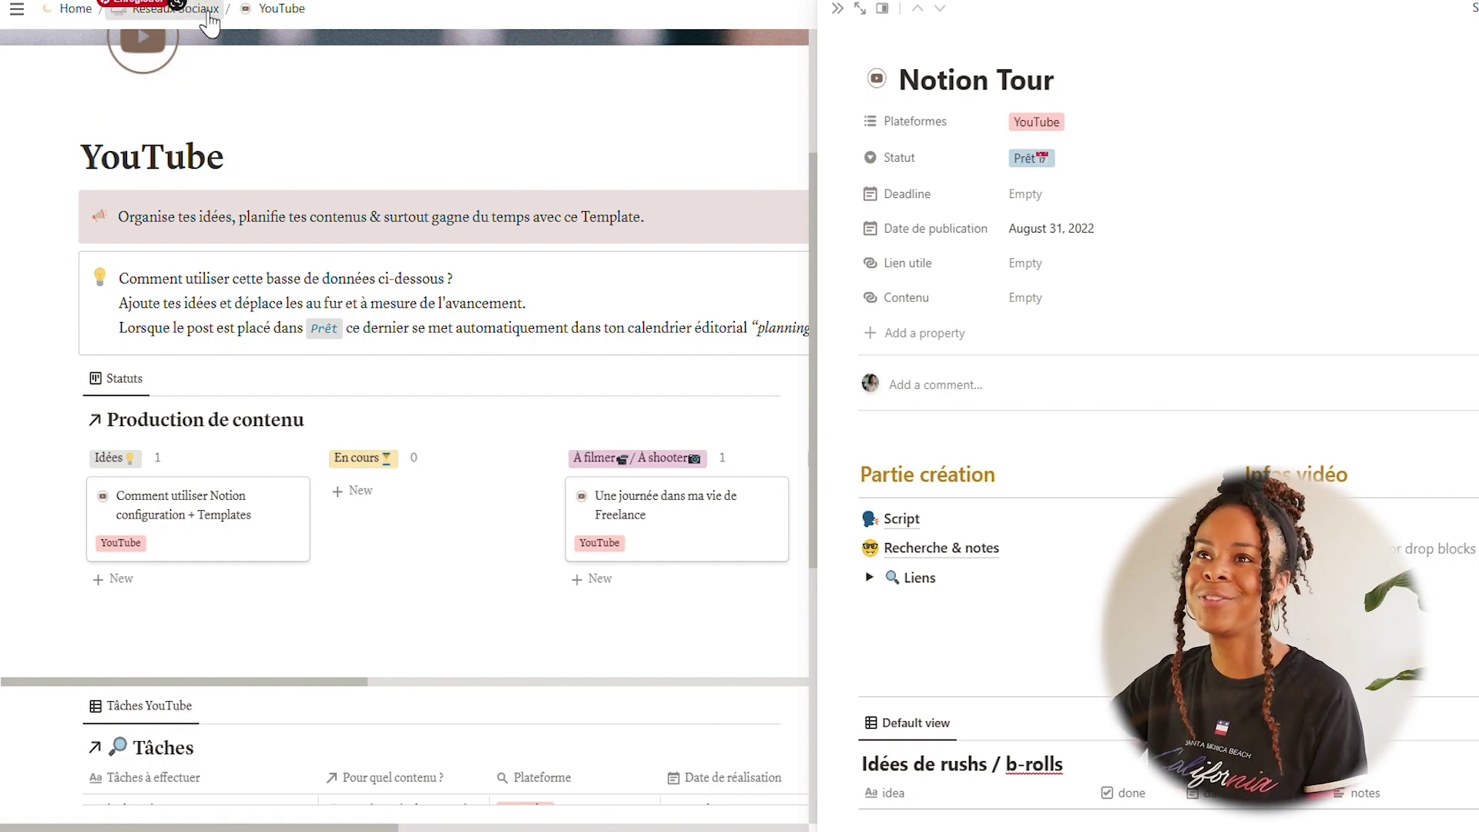
Return to the Réseaux Sociaux page and check the Notion Tour entry in the Planning du mois calendar
{"action": "left_click", "coordinate": [194, 10]}
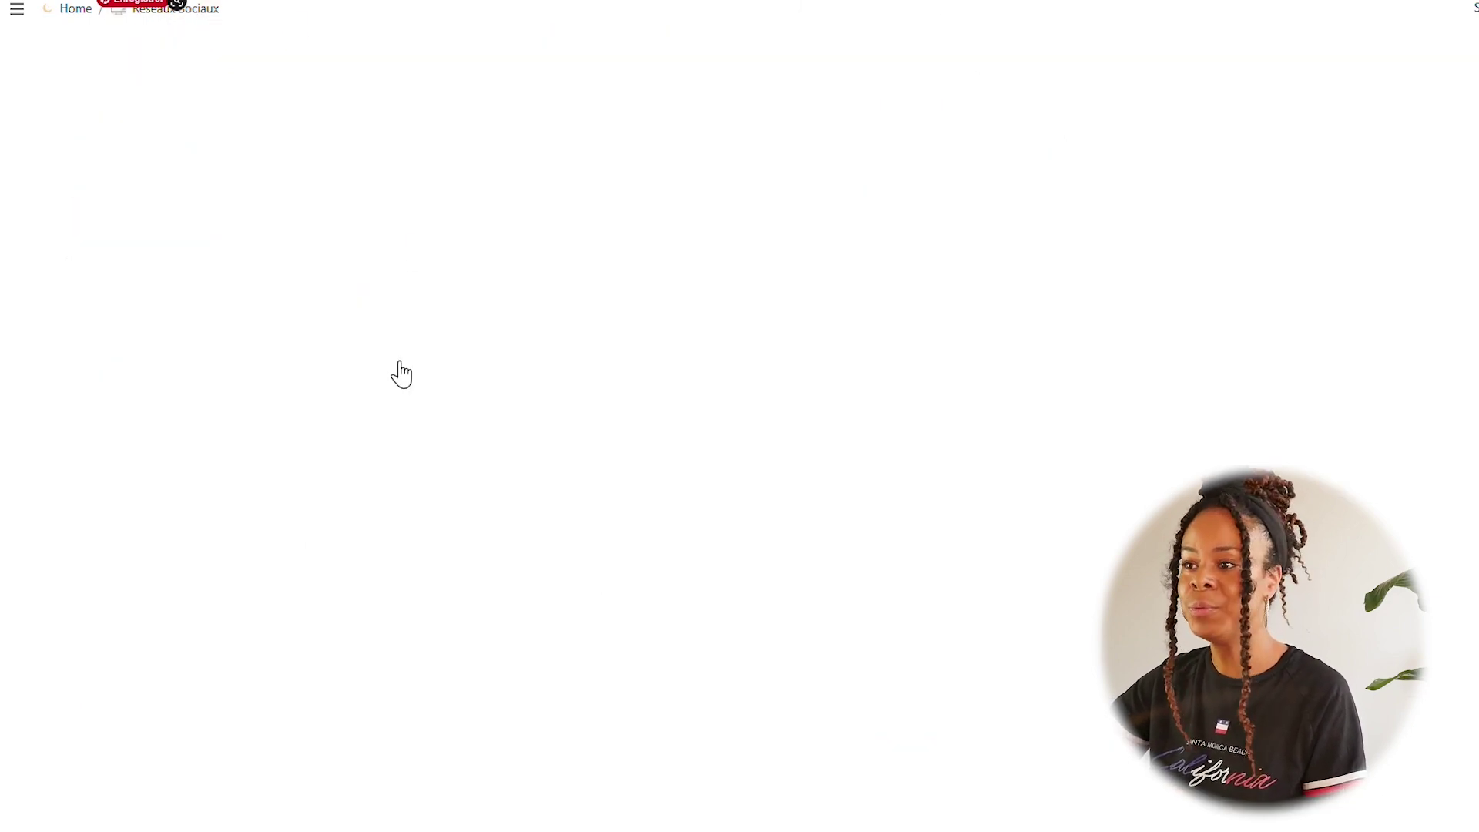
{"action": "scroll", "coordinate": [400, 373], "scroll_direction": "down", "scroll_amount": 8}
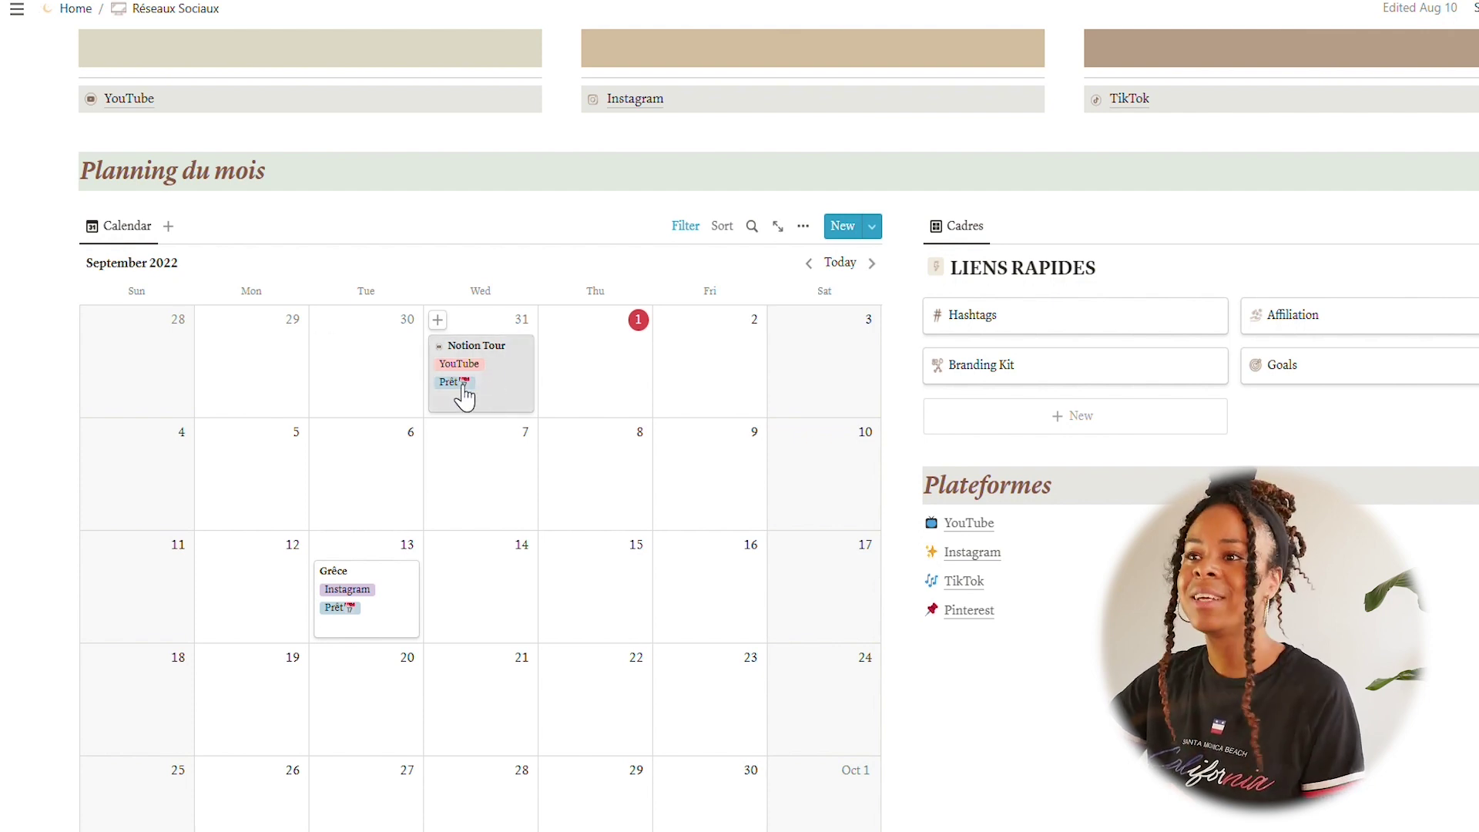
{"action": "scroll", "coordinate": [465, 397], "scroll_direction": "up", "scroll_amount": 6}
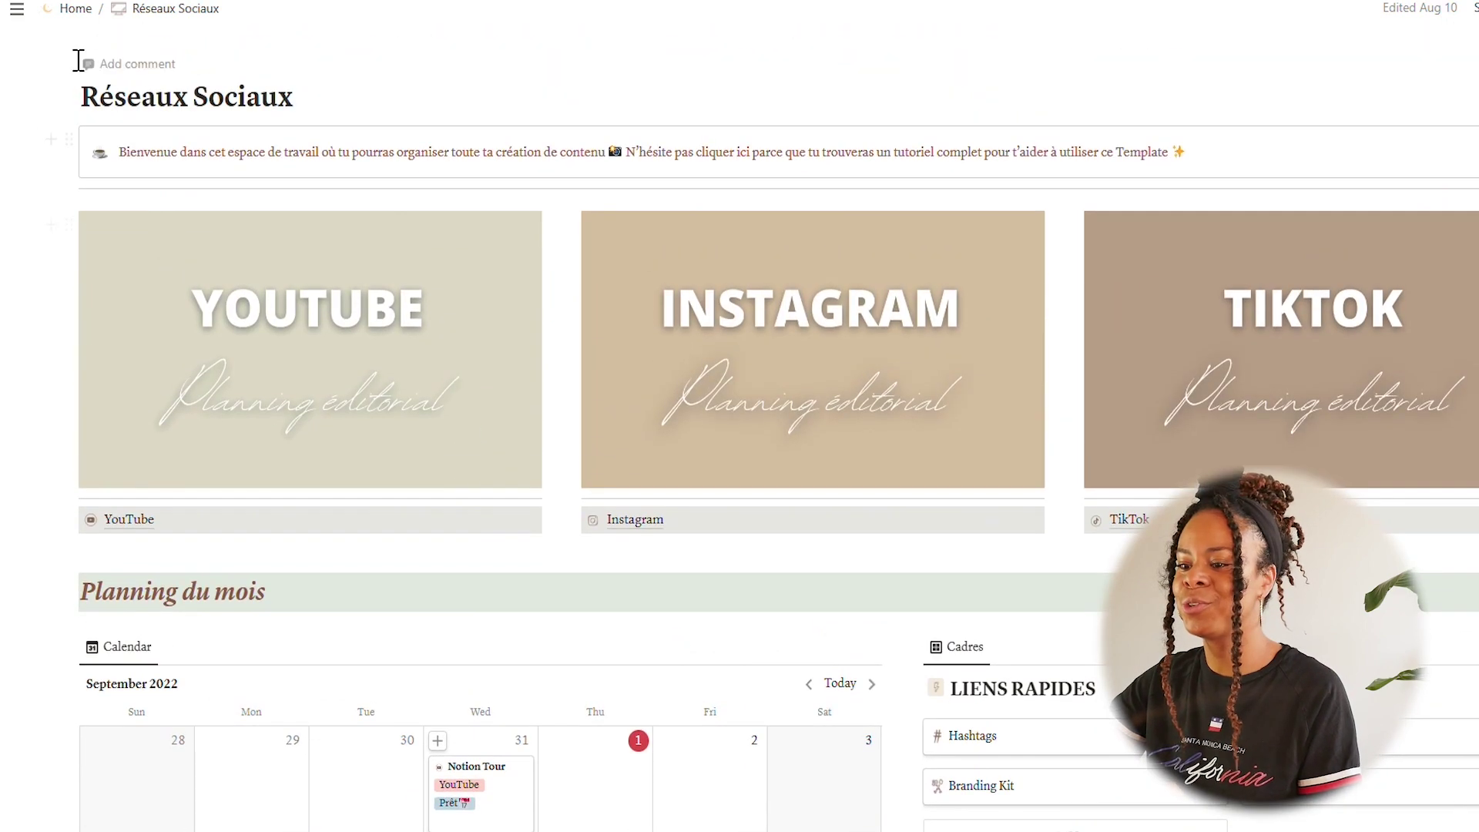
Go from Home to the Agenda page and open the MAI card in the MOIS gallery
{"action": "left_click", "coordinate": [76, 9]}
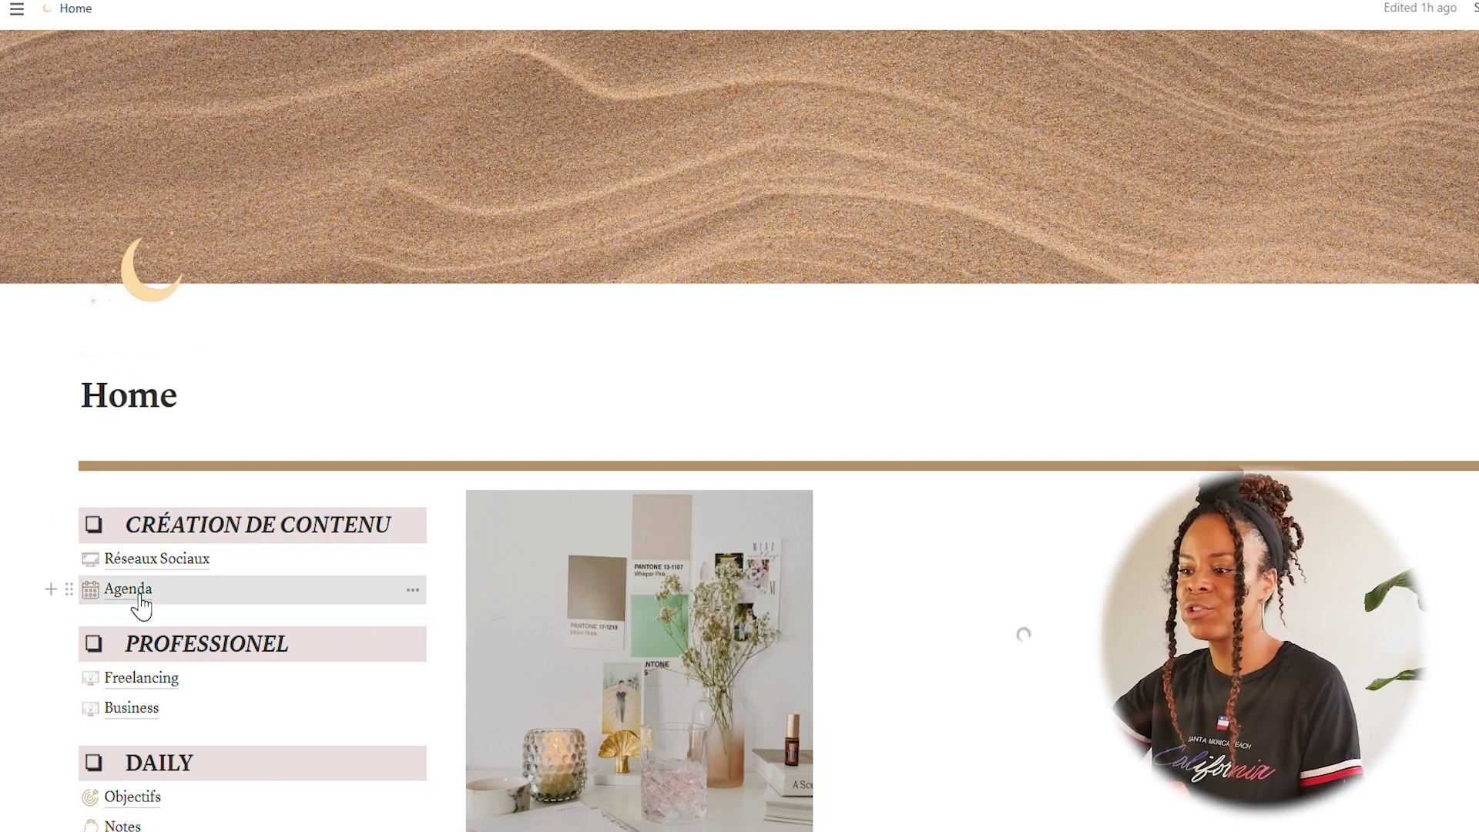
{"action": "left_click", "coordinate": [136, 595]}
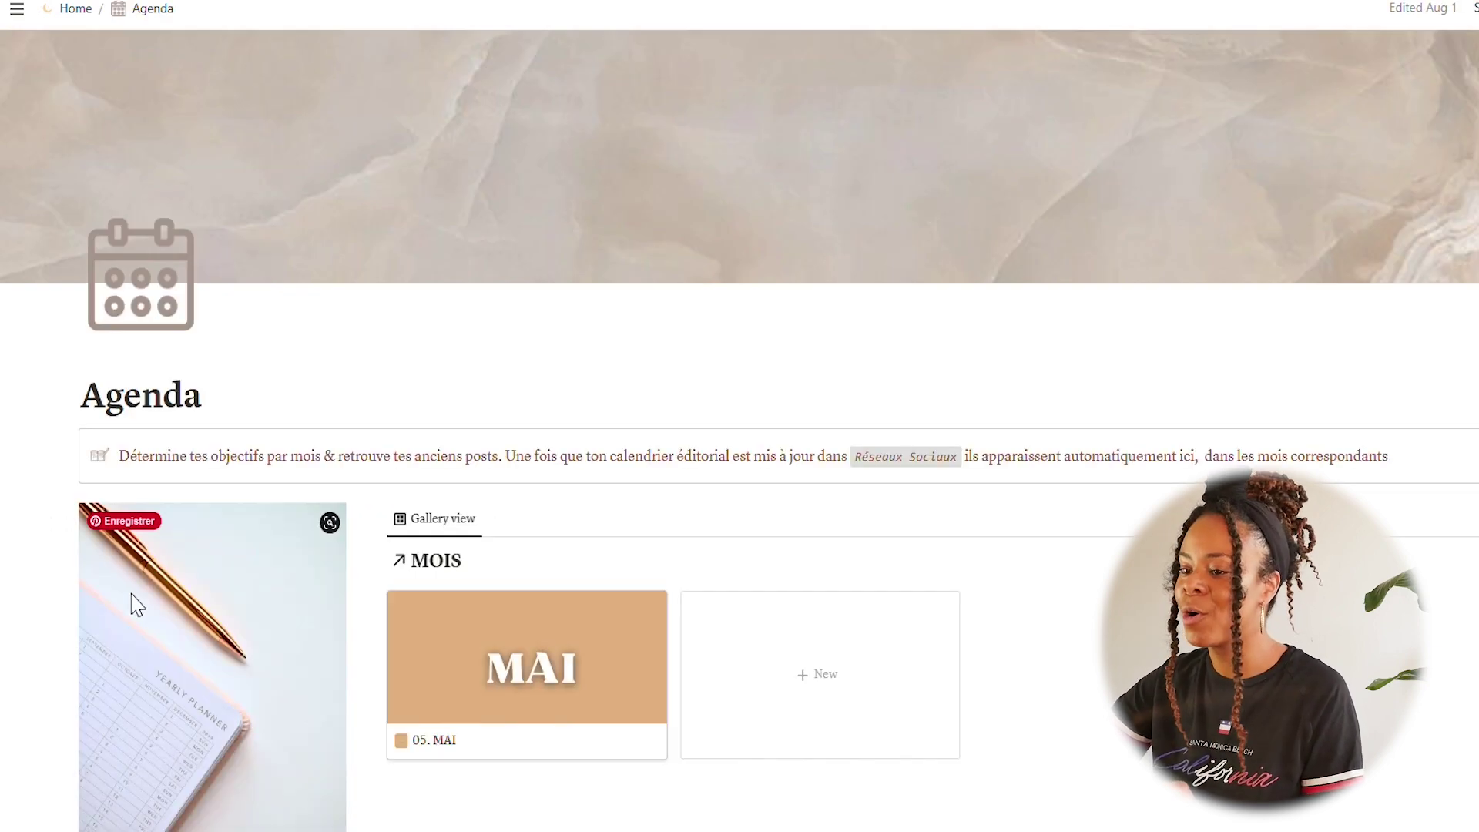
{"action": "scroll", "coordinate": [435, 647], "scroll_direction": "down", "scroll_amount": 4}
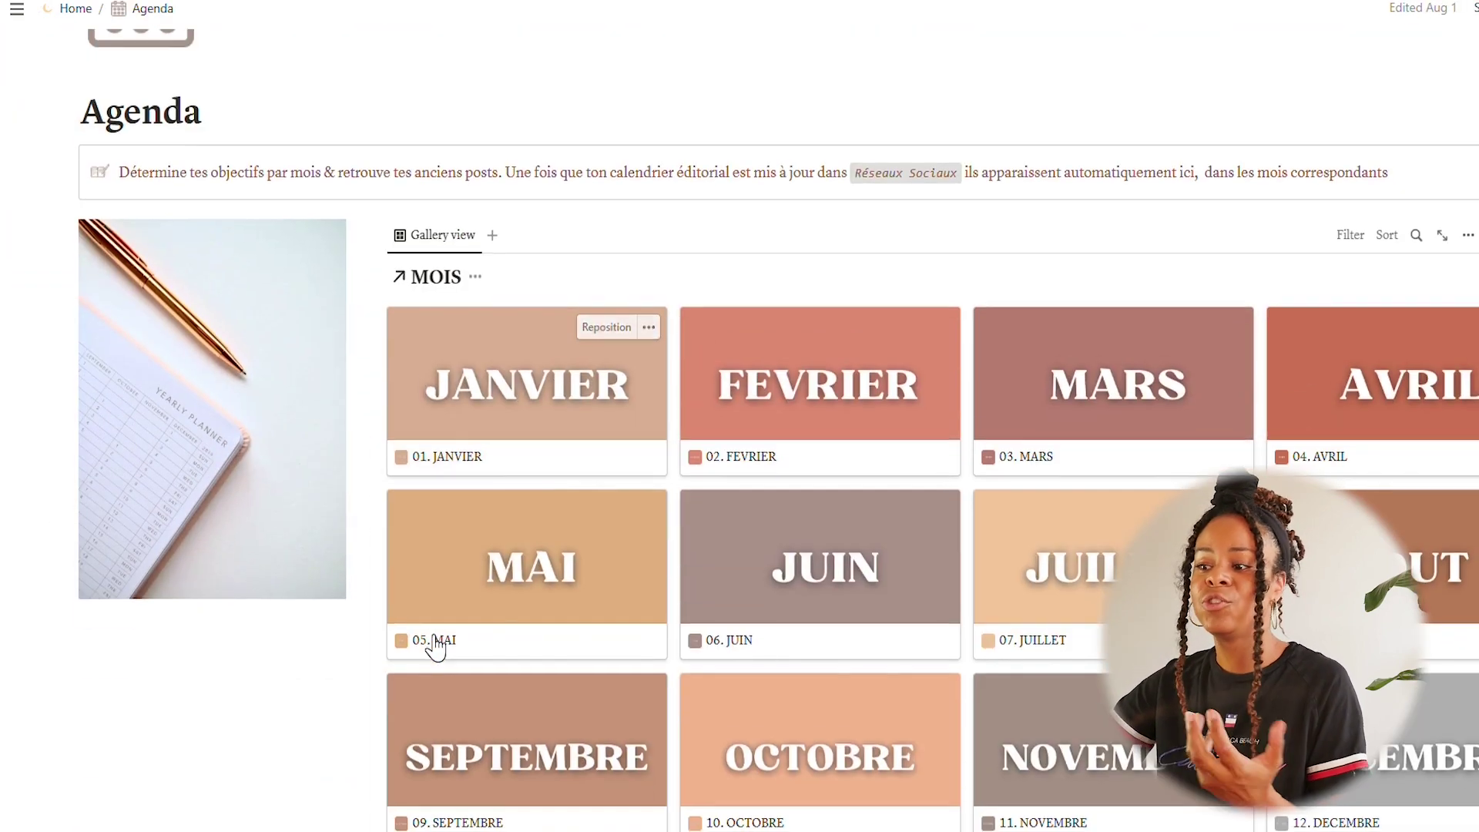
{"action": "left_click", "coordinate": [461, 582]}
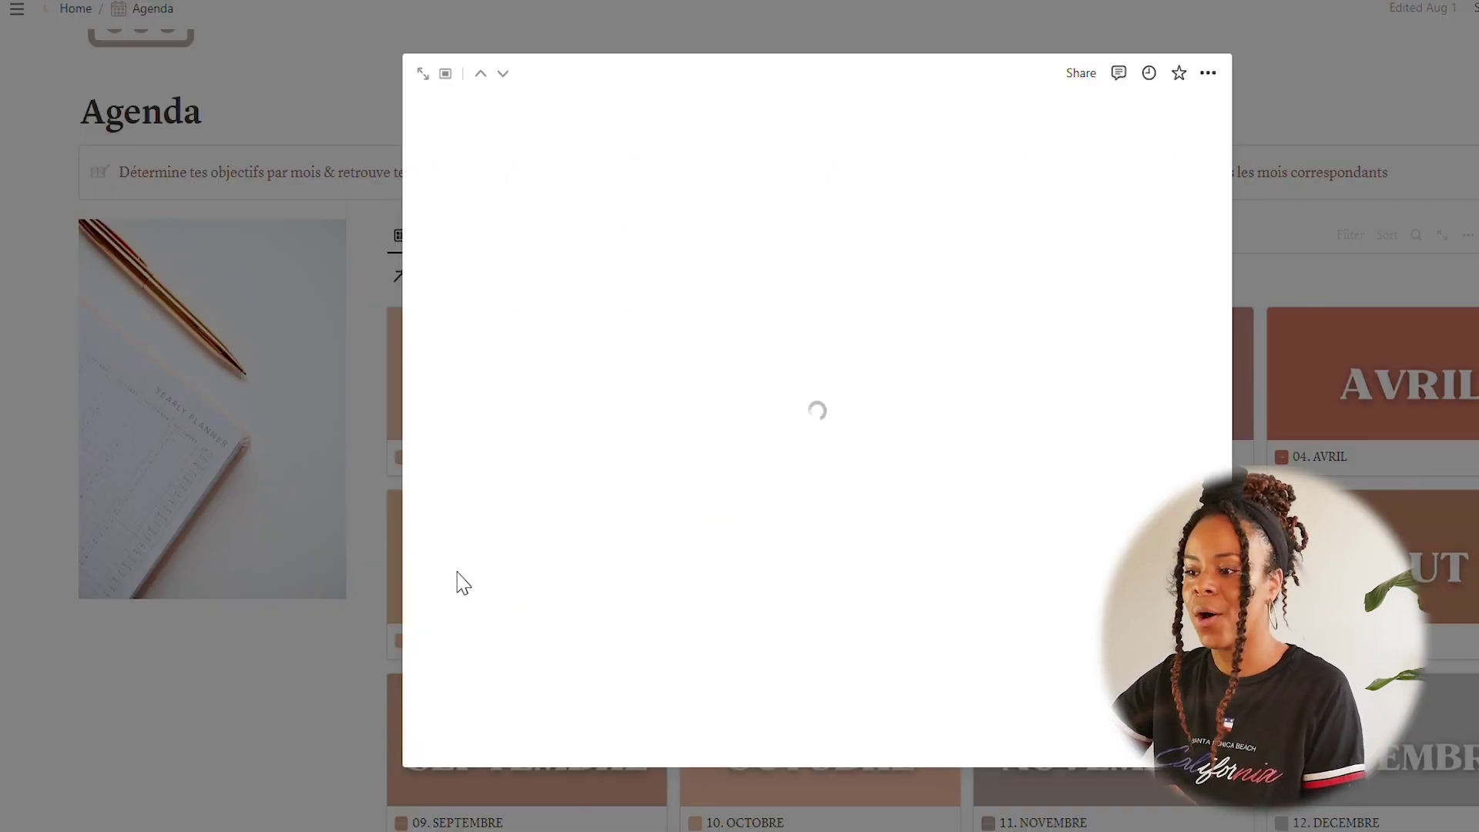
Look through the OBJECTIFS DU MOIS and PLANNING DU MOIS sections of the MAI page, and return to Home
{"action": "scroll", "coordinate": [502, 595], "scroll_direction": "down", "scroll_amount": 6}
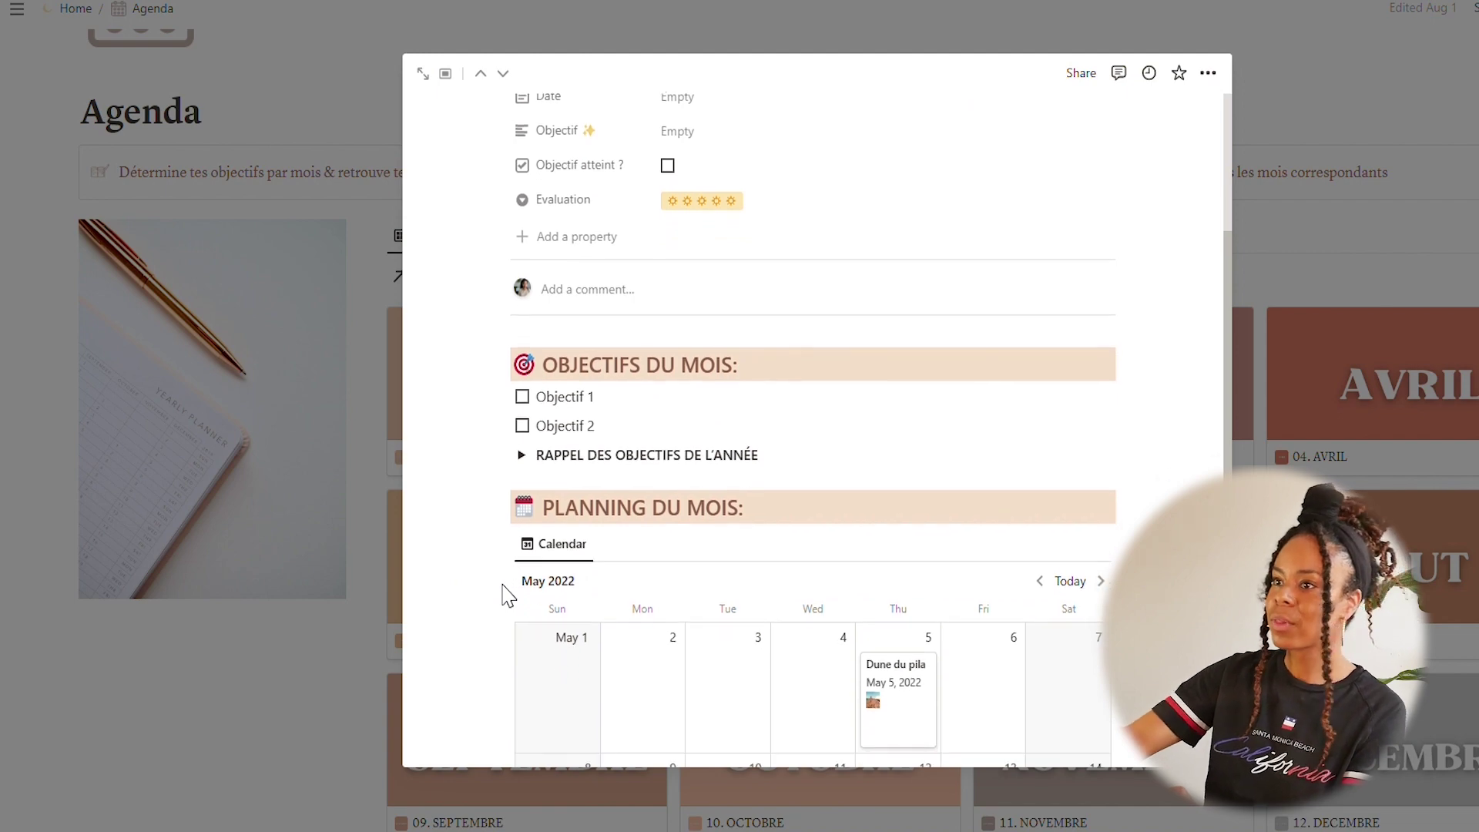
{"action": "scroll", "coordinate": [501, 595], "scroll_direction": "down", "scroll_amount": 2}
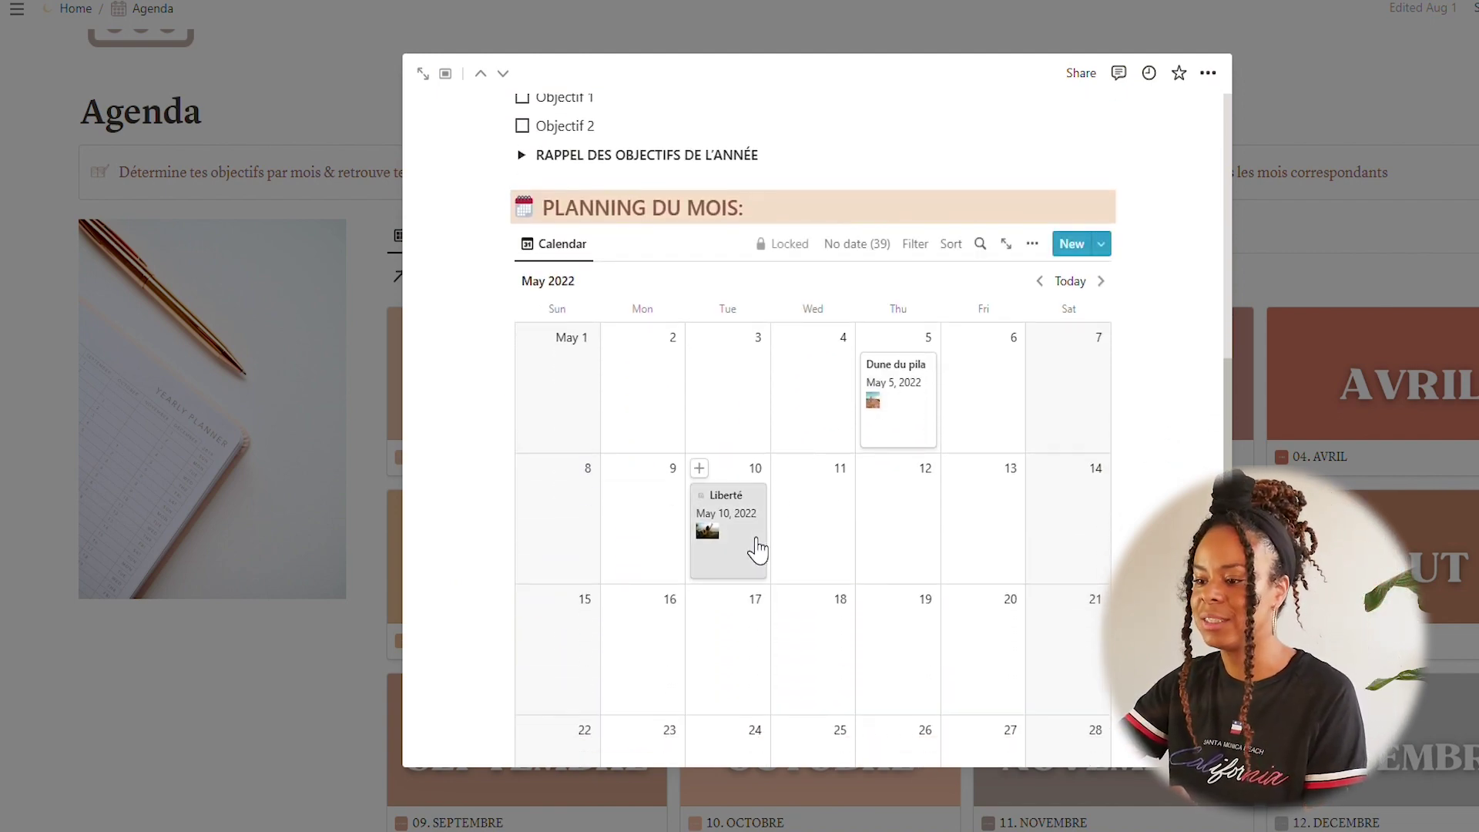
{"action": "left_click", "coordinate": [62, 15]}
{"action": "left_click", "coordinate": [74, 10]}
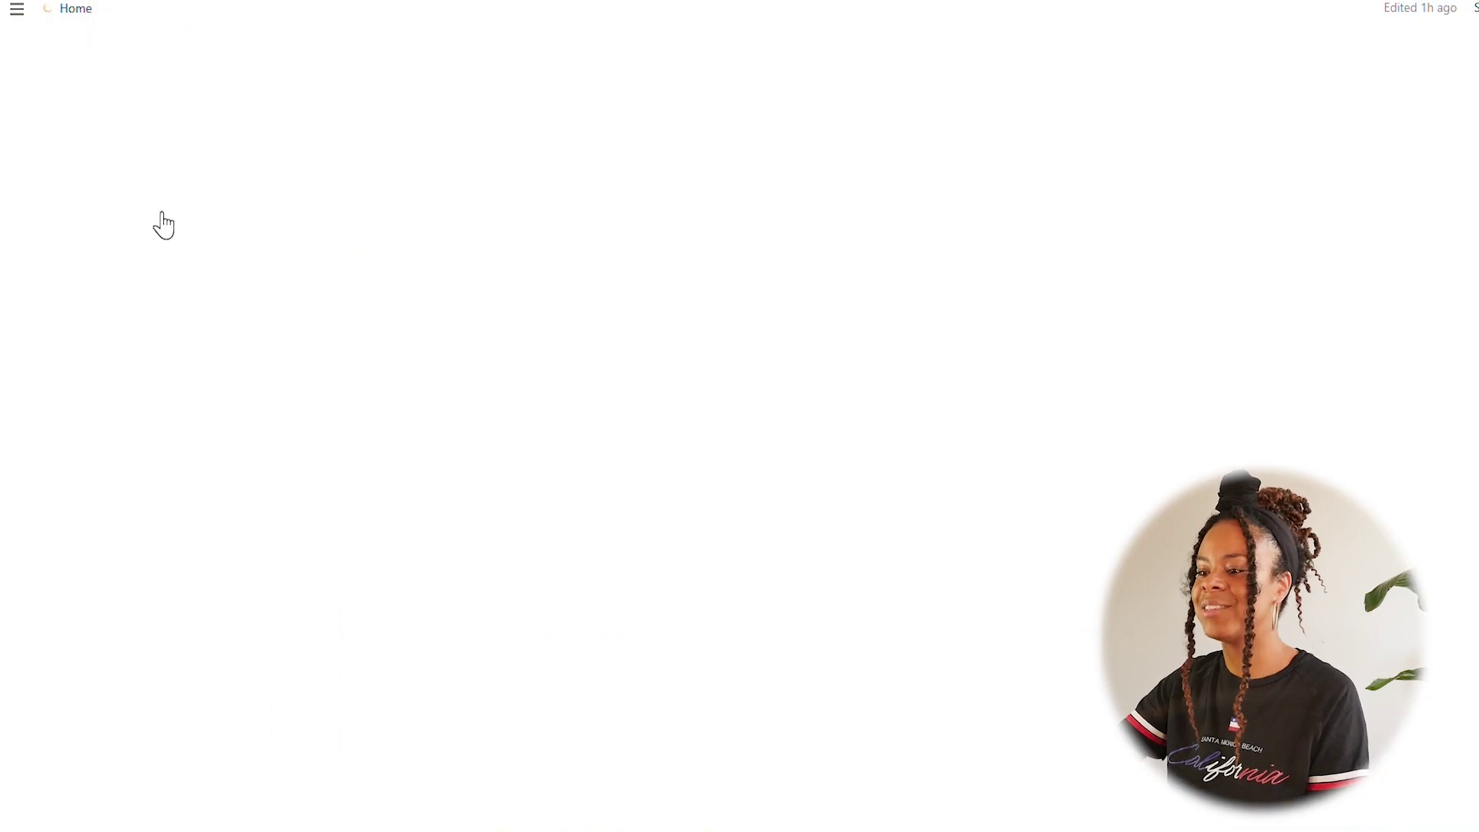
Go to the Freelancing page and look over its Clients table, Projets gallery and To Do gallery
{"action": "scroll", "coordinate": [172, 319], "scroll_direction": "down", "scroll_amount": 3}
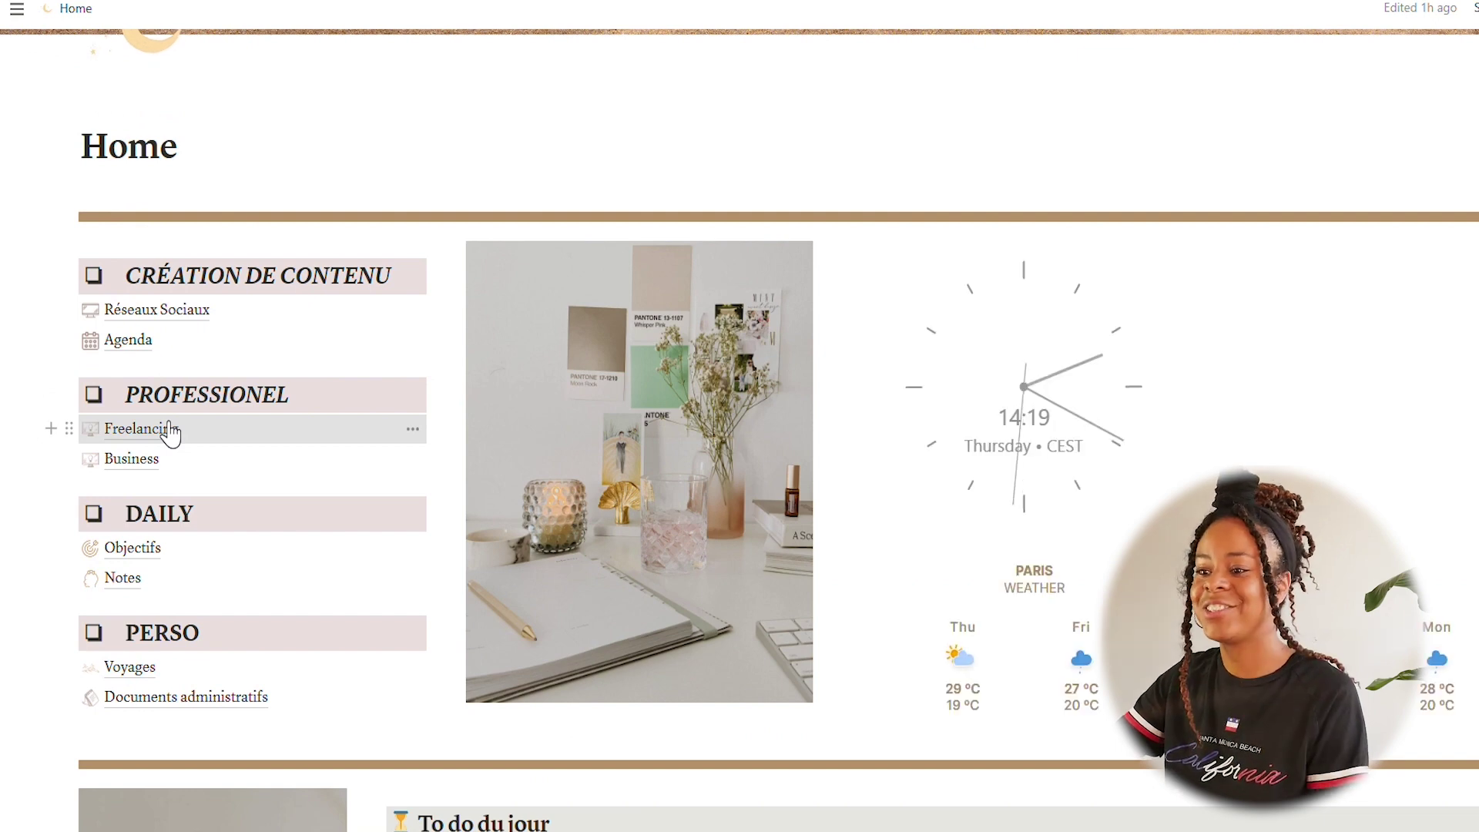
{"action": "left_click", "coordinate": [169, 432]}
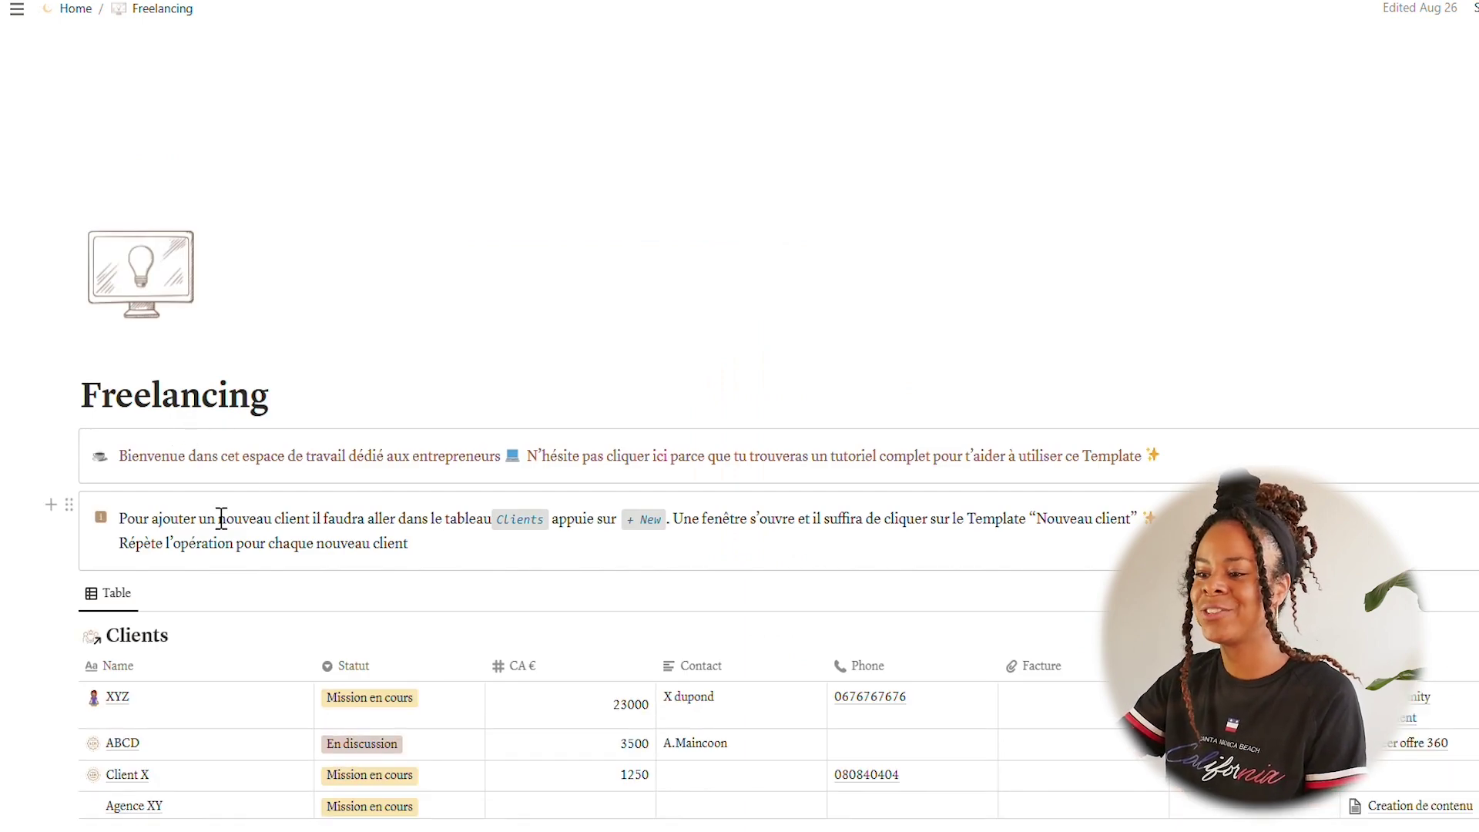
{"action": "scroll", "coordinate": [222, 517], "scroll_direction": "down", "scroll_amount": 6}
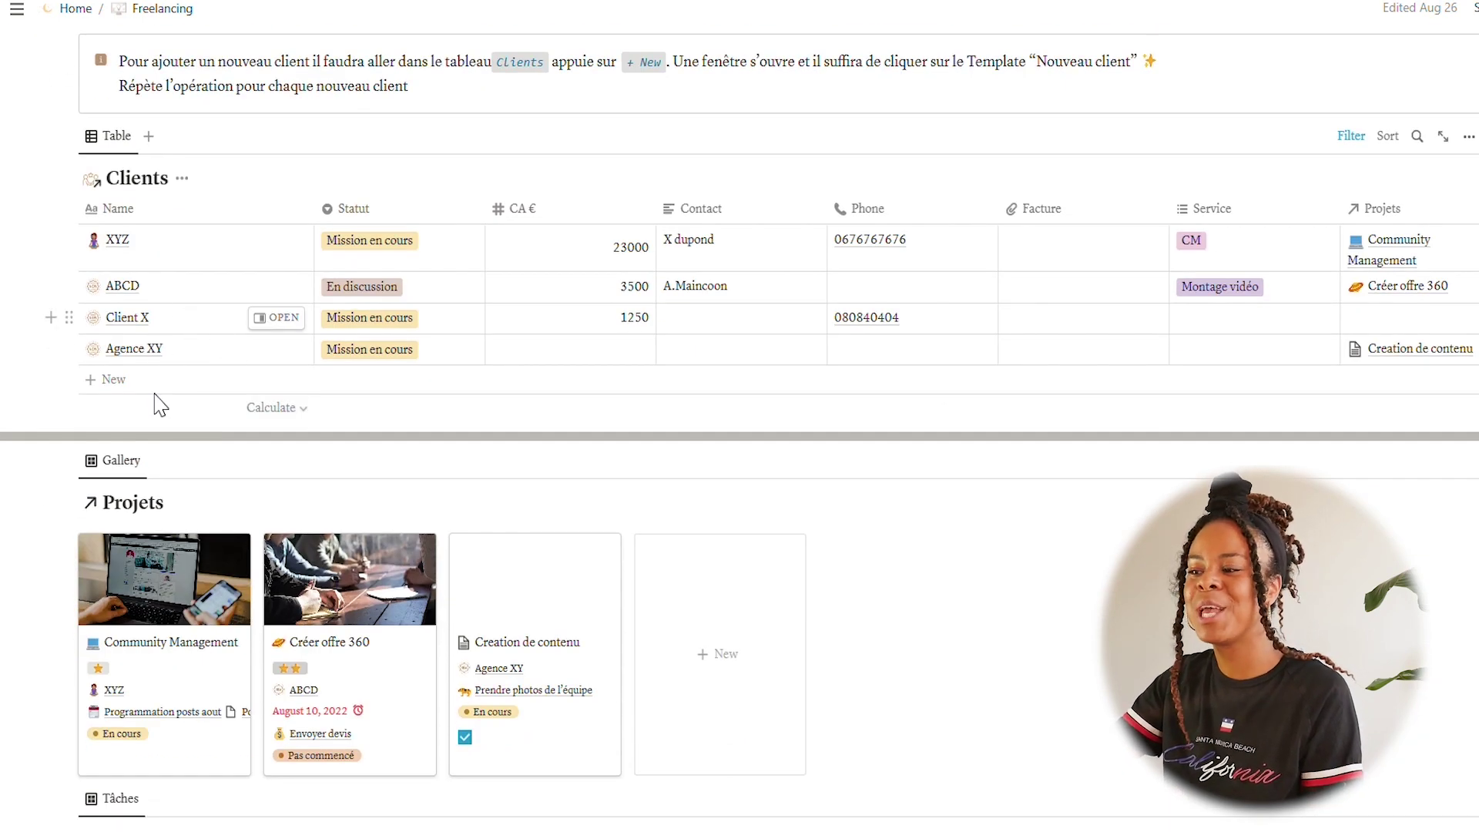
{"action": "scroll", "coordinate": [164, 376], "scroll_direction": "down", "scroll_amount": 3}
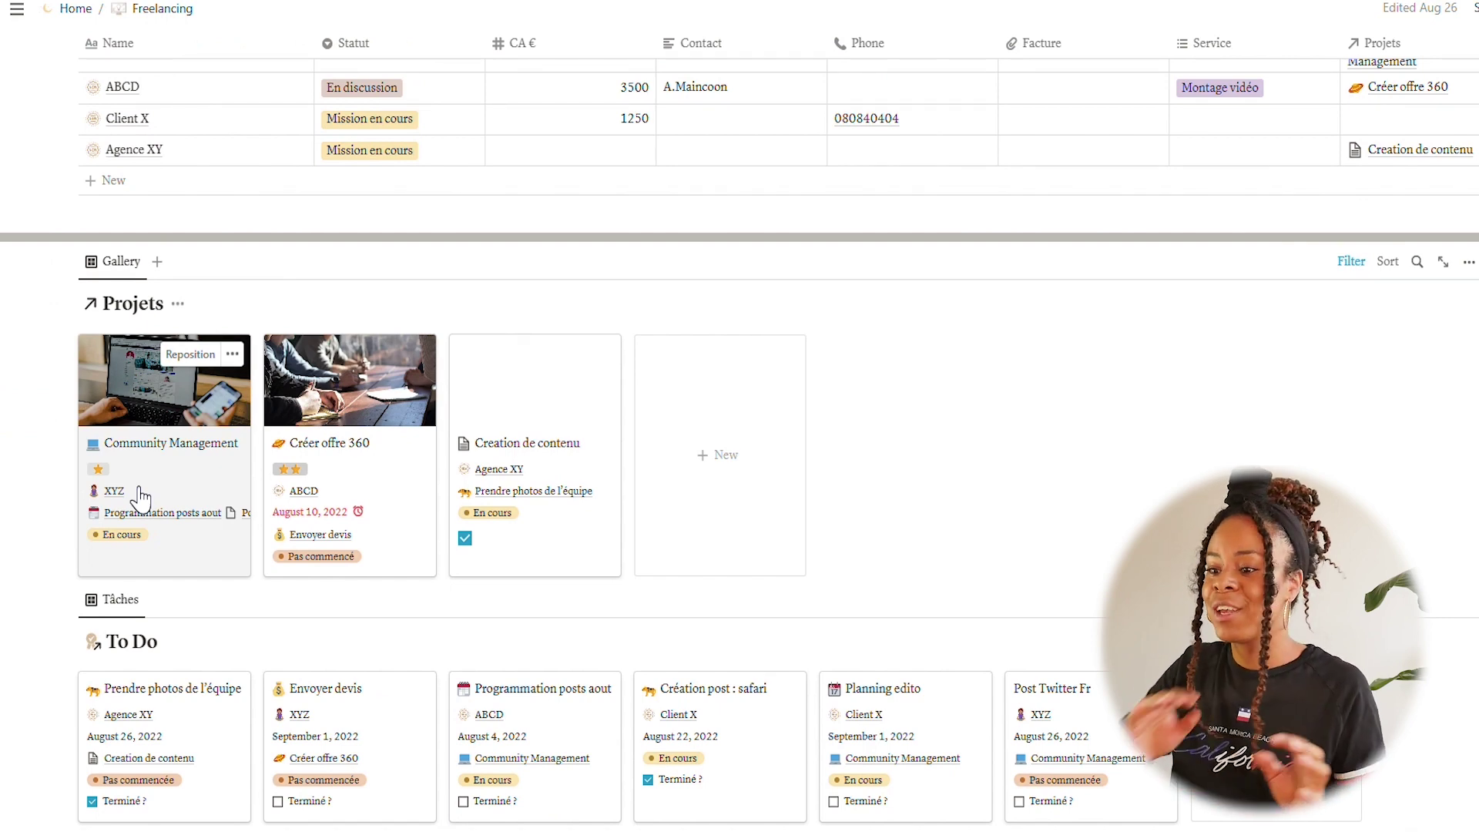
{"action": "scroll", "coordinate": [139, 497], "scroll_direction": "down", "scroll_amount": 1}
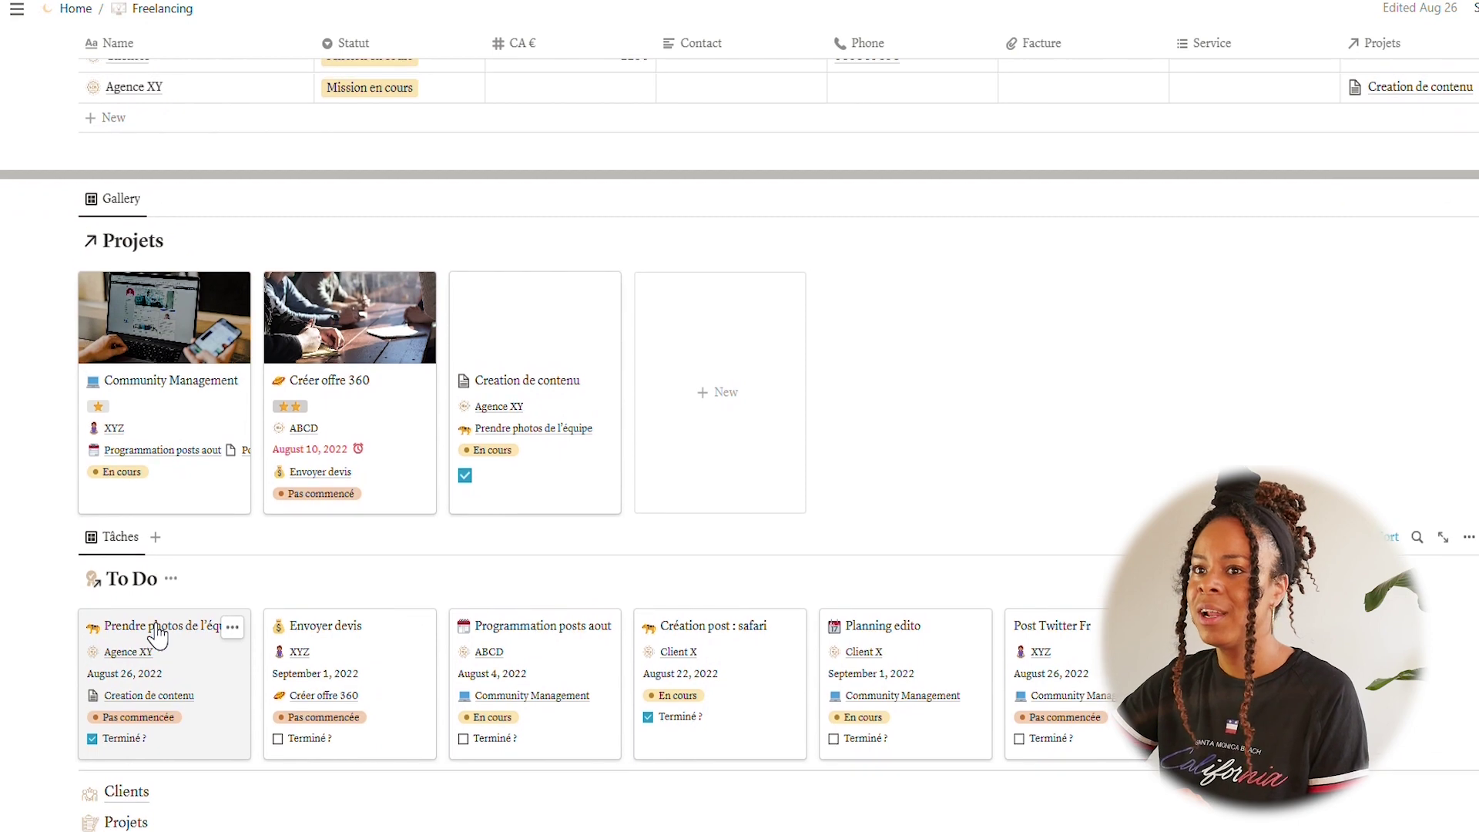
{"action": "scroll", "coordinate": [161, 636], "scroll_direction": "up", "scroll_amount": 2}
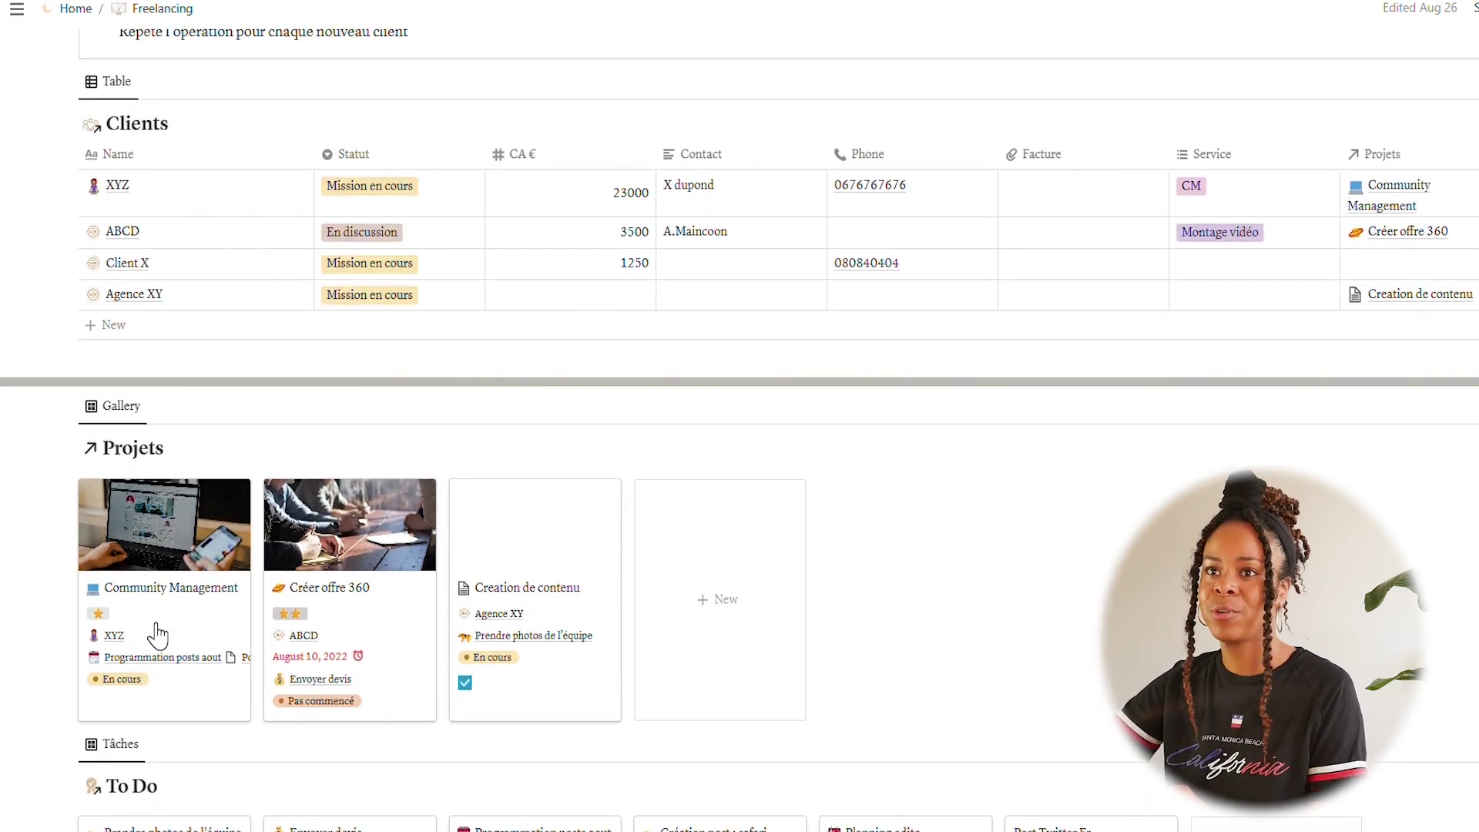
Add a new entry to the Clients table, open its page and title it Agence XY
{"action": "left_click", "coordinate": [120, 335]}
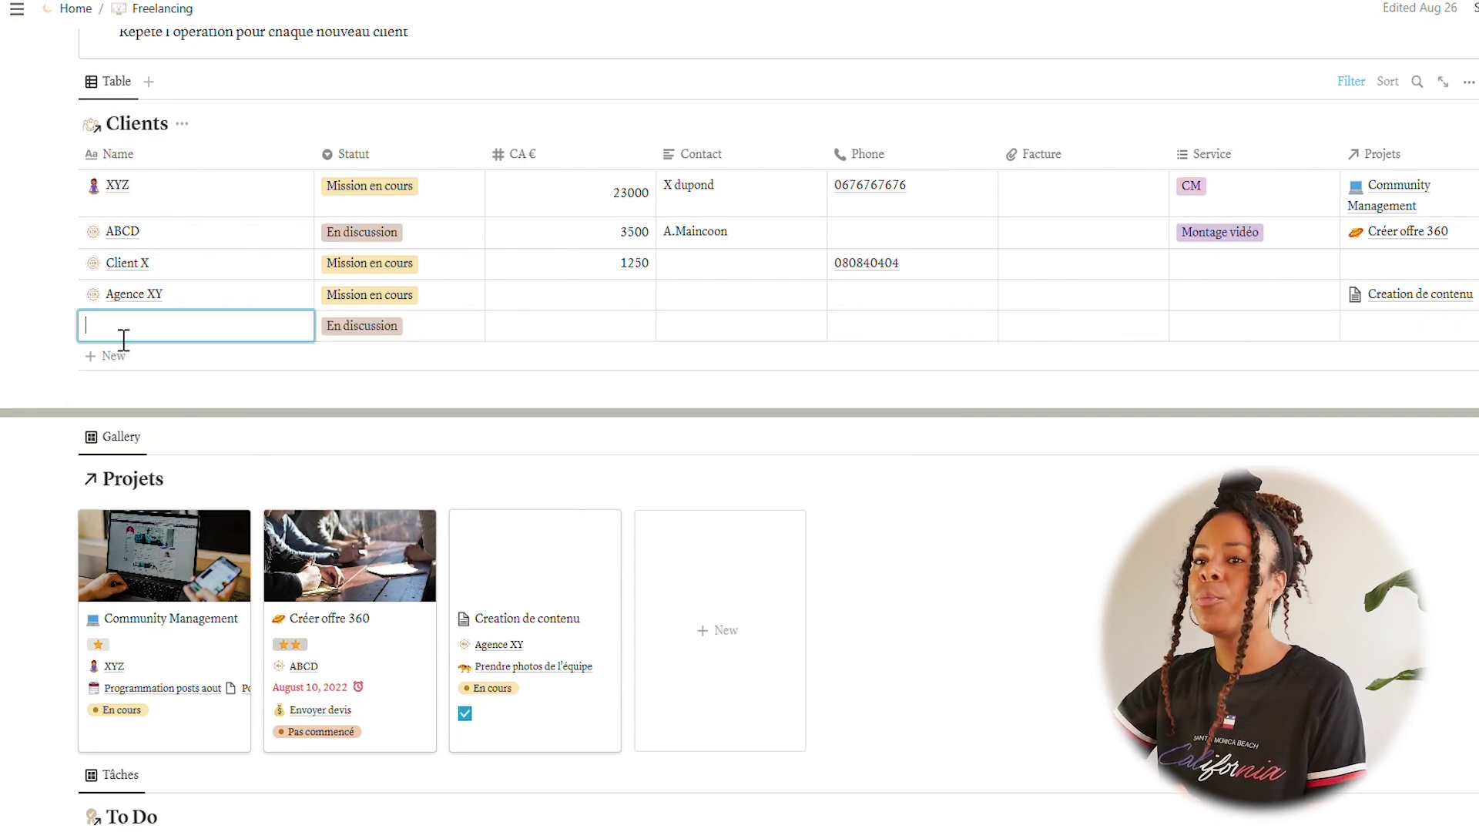
{"action": "type", "text": "XX"}
{"action": "key", "text": "BackSpace"}
{"action": "key", "text": "BackSpace"}
{"action": "key", "text": "Escape"}
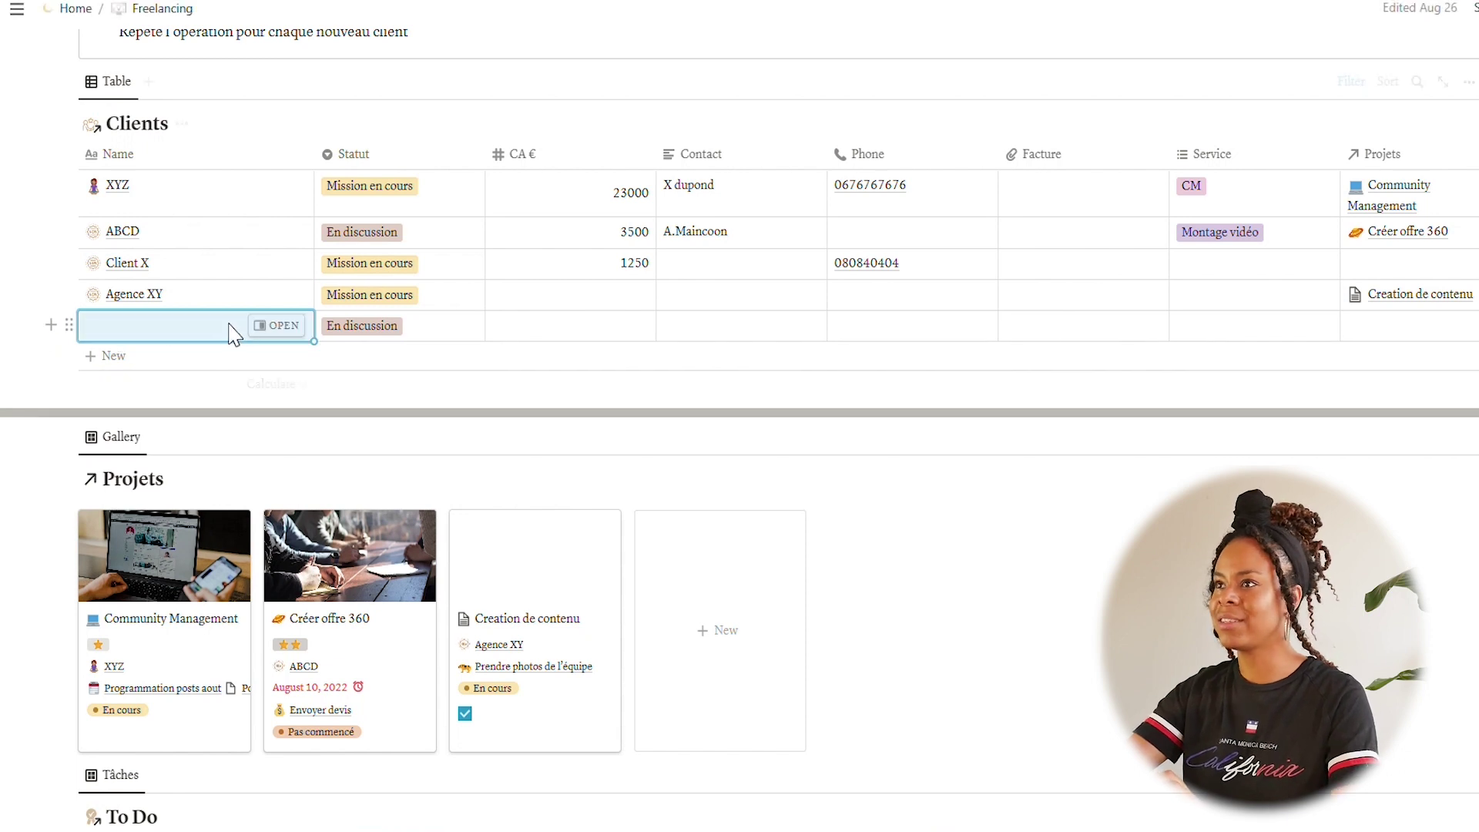
{"action": "left_click", "coordinate": [275, 327]}
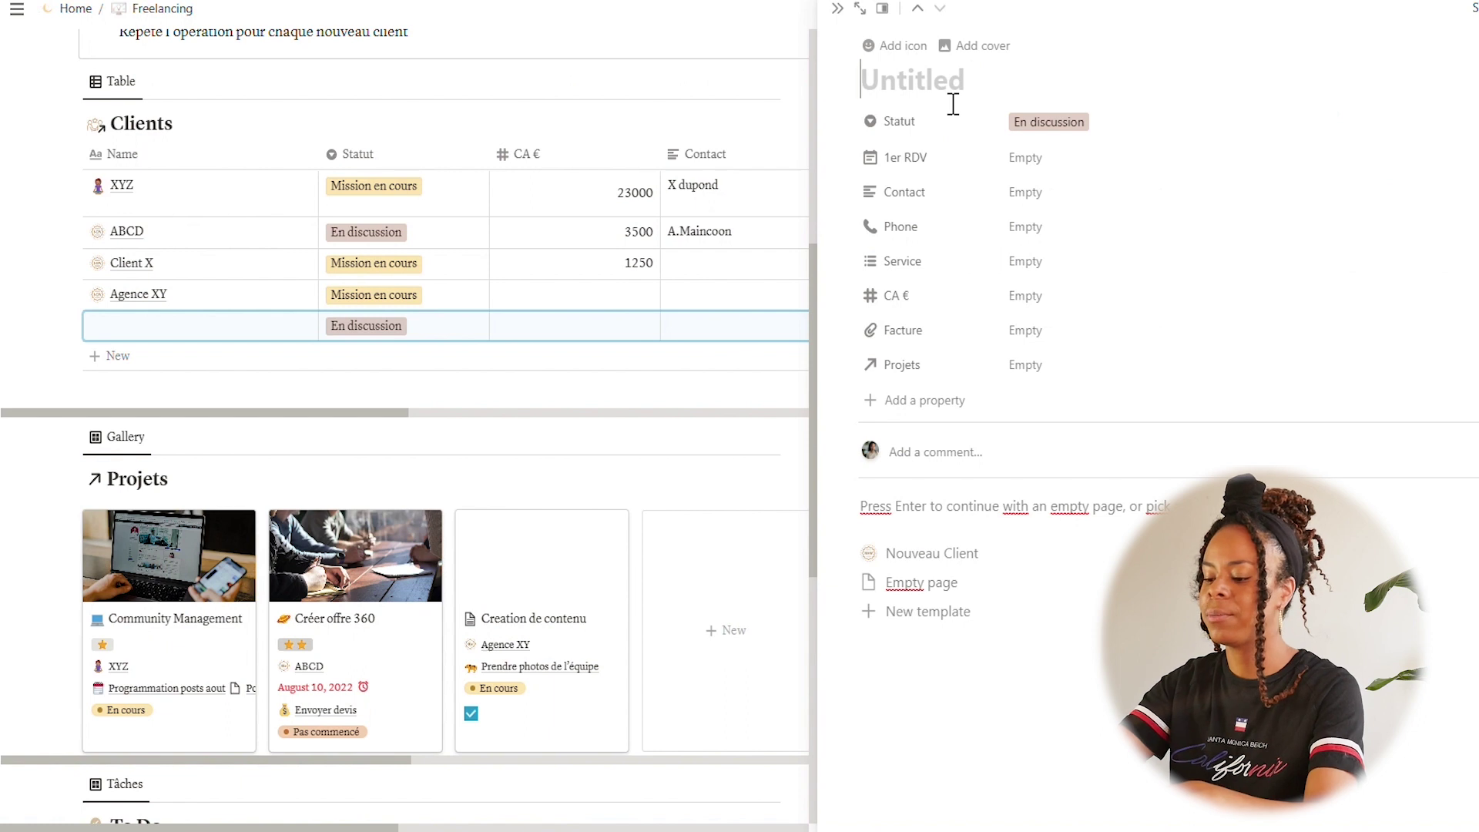
{"action": "type", "text": "Agn"}
{"action": "type", "text": "ence XY"}
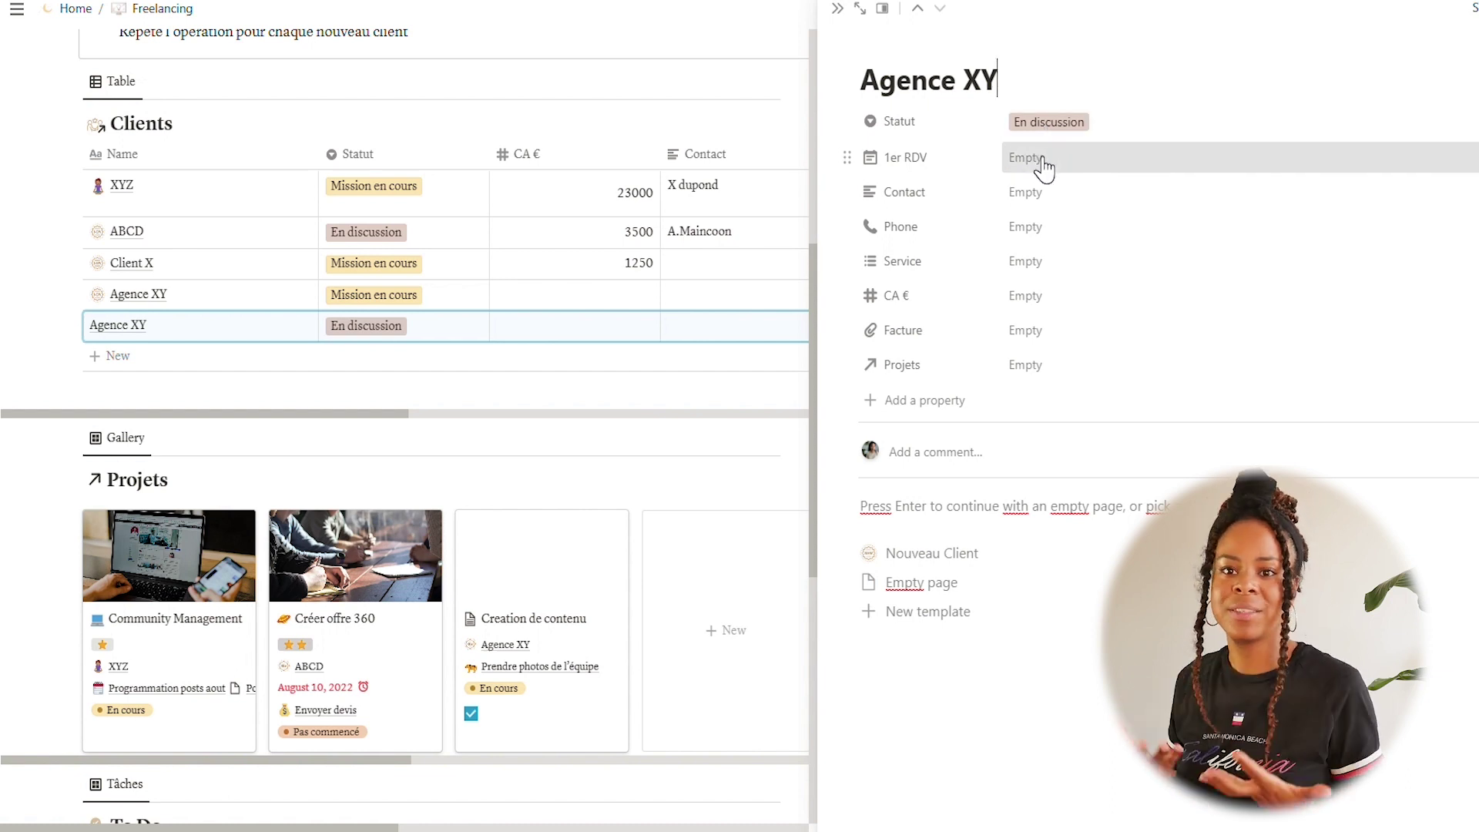
Set the new Agence XY client's Statut to Mission en cours and apply the Nouveau Client template
{"action": "left_click", "coordinate": [1049, 129]}
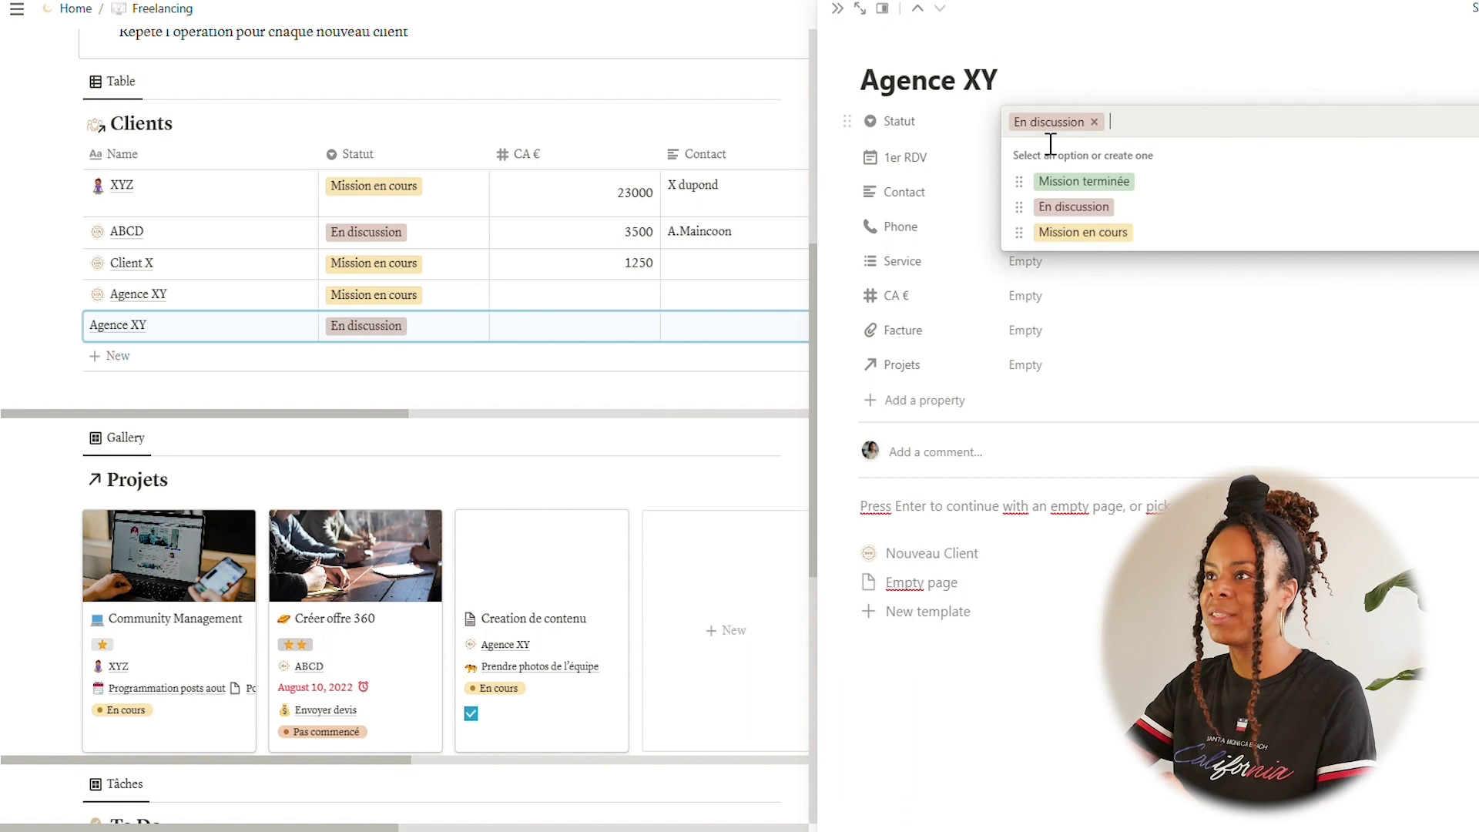
{"action": "left_click", "coordinate": [1068, 234]}
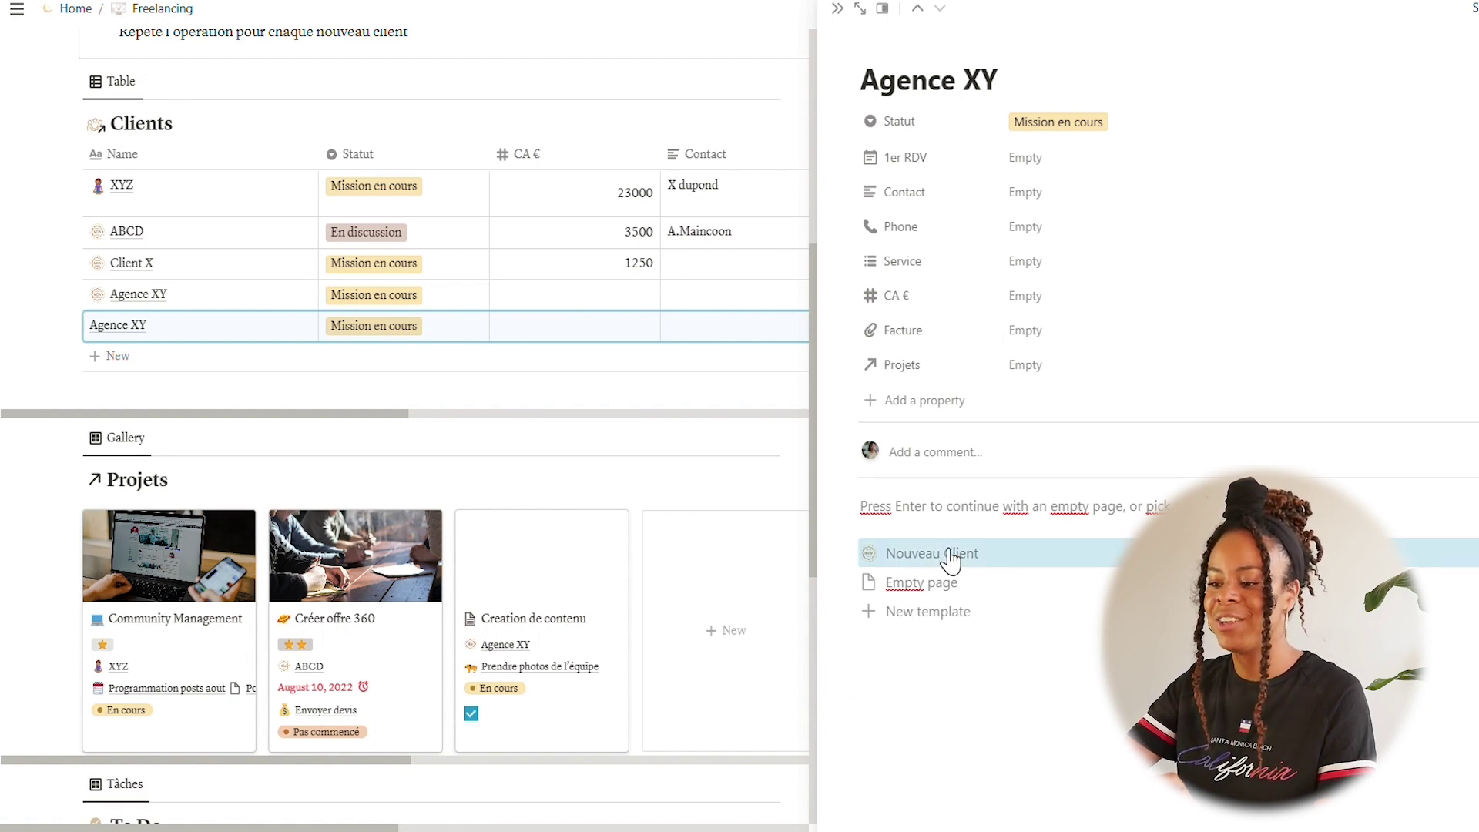
{"action": "left_click", "coordinate": [976, 564]}
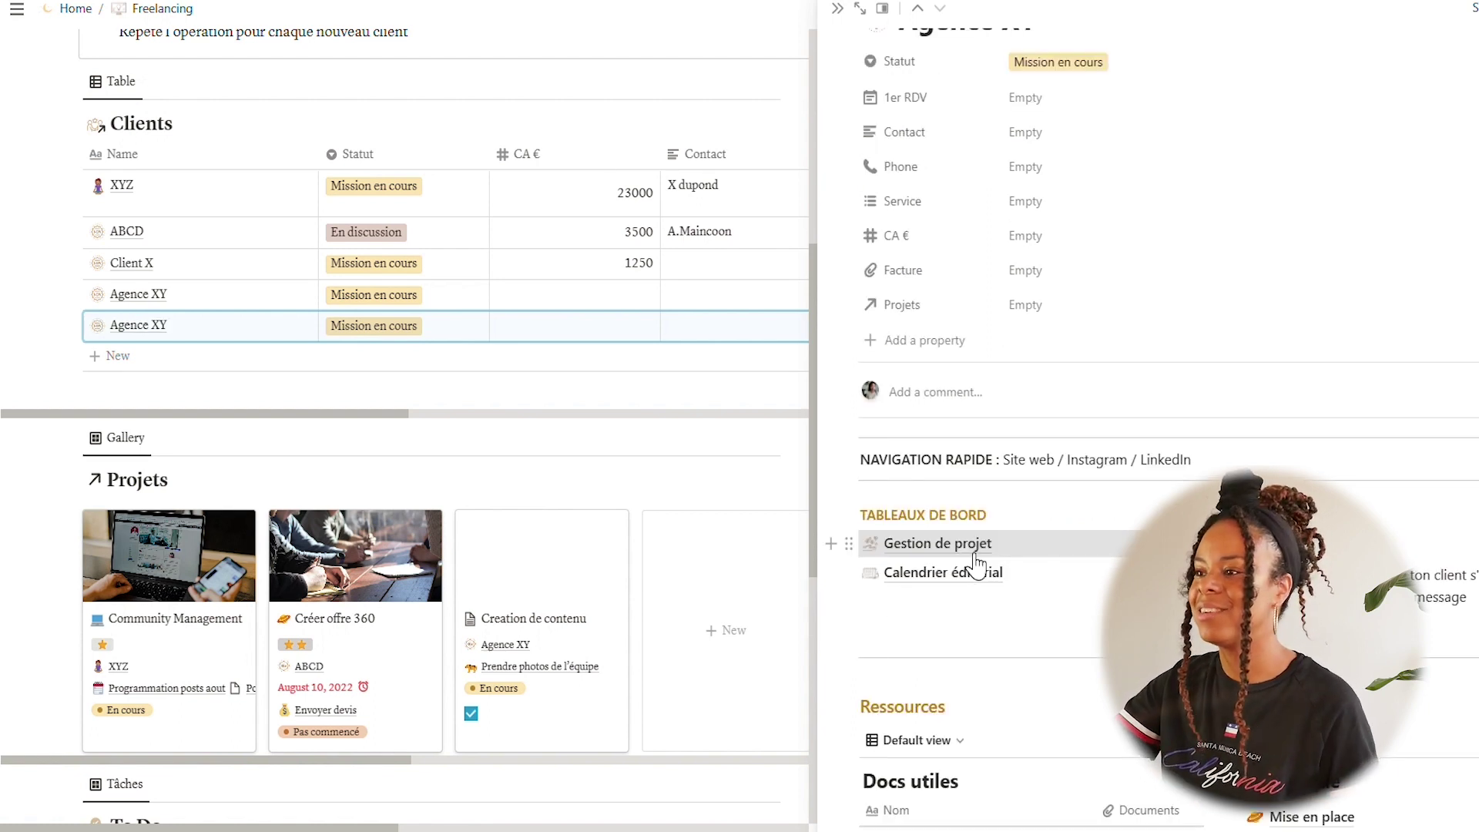
Examine the Agence XY page's resources, the Mise en place meeting and the Calendrier éditorial, and return to the client page
{"action": "scroll", "coordinate": [976, 563], "scroll_direction": "down", "scroll_amount": 2}
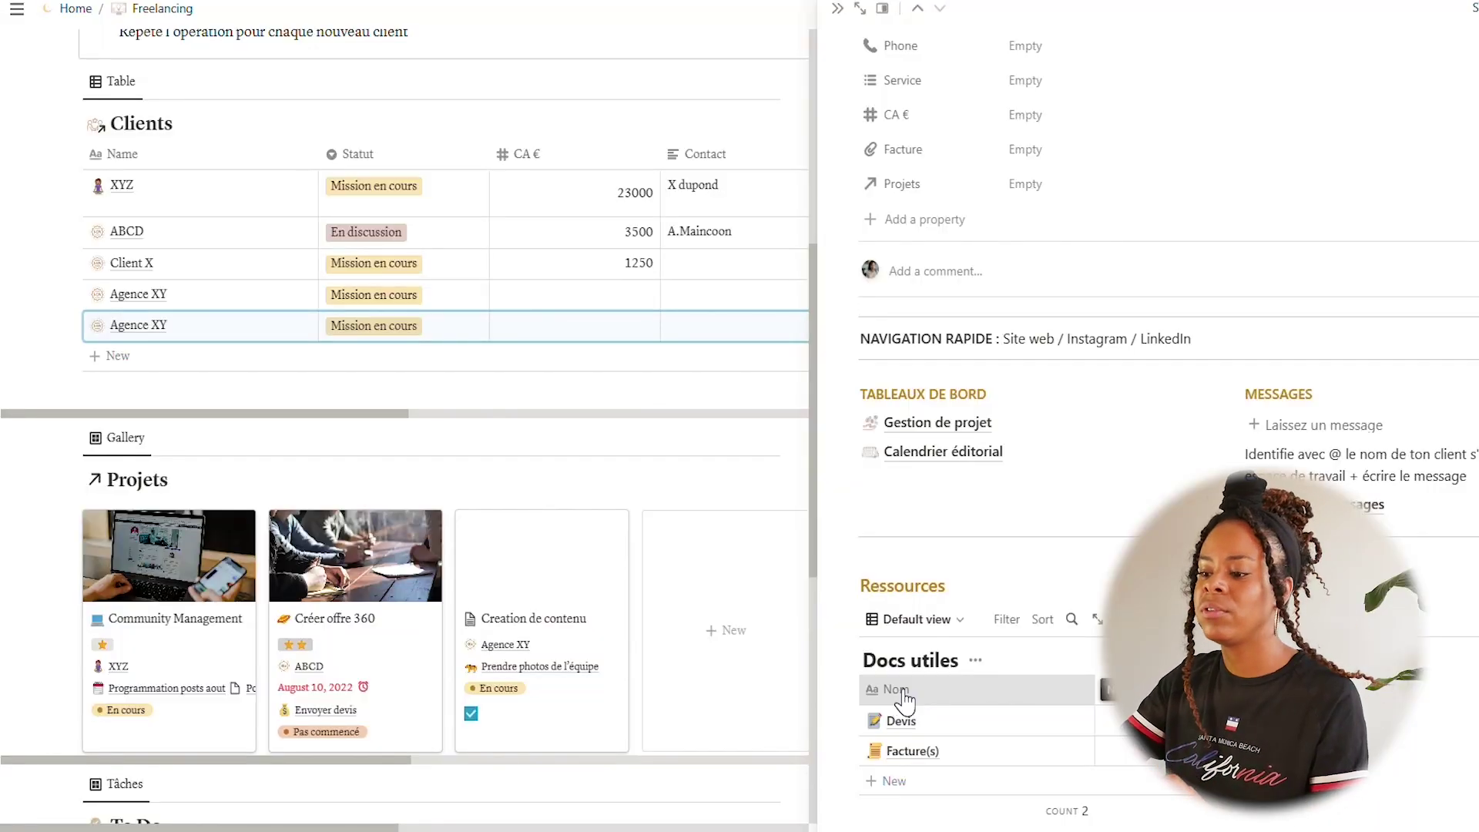
{"action": "scroll", "coordinate": [902, 705], "scroll_direction": "down", "scroll_amount": 1}
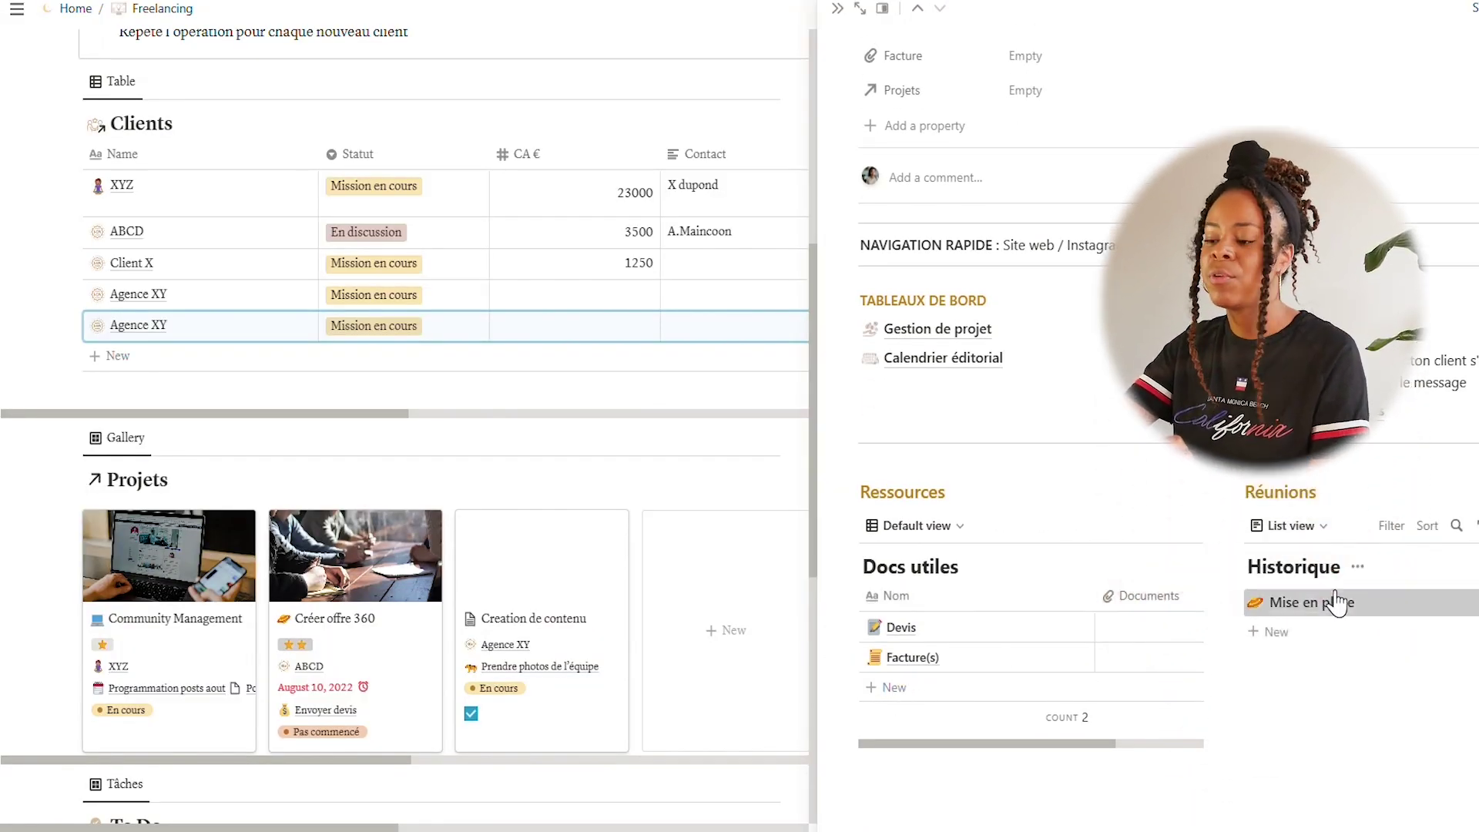
{"action": "left_click", "coordinate": [1337, 602]}
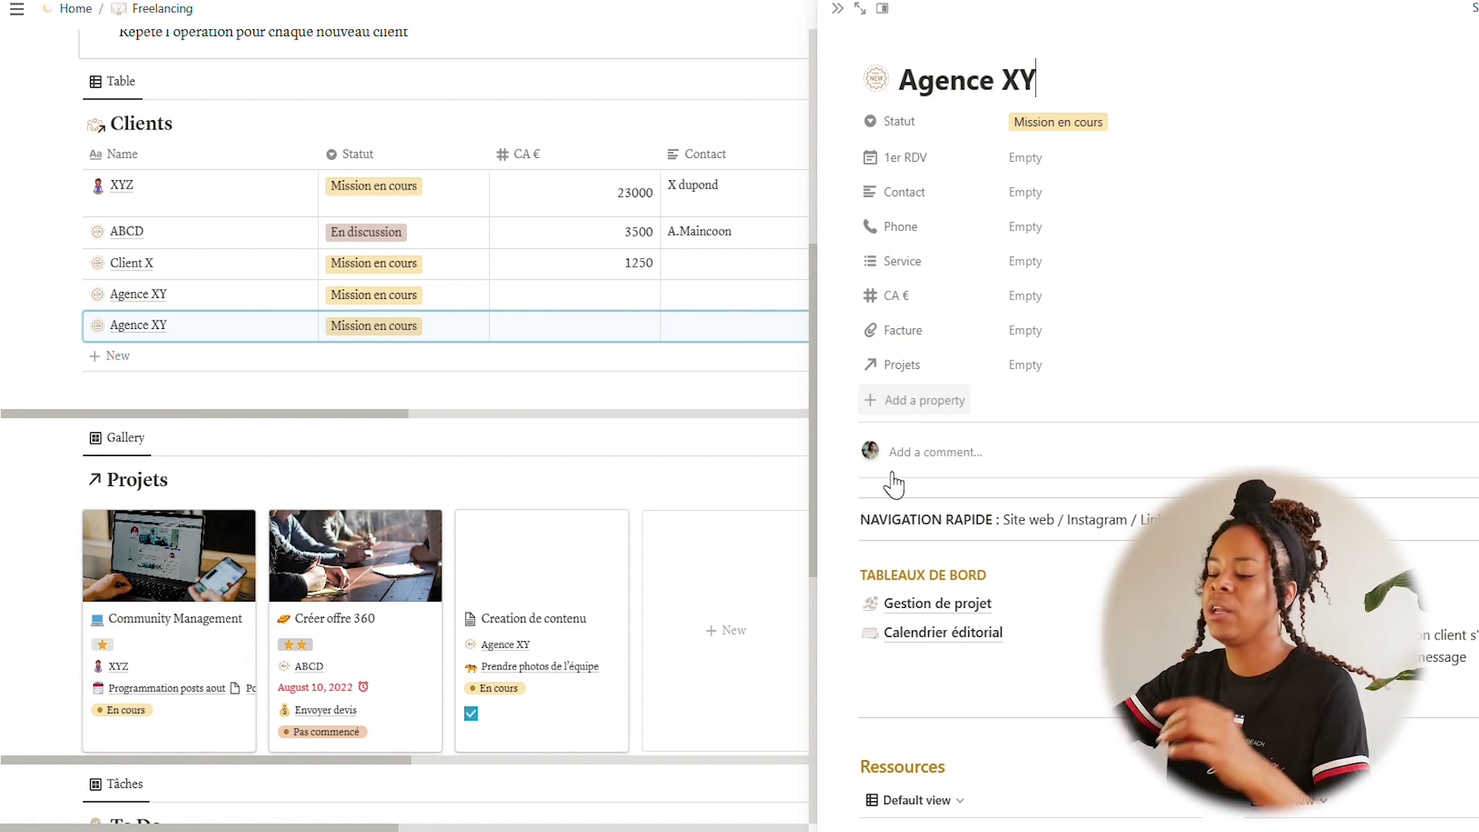
{"action": "left_click", "coordinate": [963, 633]}
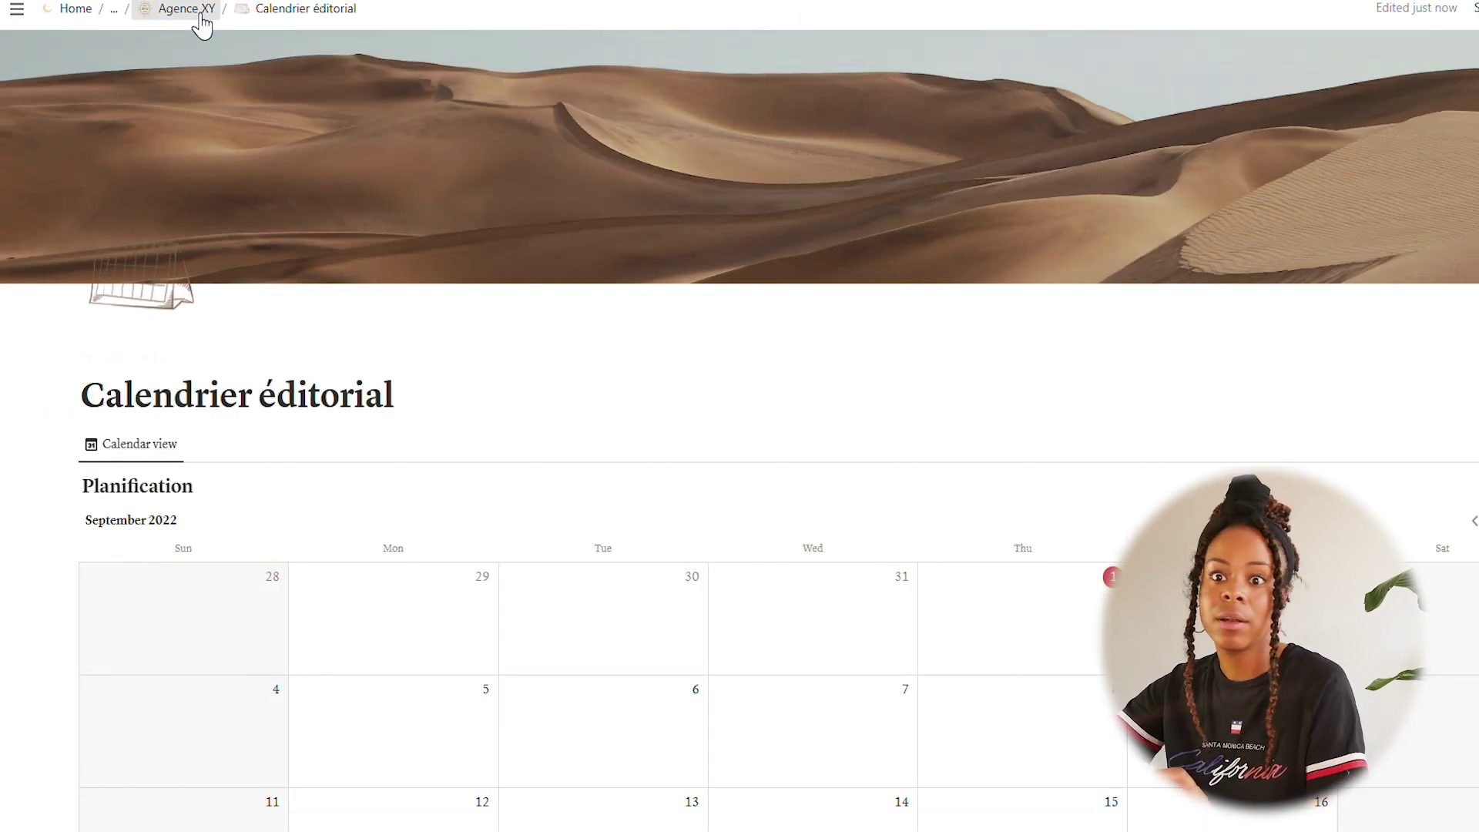
{"action": "left_click", "coordinate": [200, 15]}
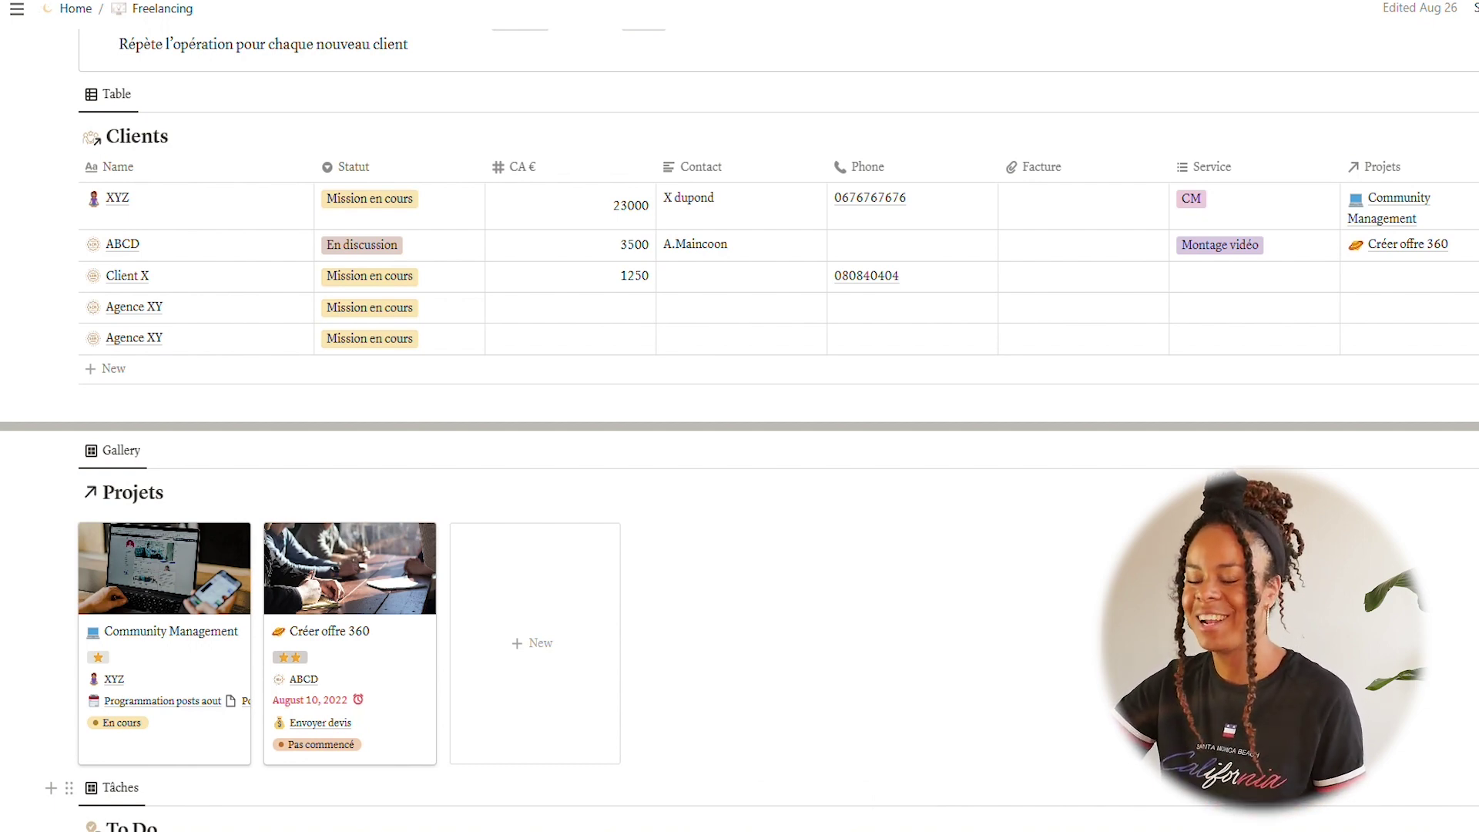
Create a new card in the Projets gallery and set its Commencé ? status to En cours
{"action": "scroll", "coordinate": [489, 633], "scroll_direction": "down", "scroll_amount": 2}
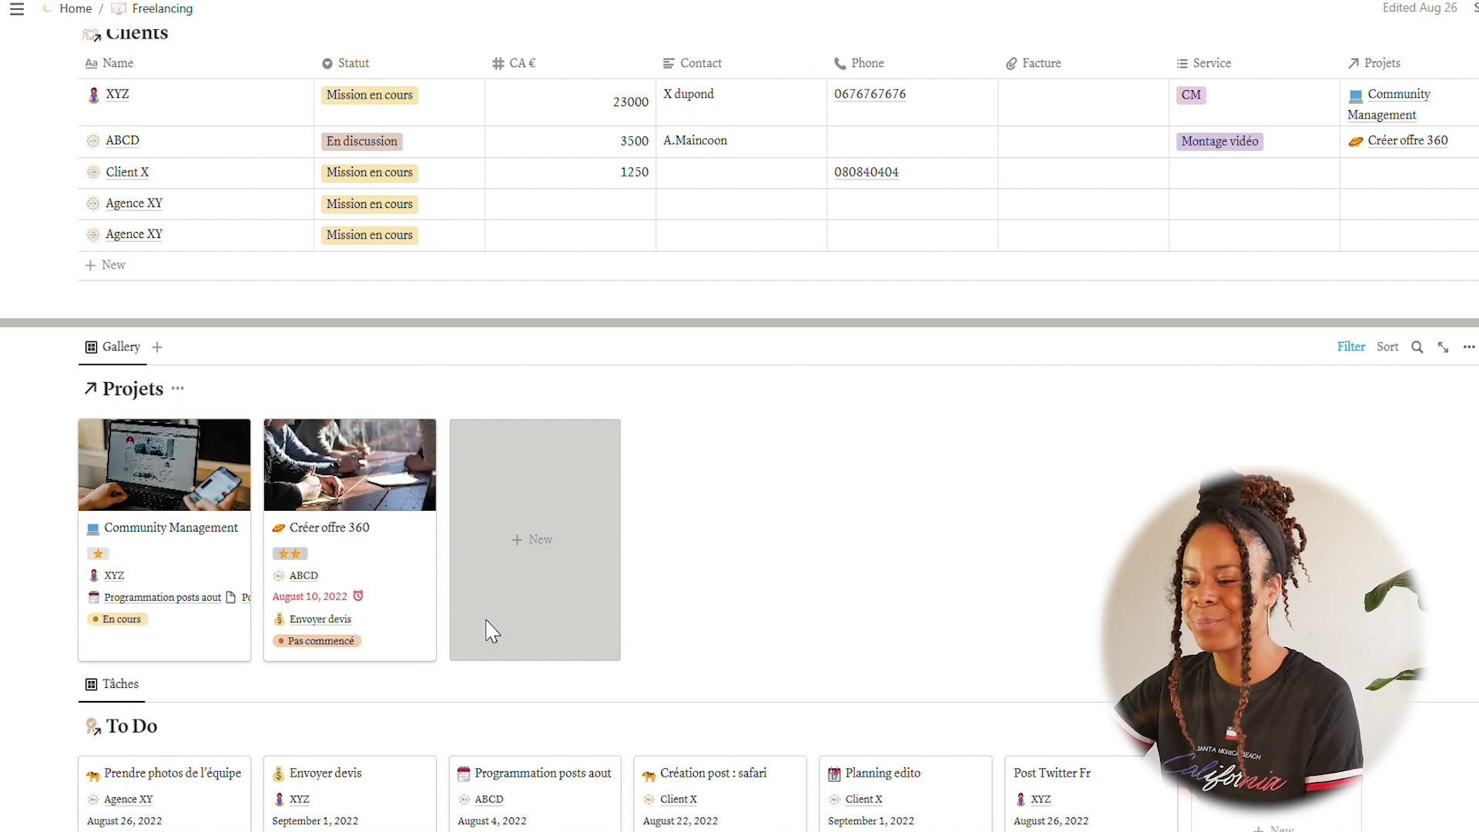
{"action": "left_click", "coordinate": [488, 627]}
{"action": "left_click", "coordinate": [590, 576]}
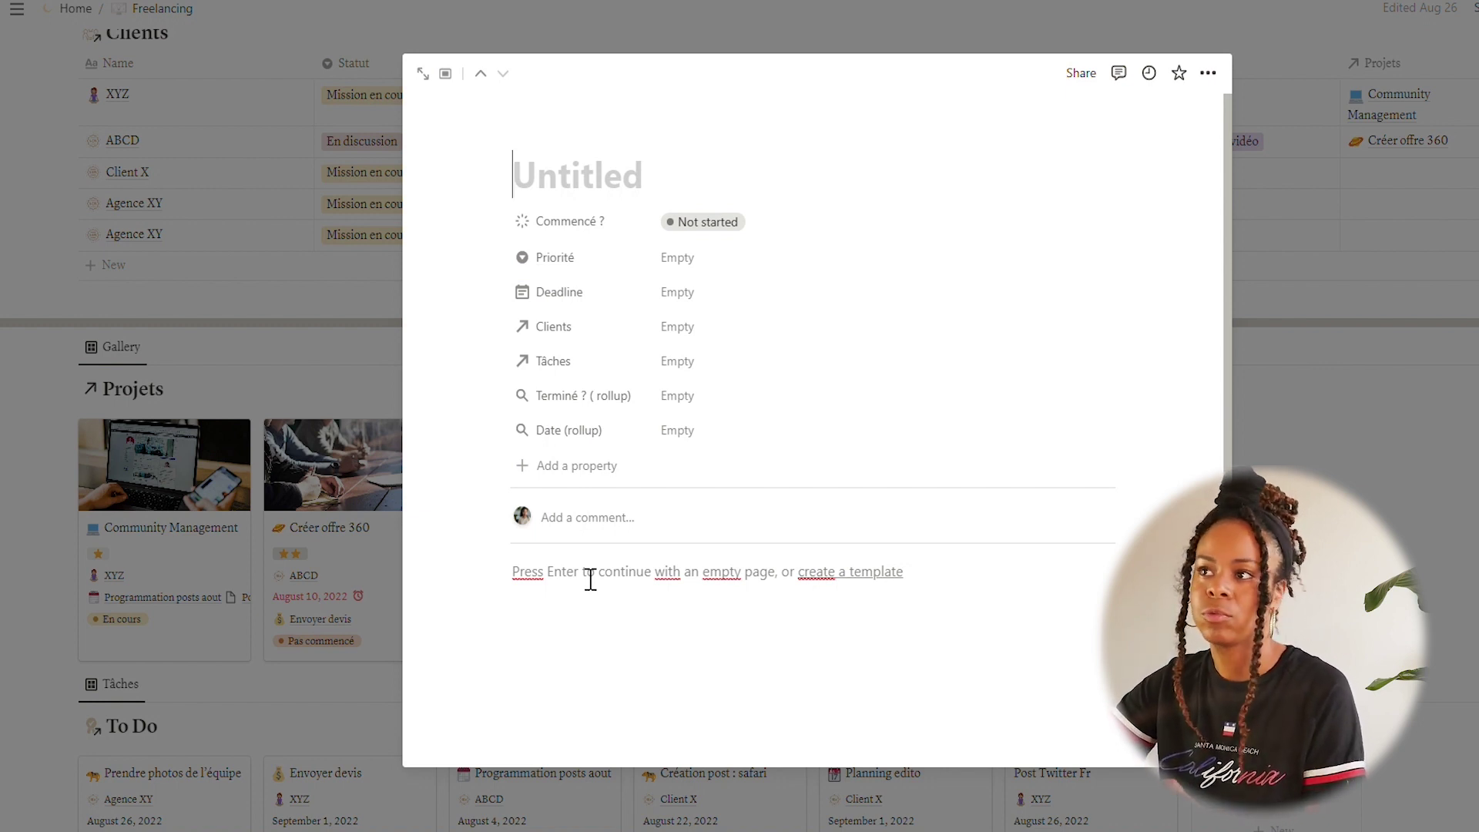
{"action": "left_click", "coordinate": [688, 239]}
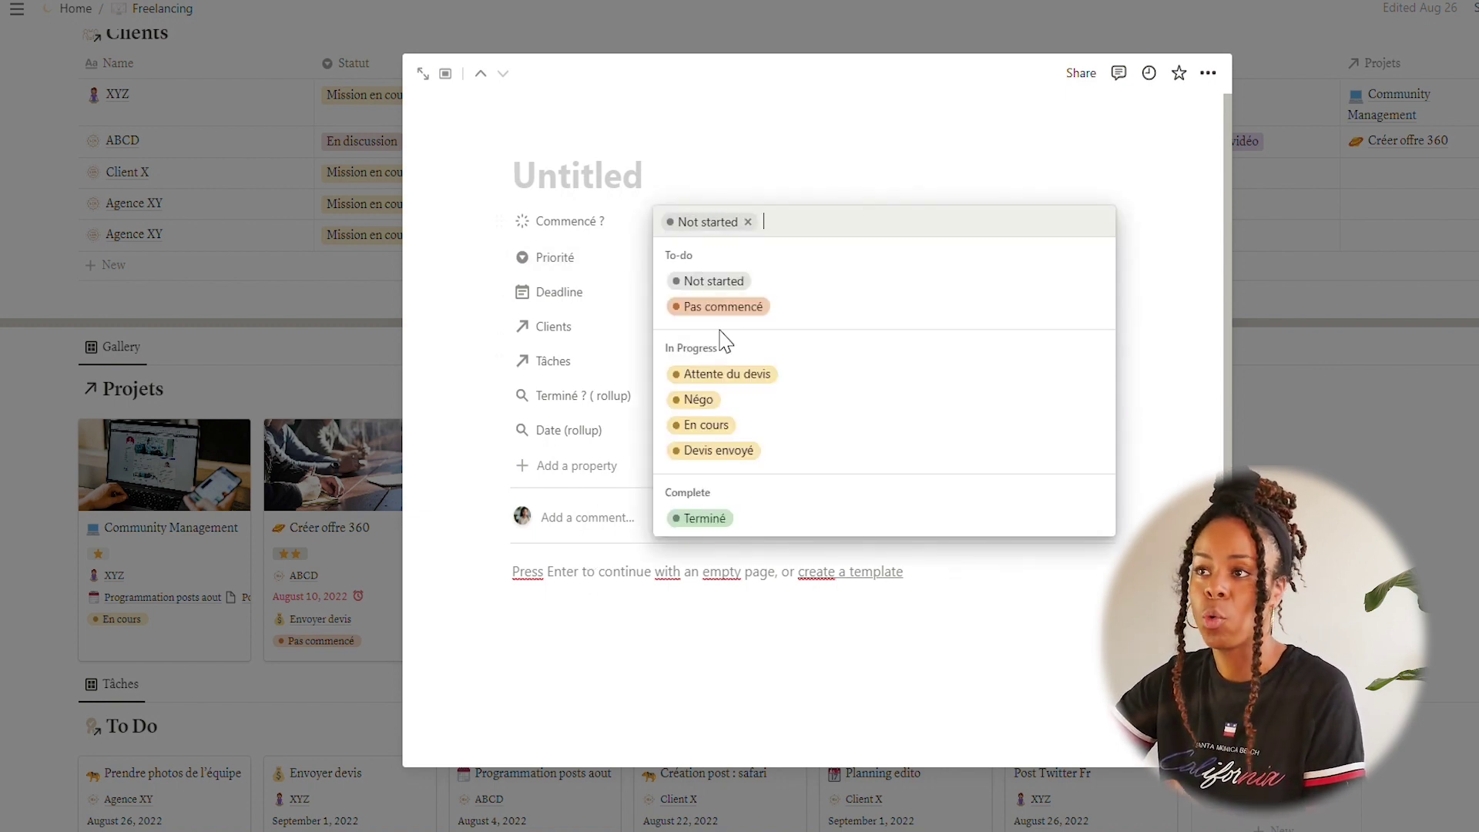
{"action": "left_click", "coordinate": [732, 424]}
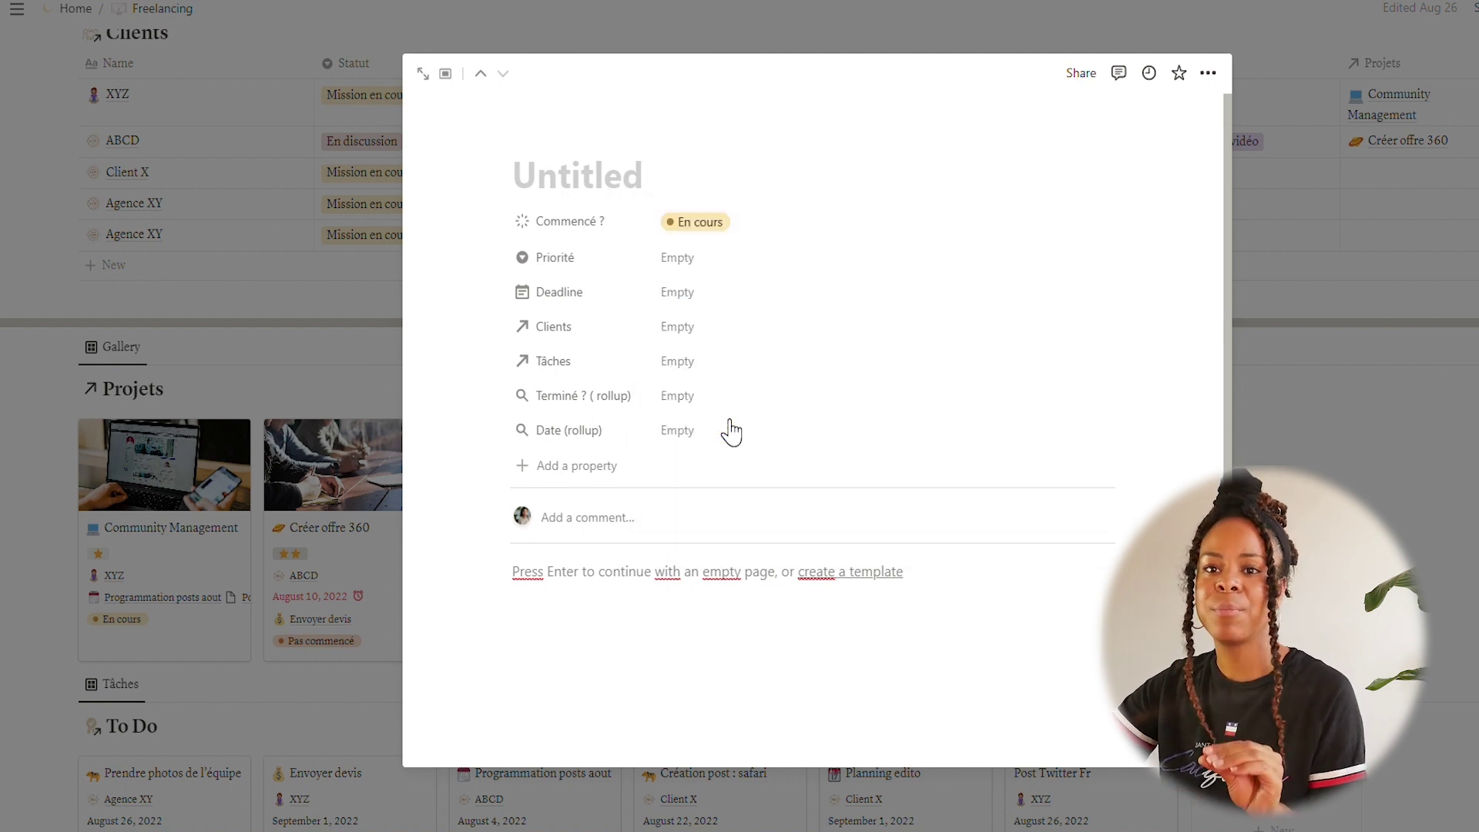
Link the new project to the client Agence XY
{"action": "left_click", "coordinate": [682, 331]}
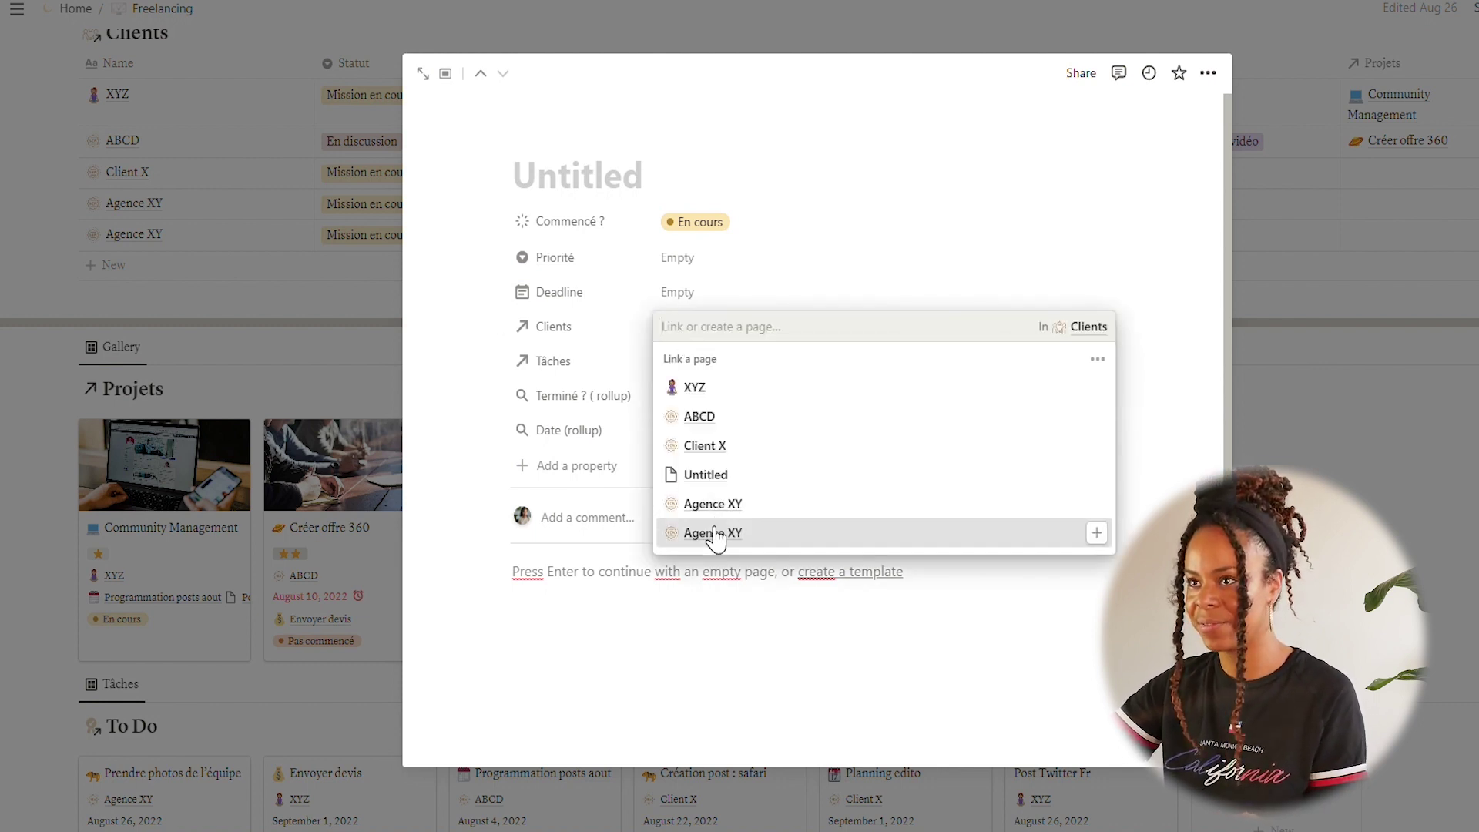
{"action": "left_click", "coordinate": [715, 537]}
{"action": "left_click", "coordinate": [627, 576]}
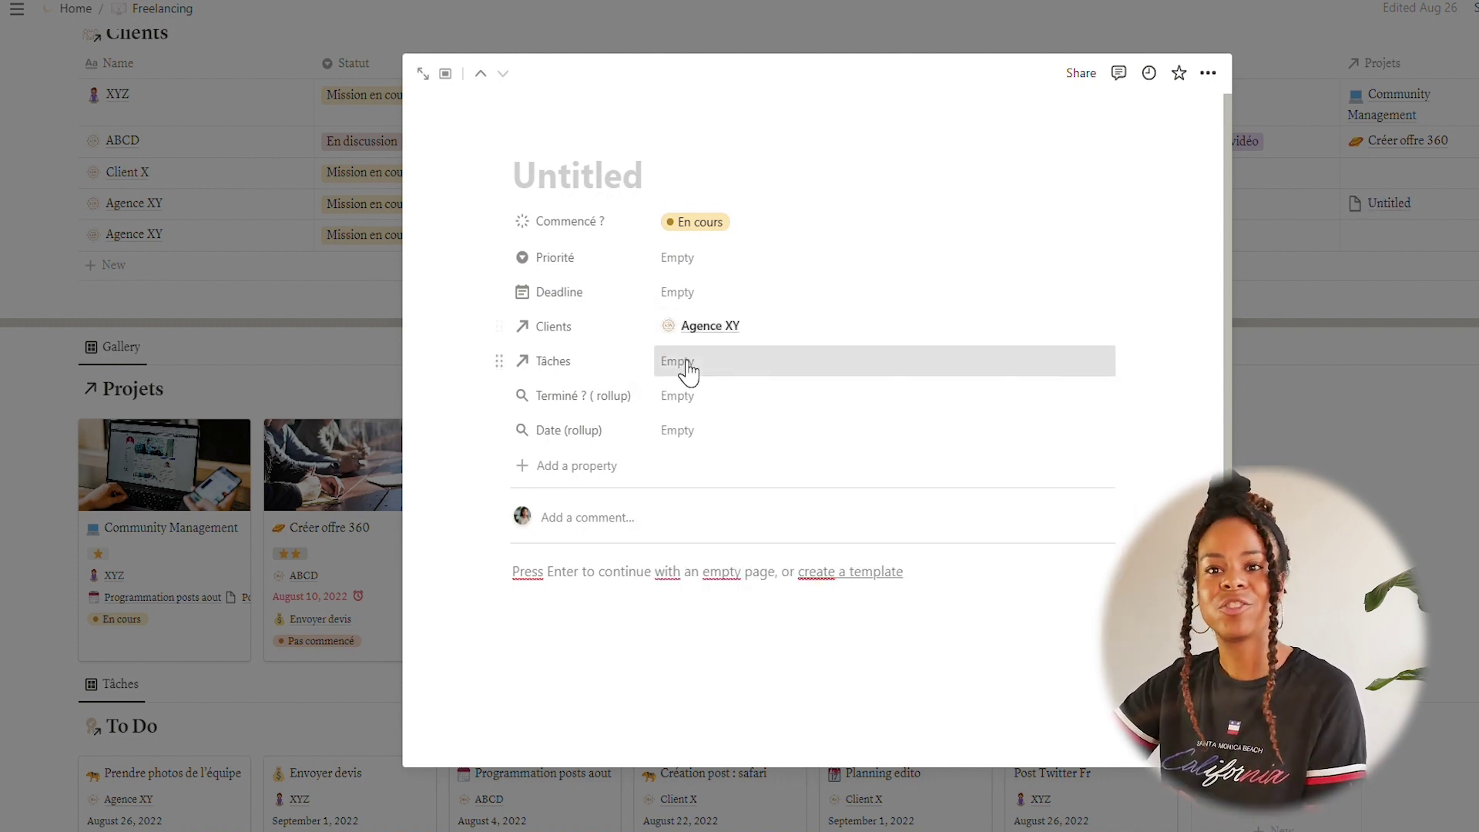
Write "Infos projets" in the project's body, title the project "Création de contenu" and close it
{"action": "left_click", "coordinate": [590, 576]}
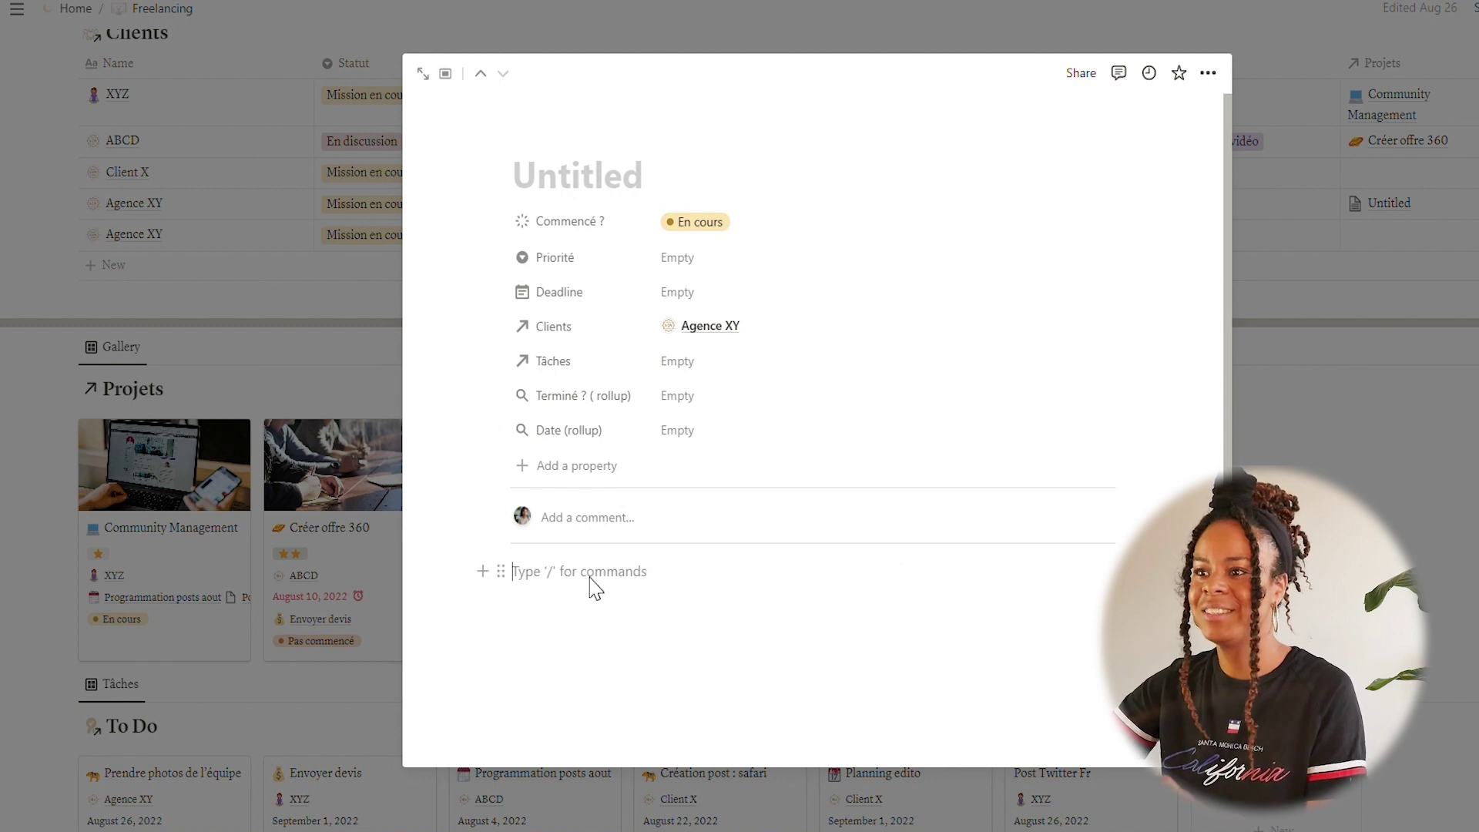
{"action": "type", "text": "Infos prof"}
{"action": "key", "text": "BackSpace"}
{"action": "type", "text": "jets"}
{"action": "left_click", "coordinate": [631, 188]}
{"action": "type", "text": "Créatio"}
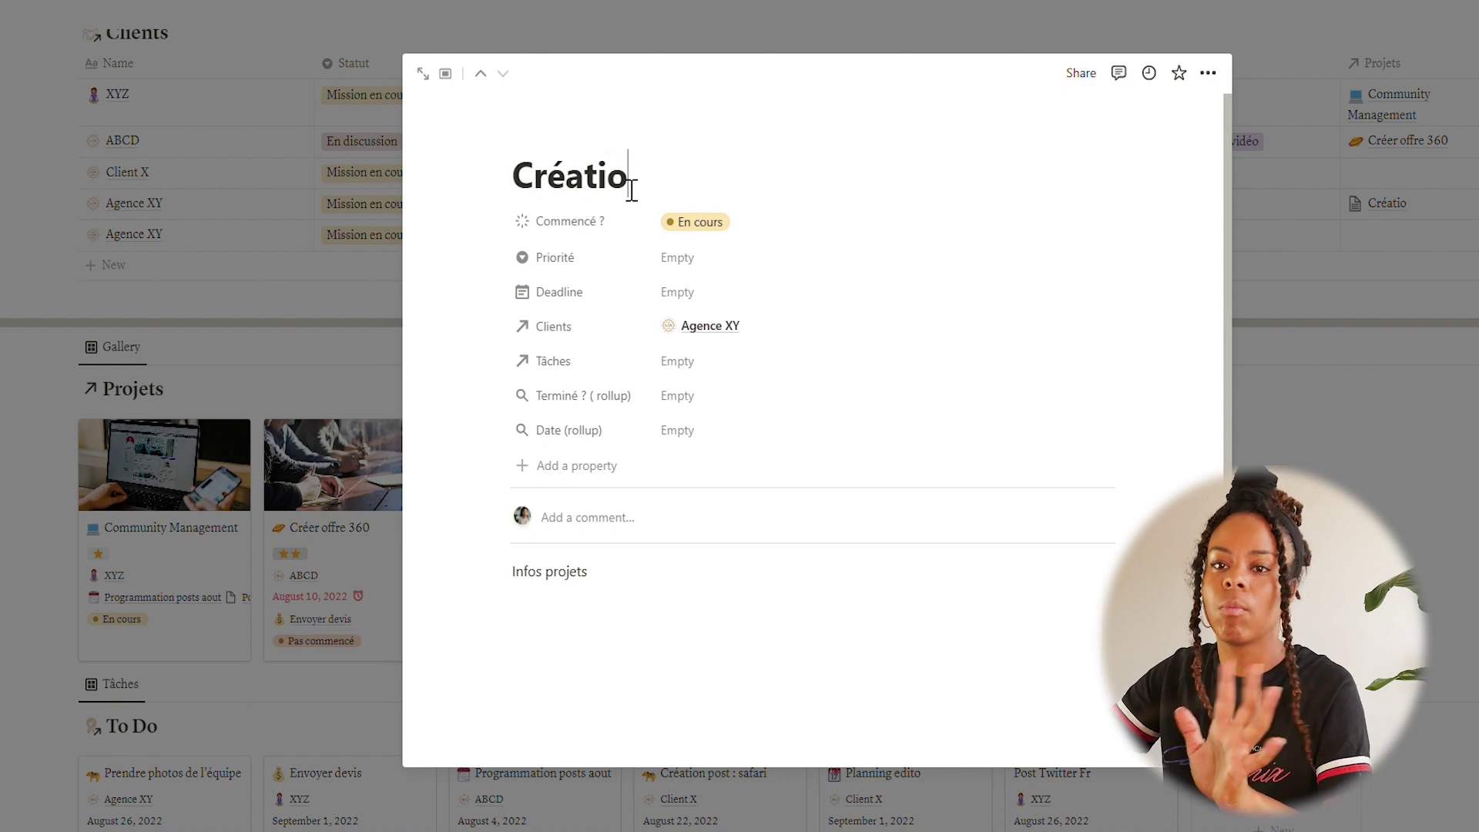
{"action": "type", "text": "n de contenu"}
{"action": "key", "text": "Escape"}
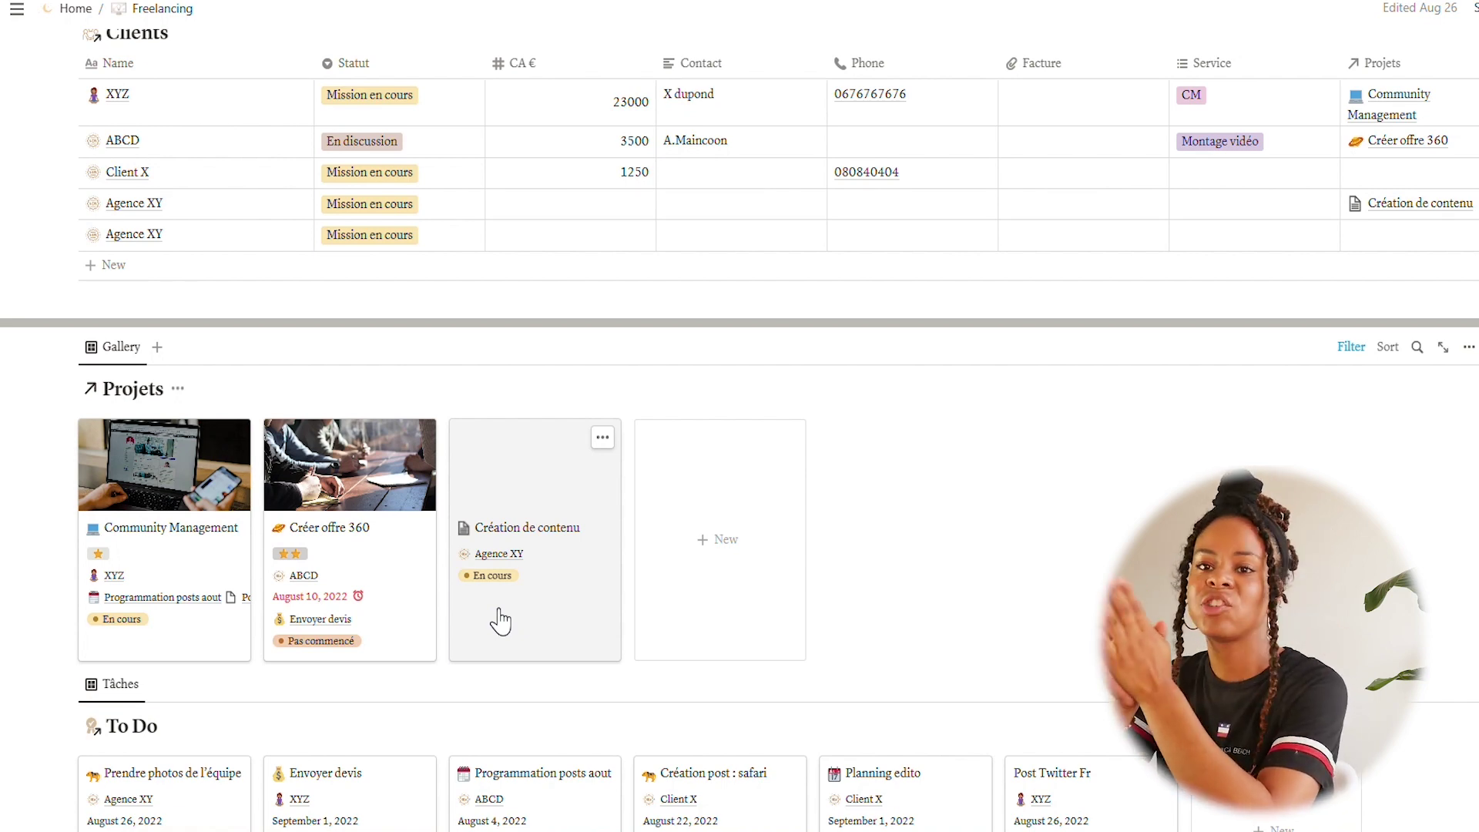
Create a new task in the To Do gallery and link it to the Création de contenu project
{"action": "scroll", "coordinate": [500, 621], "scroll_direction": "down", "scroll_amount": 3}
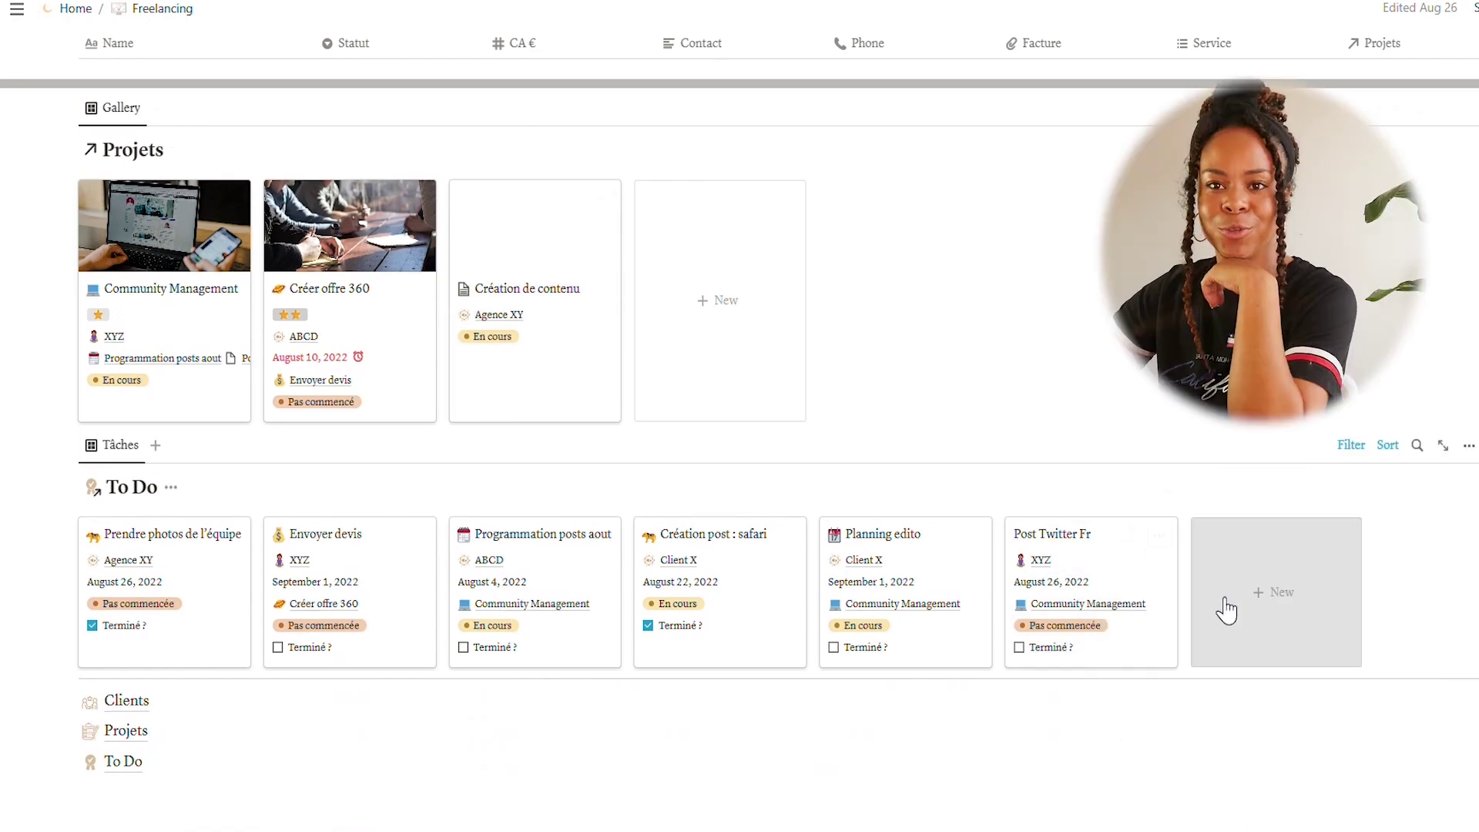
{"action": "left_click", "coordinate": [1224, 606]}
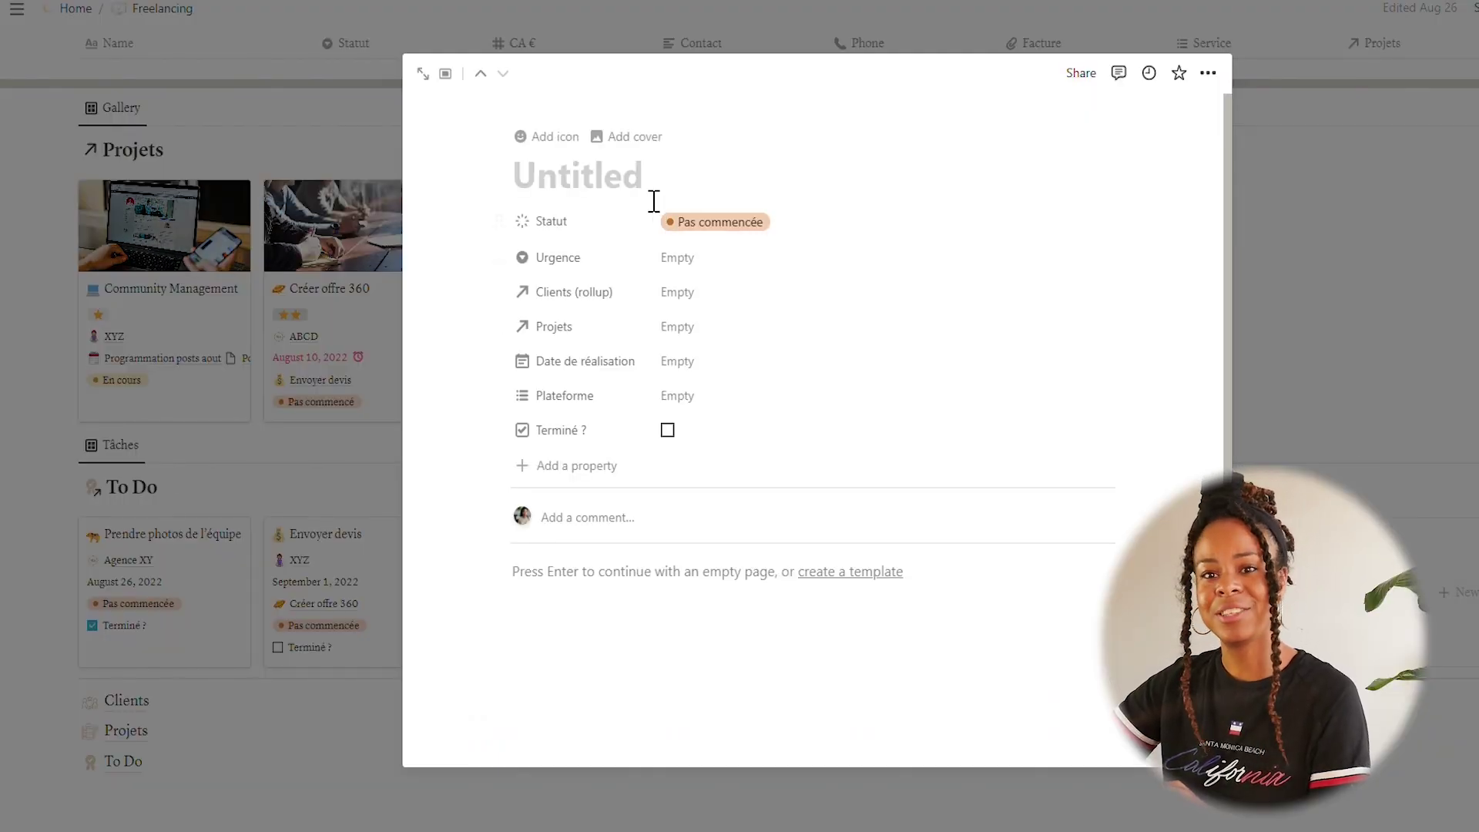
{"action": "left_click", "coordinate": [678, 327]}
{"action": "left_click", "coordinate": [727, 446]}
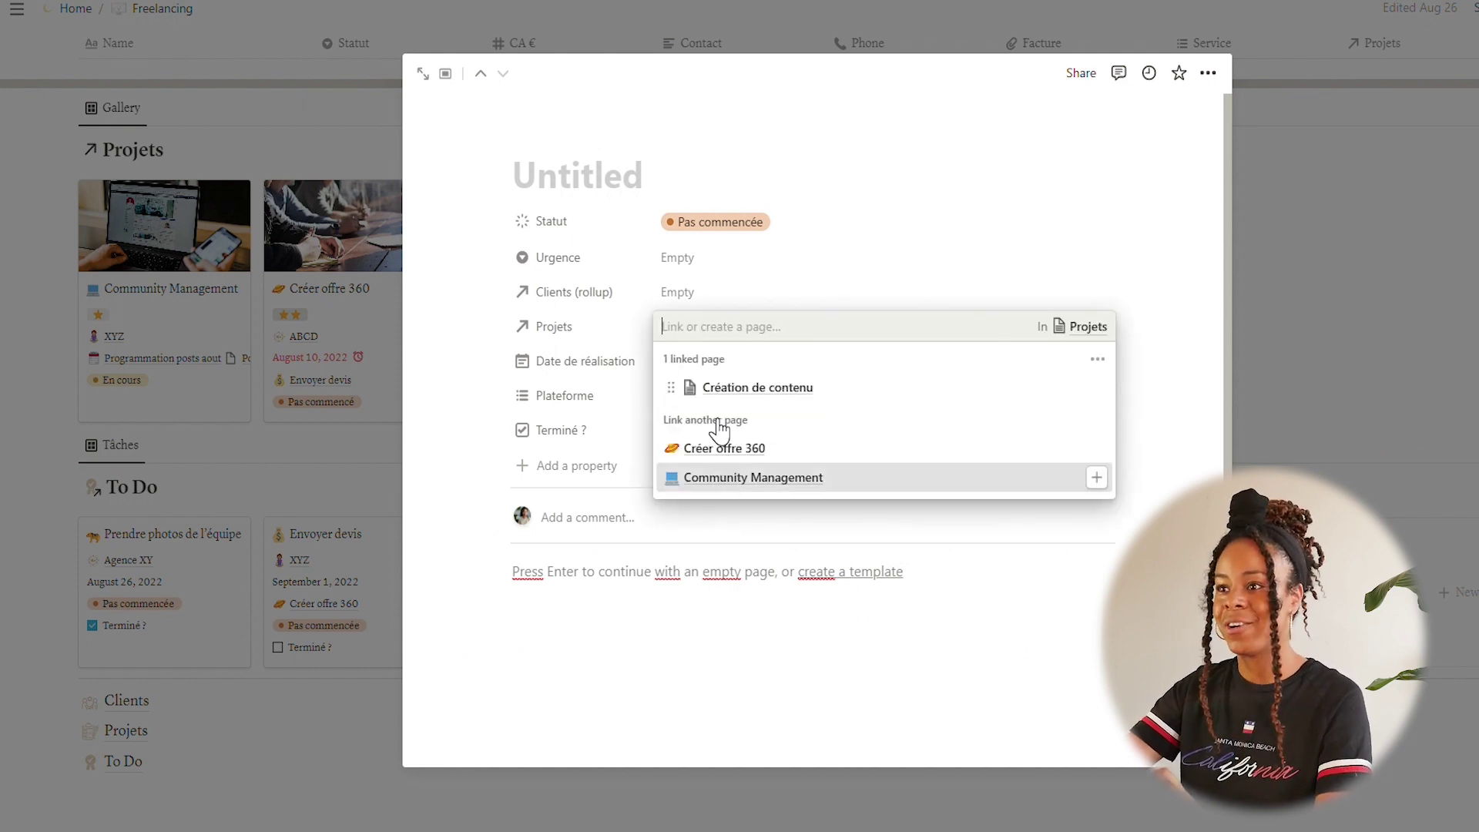
Link the new task to the client Agence XY and open its title for editing
{"action": "left_click", "coordinate": [695, 298]}
{"action": "left_click", "coordinate": [699, 302]}
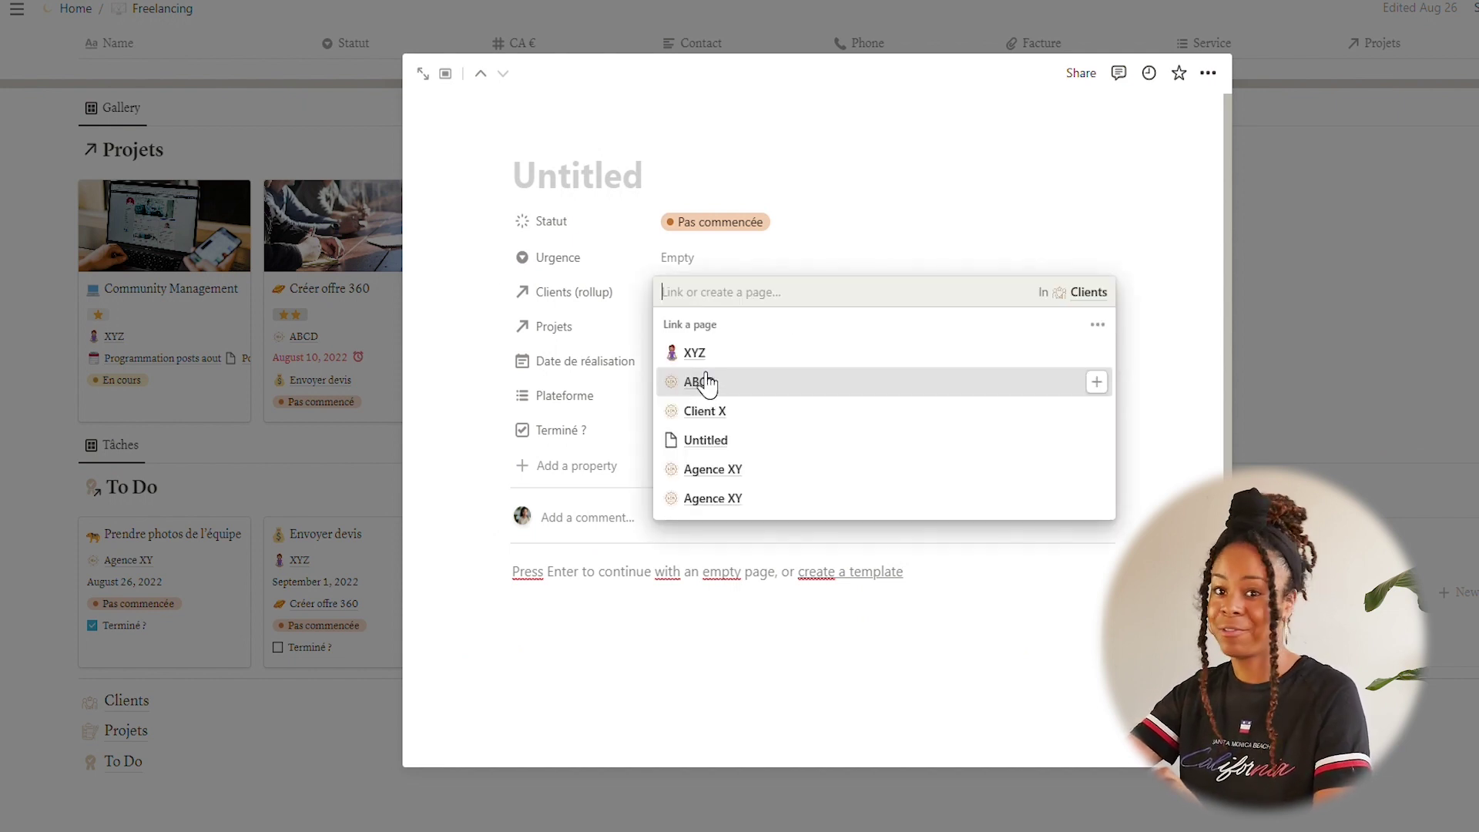
{"action": "left_click", "coordinate": [706, 499]}
{"action": "left_click", "coordinate": [621, 190]}
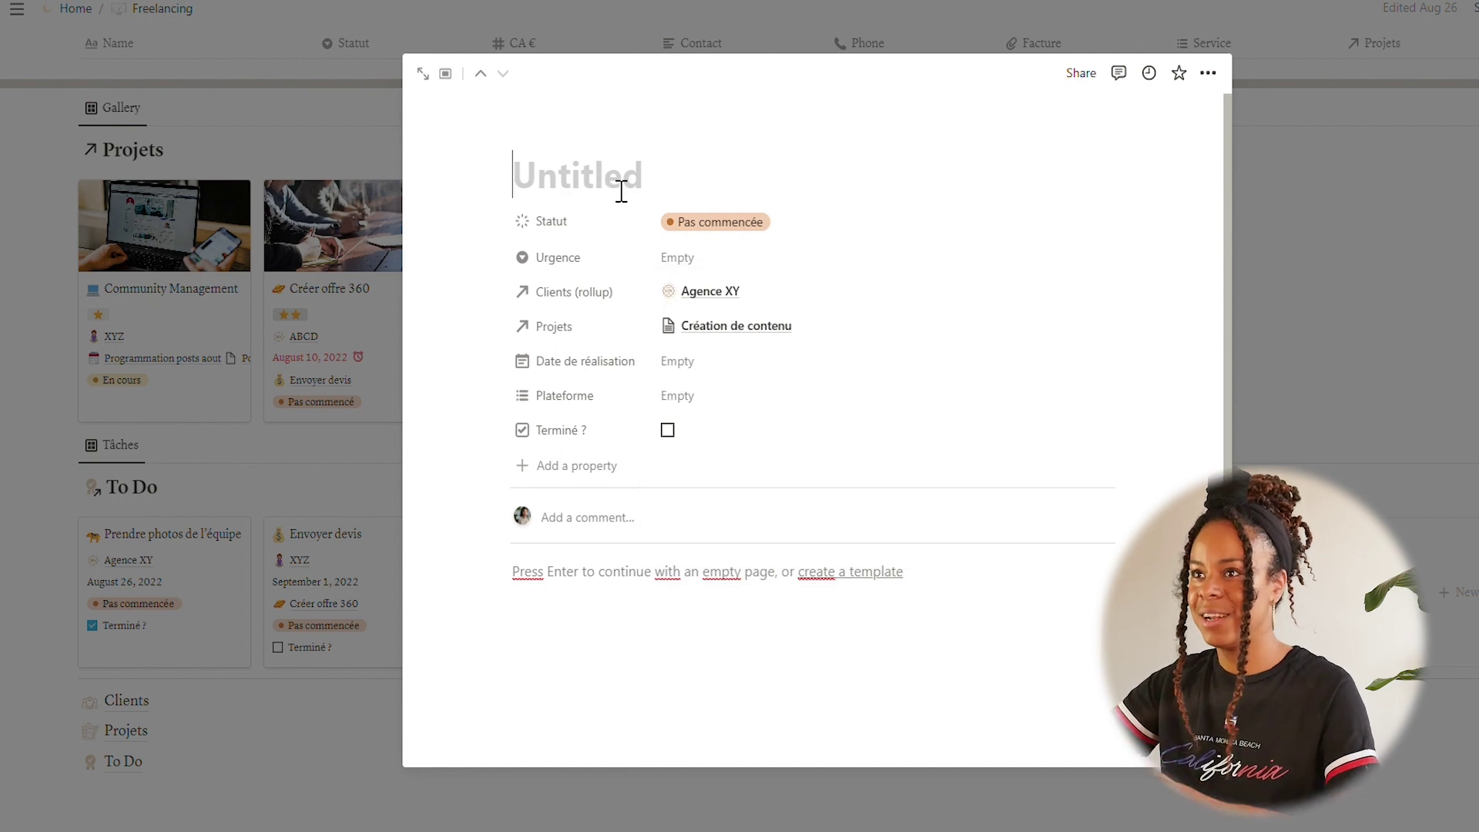
Title the new task "Prendre photo de l’équipe" and set its Urgence to three stars
{"action": "type", "text": "Prendre "}
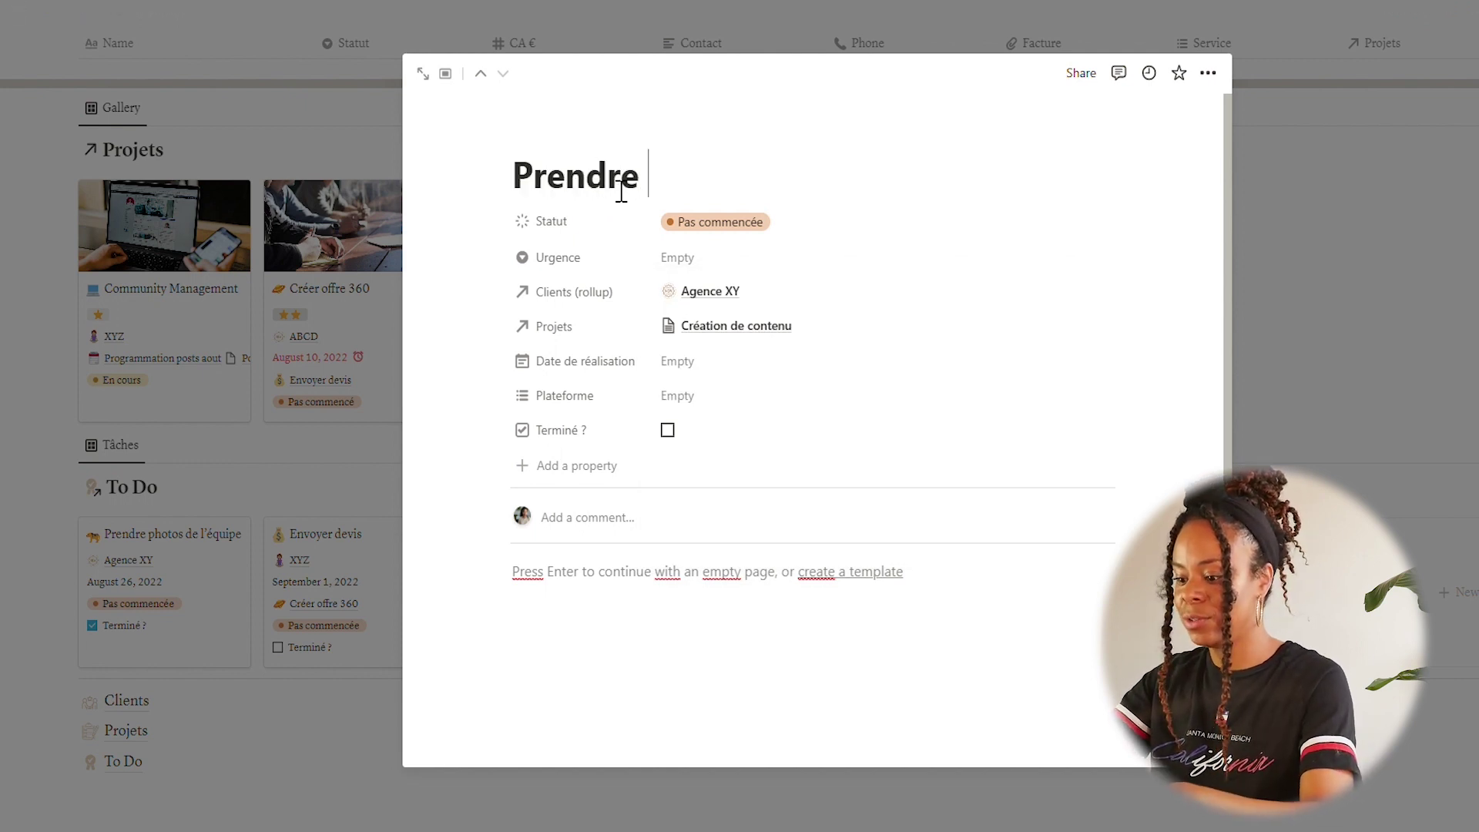
{"action": "type", "text": "photo de l’"}
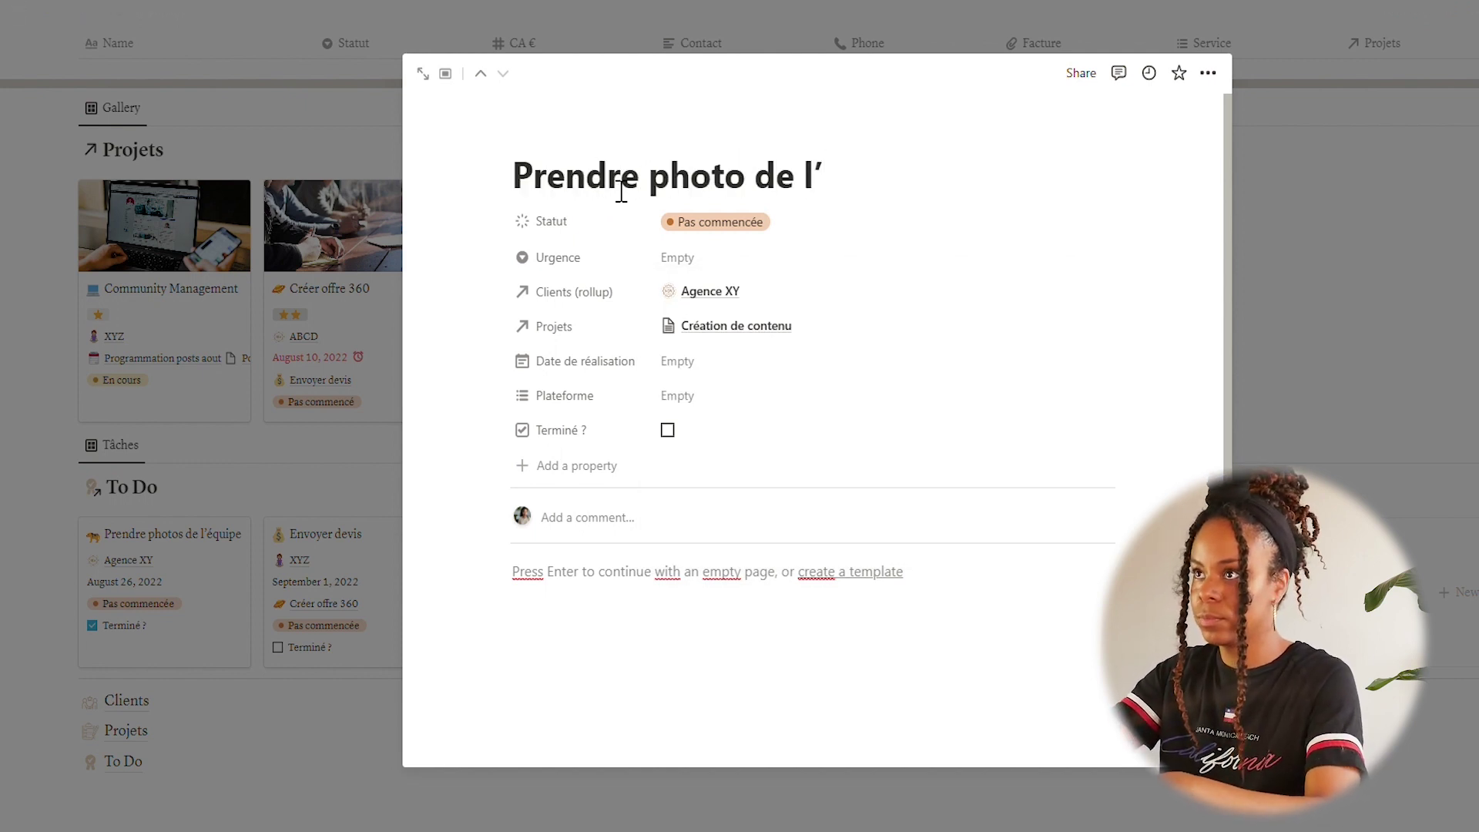
{"action": "type", "text": "équipe"}
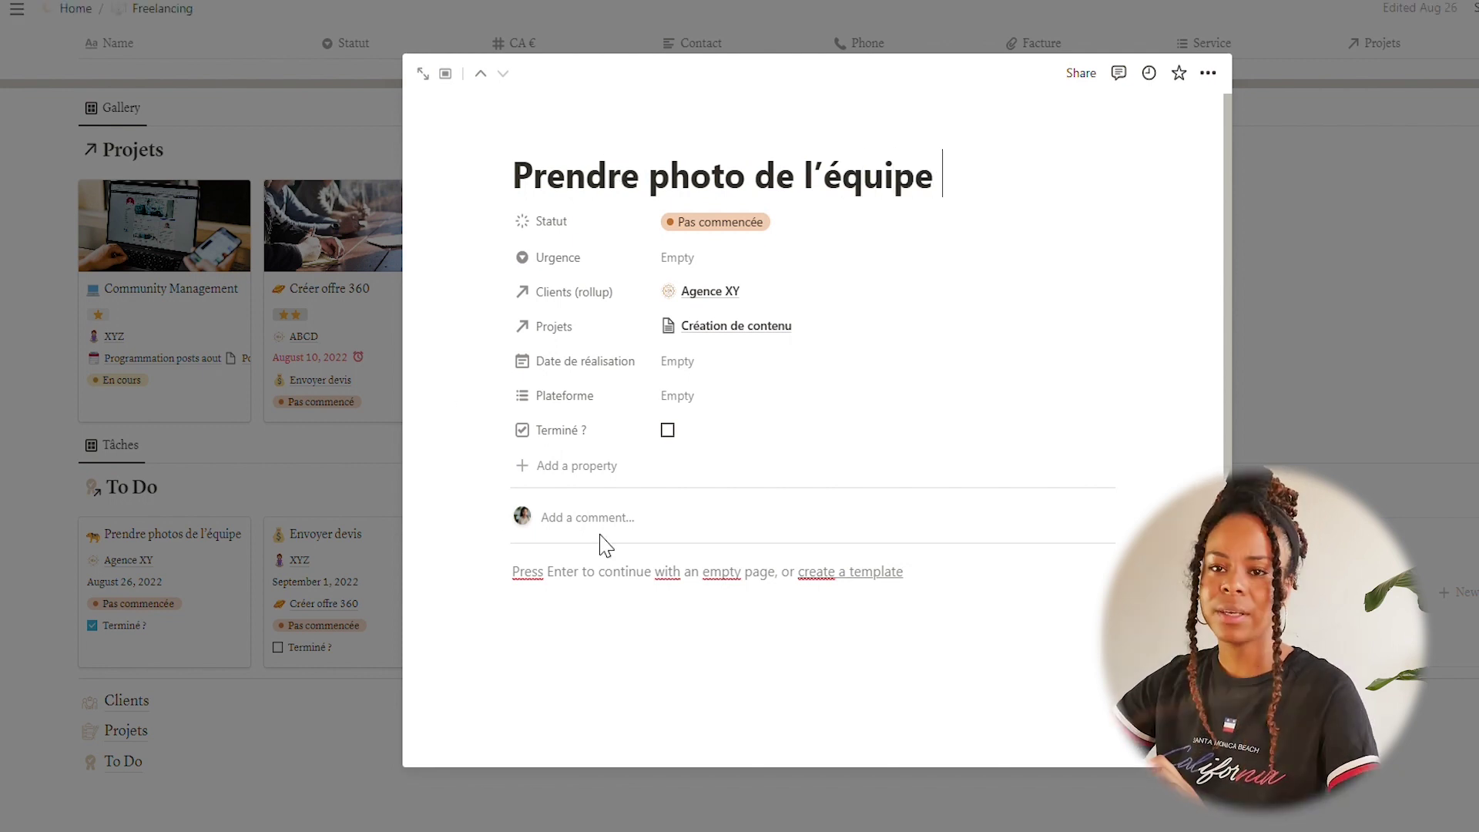
{"action": "left_click", "coordinate": [686, 263]}
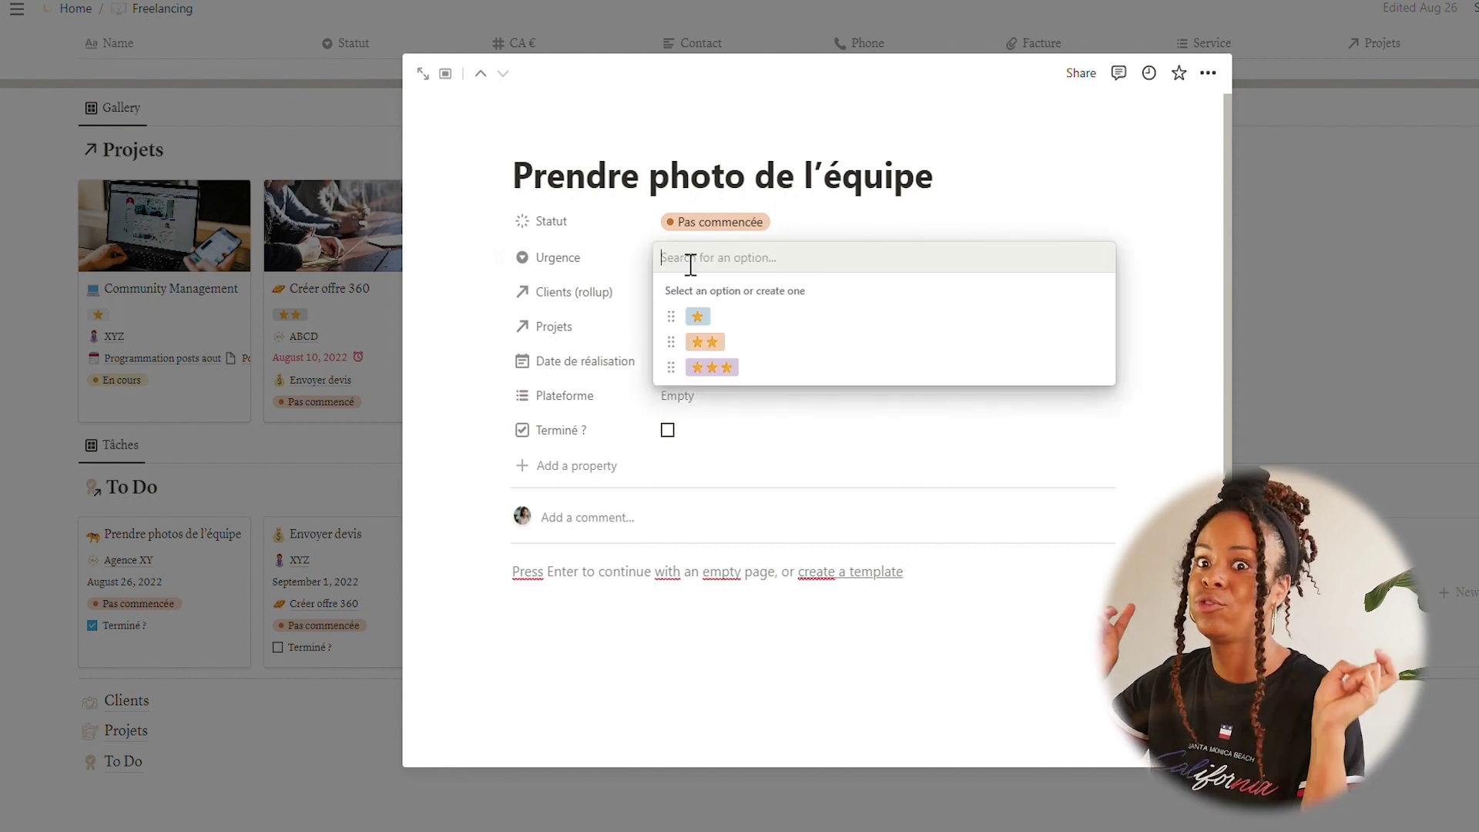
{"action": "left_click", "coordinate": [732, 369]}
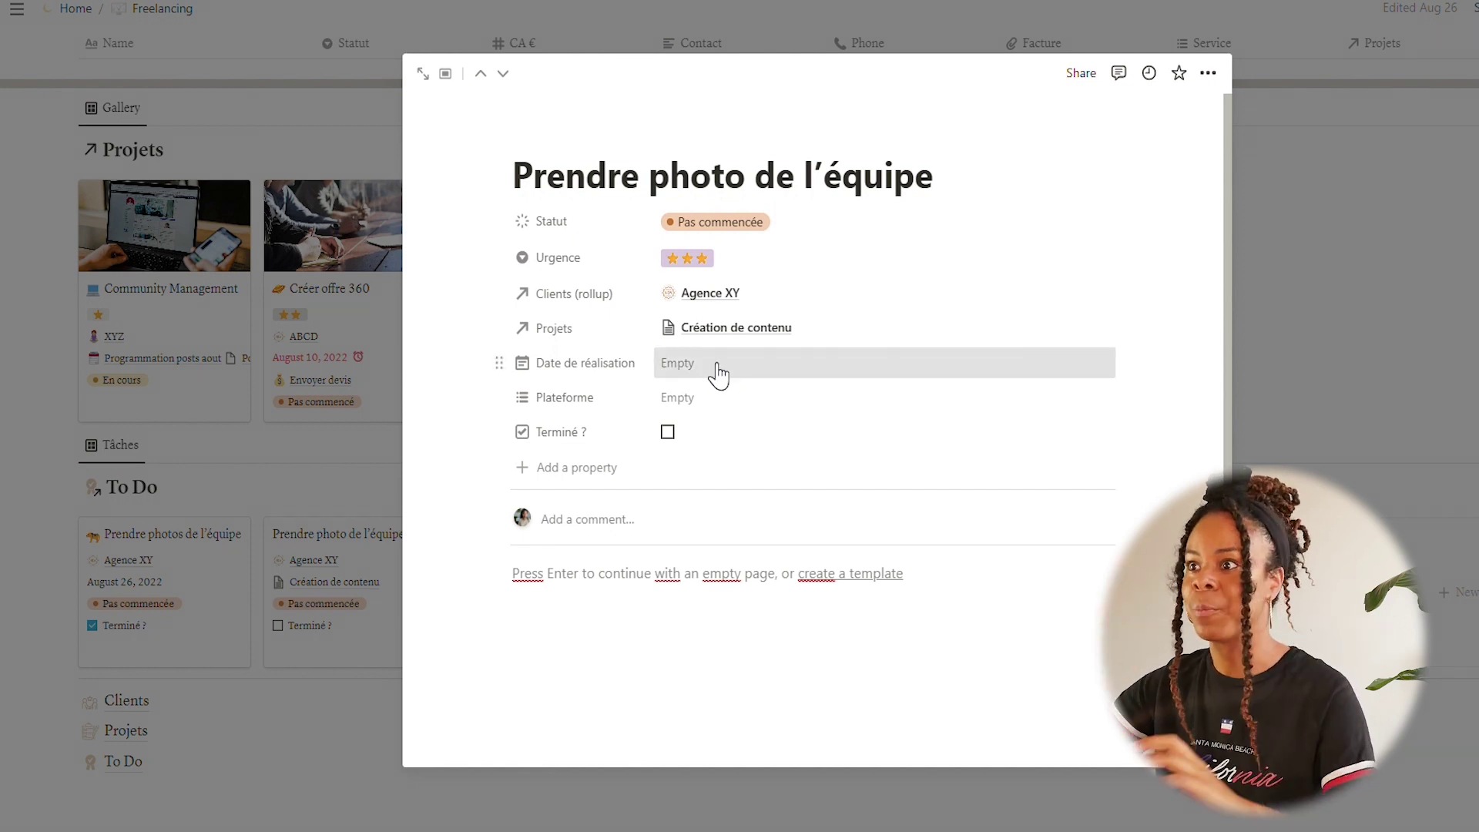
Set the task's Date de réalisation to August 26, 2022 and close the date picker
{"action": "left_click", "coordinate": [719, 375]}
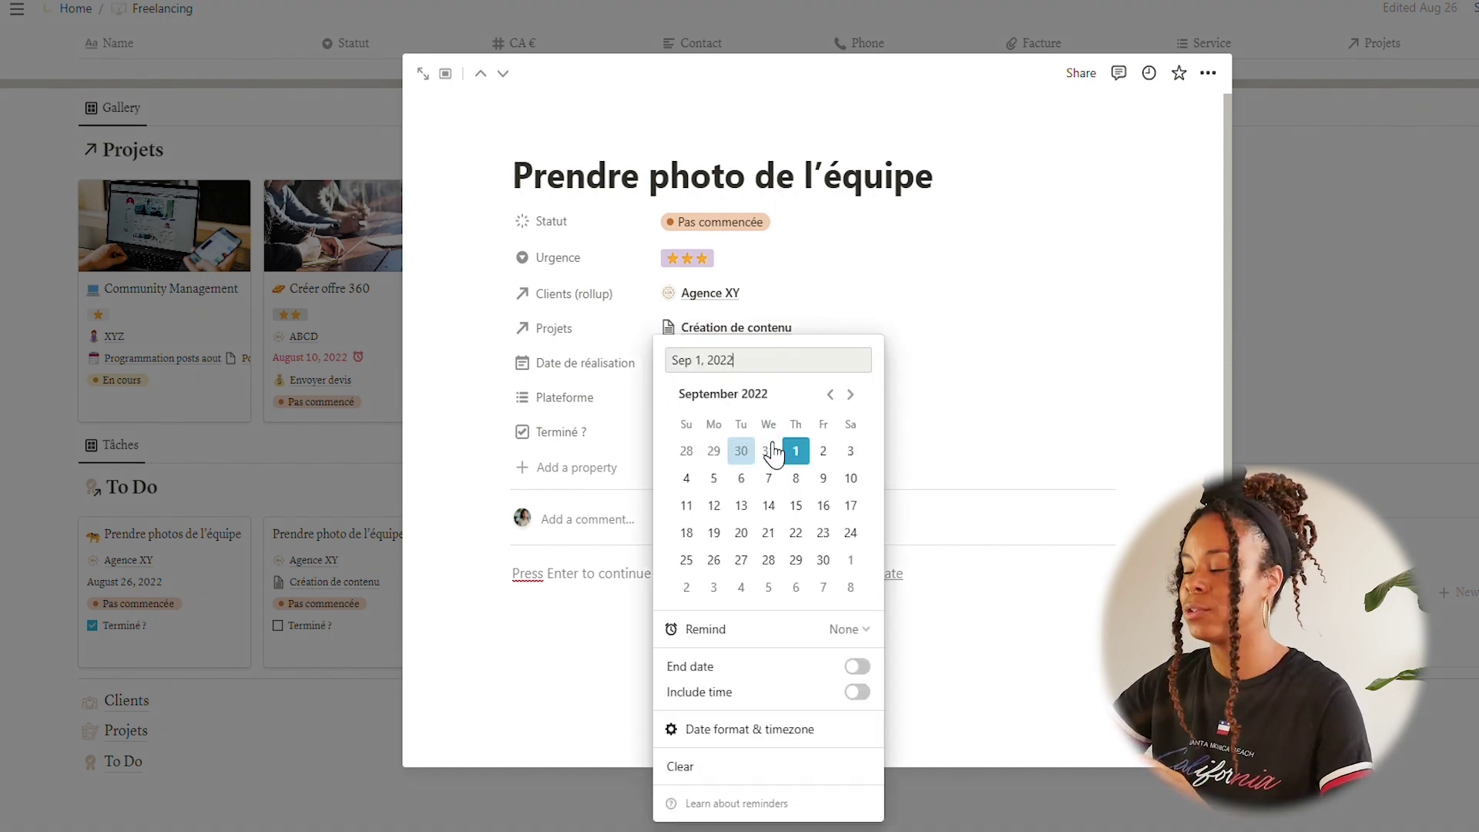
{"action": "left_click", "coordinate": [831, 394]}
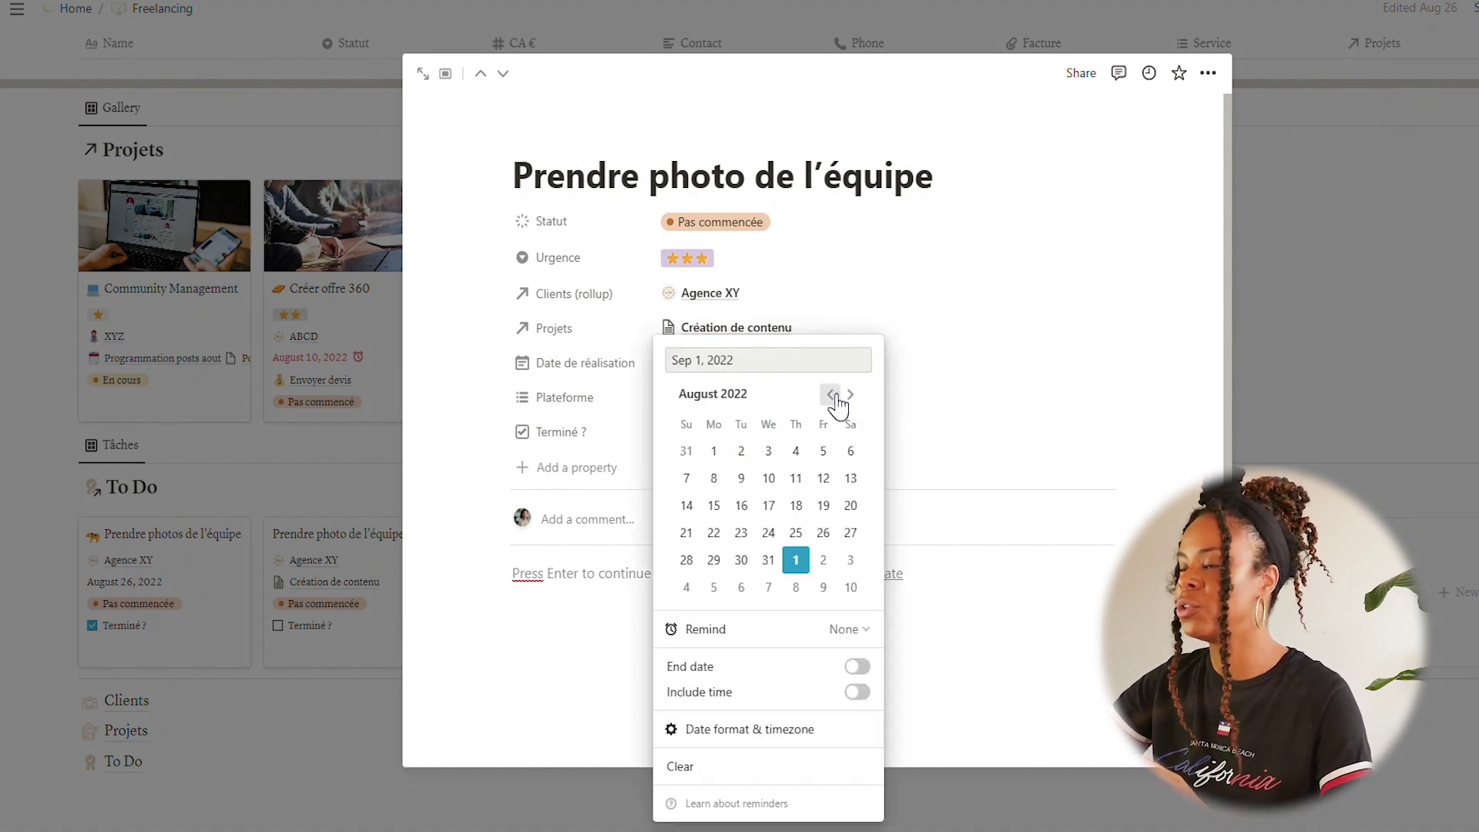
{"action": "left_click", "coordinate": [830, 535]}
{"action": "left_click", "coordinate": [633, 625]}
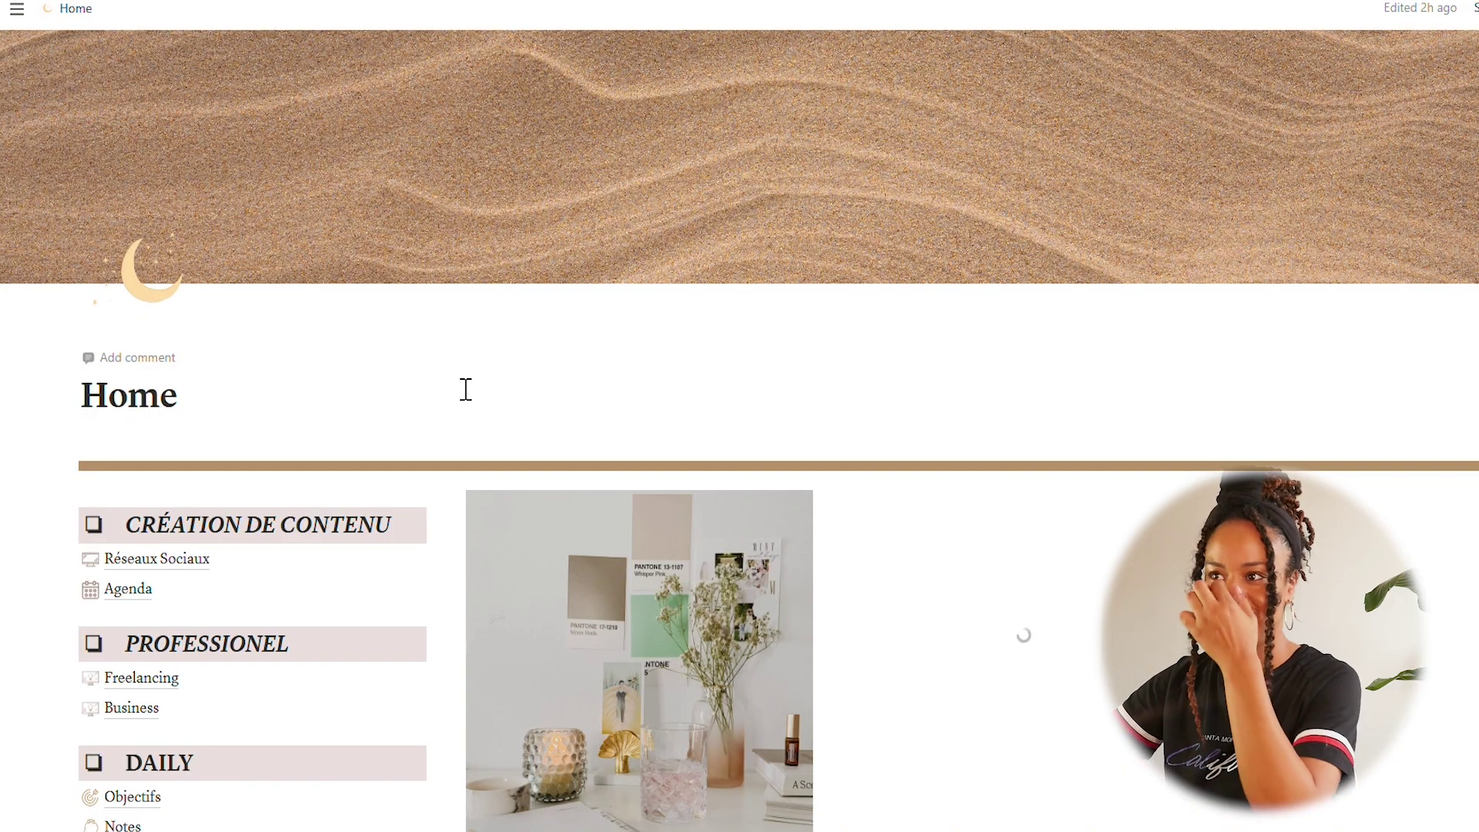
Check the freelance tasks in the To do du jour section of Home and open the Freelancing page
{"action": "scroll", "coordinate": [466, 389], "scroll_direction": "down", "scroll_amount": 10}
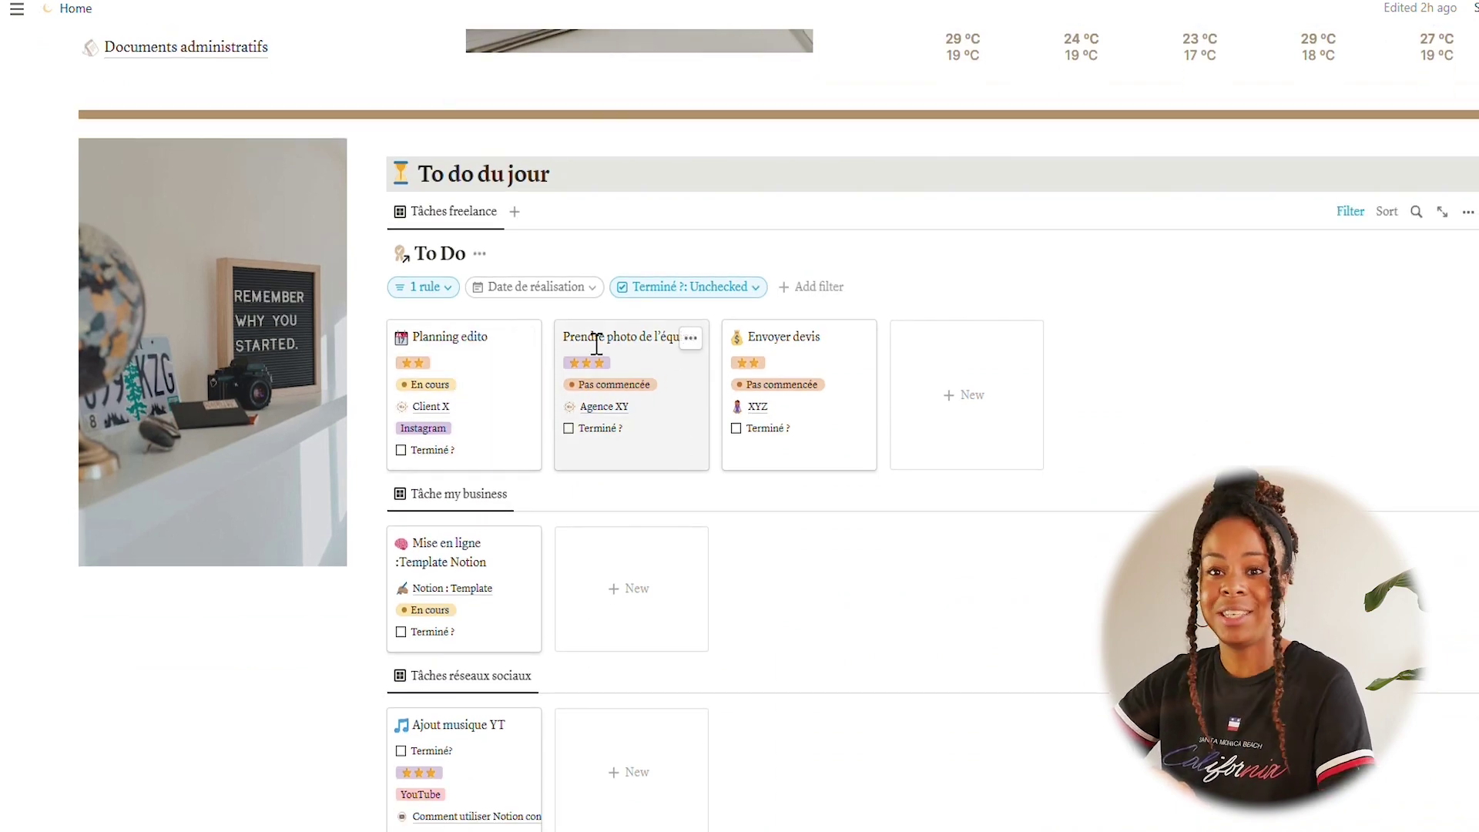
{"action": "scroll", "coordinate": [604, 422], "scroll_direction": "up", "scroll_amount": 8}
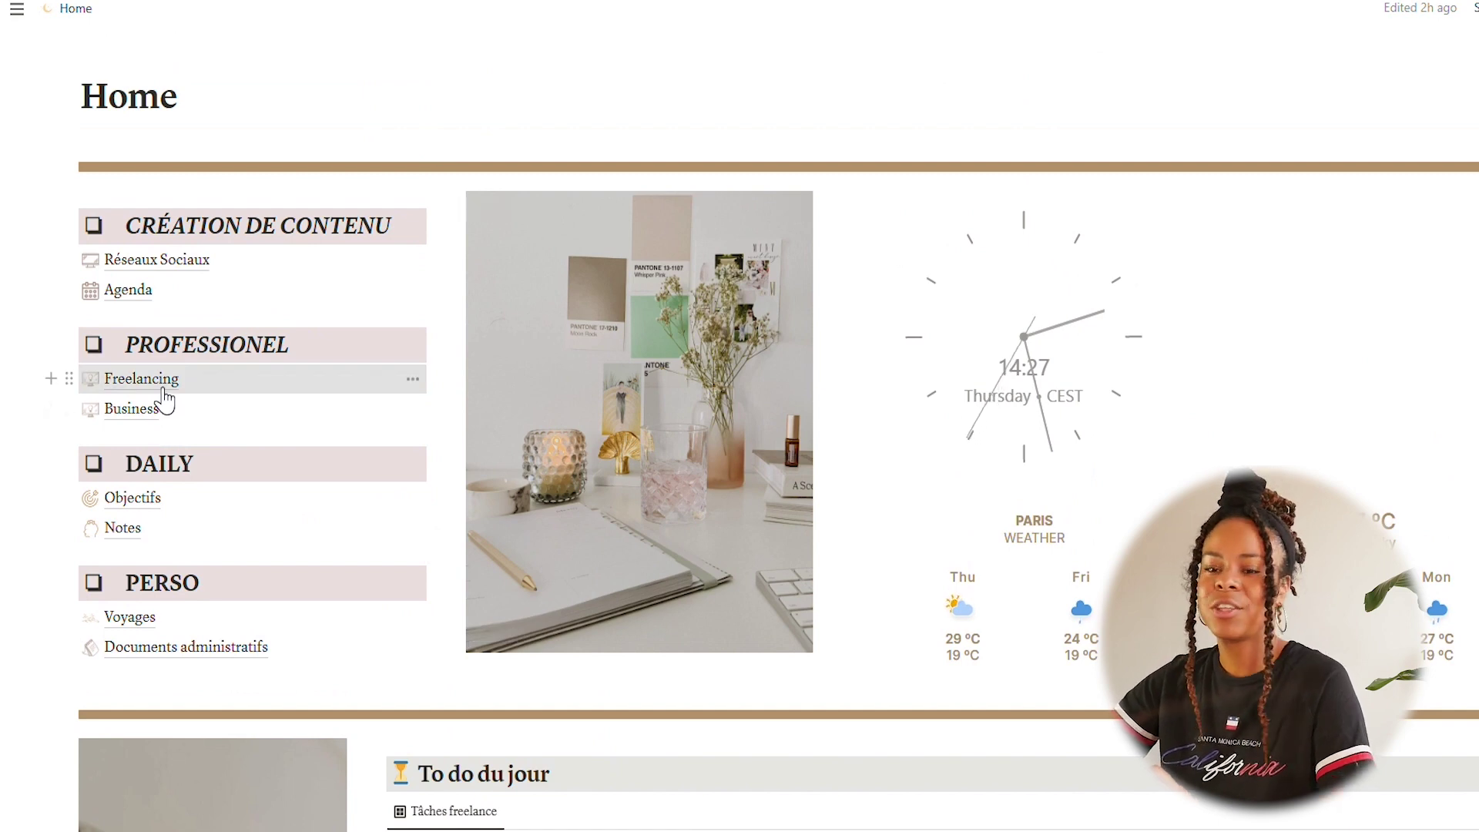
{"action": "left_click", "coordinate": [142, 379]}
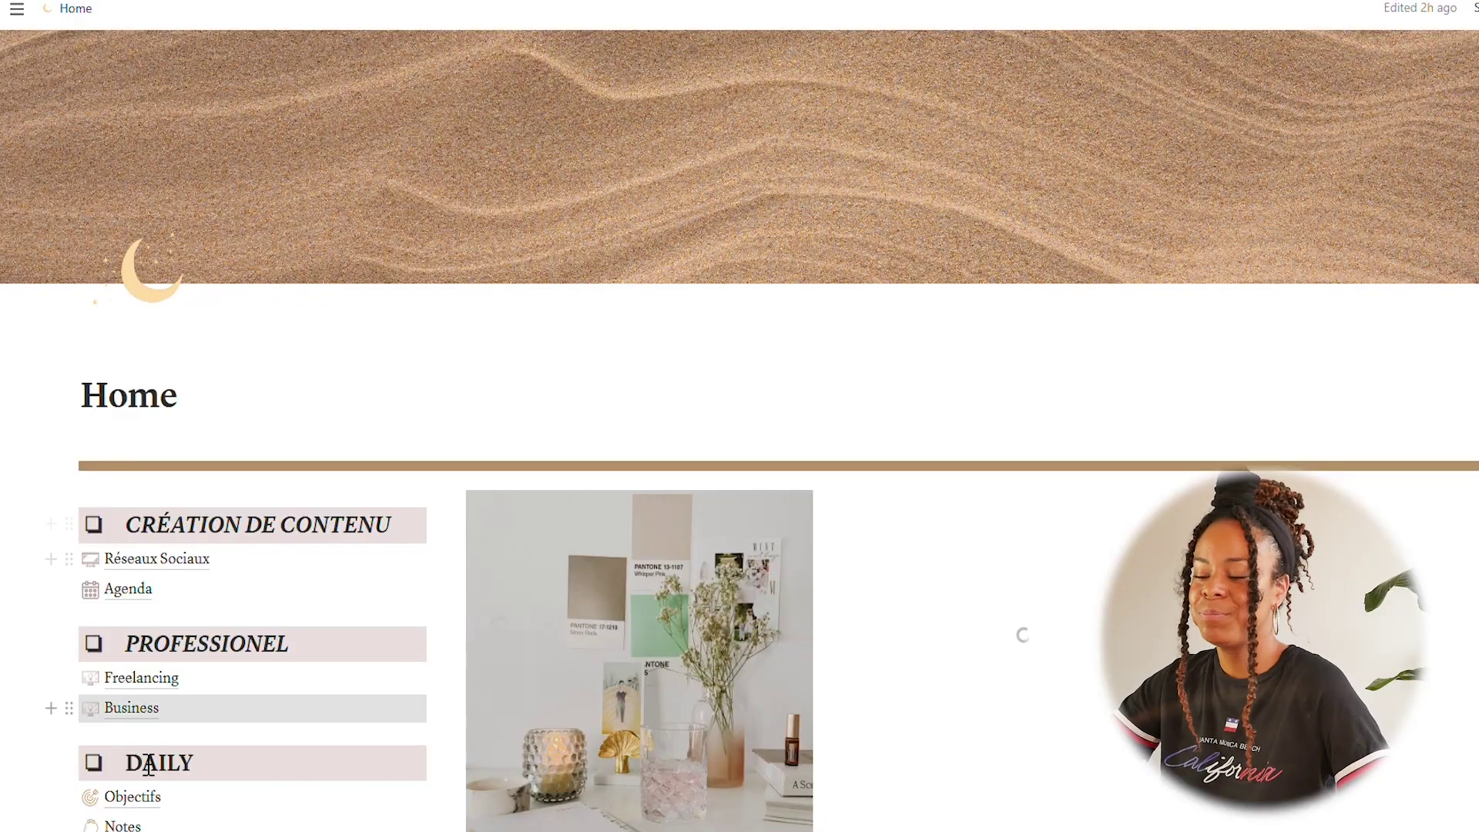
View the Business, Objectifs and Notes pages one after another, returning to Home each time
{"action": "left_click", "coordinate": [131, 708]}
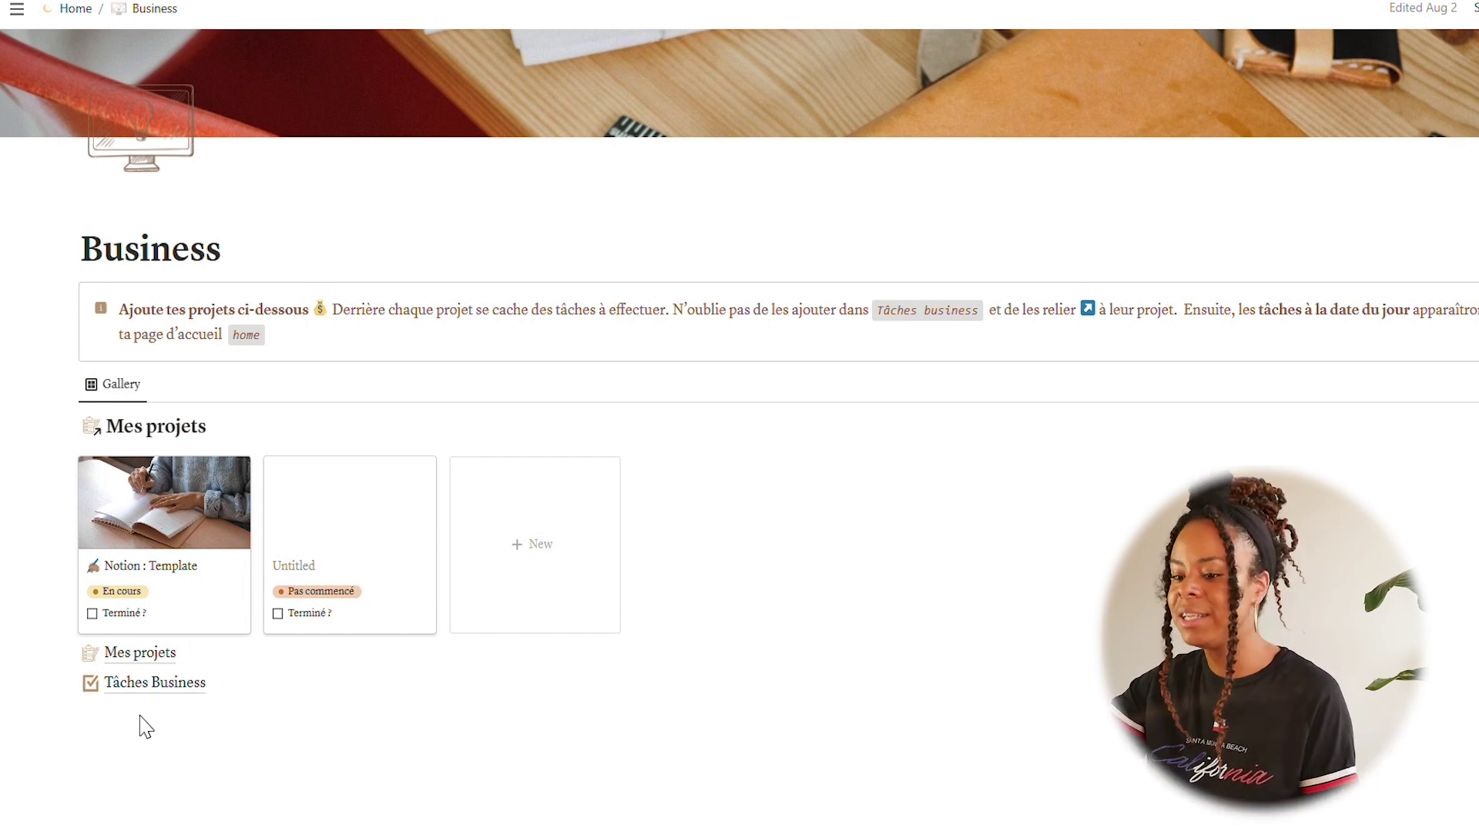
{"action": "left_click", "coordinate": [77, 8]}
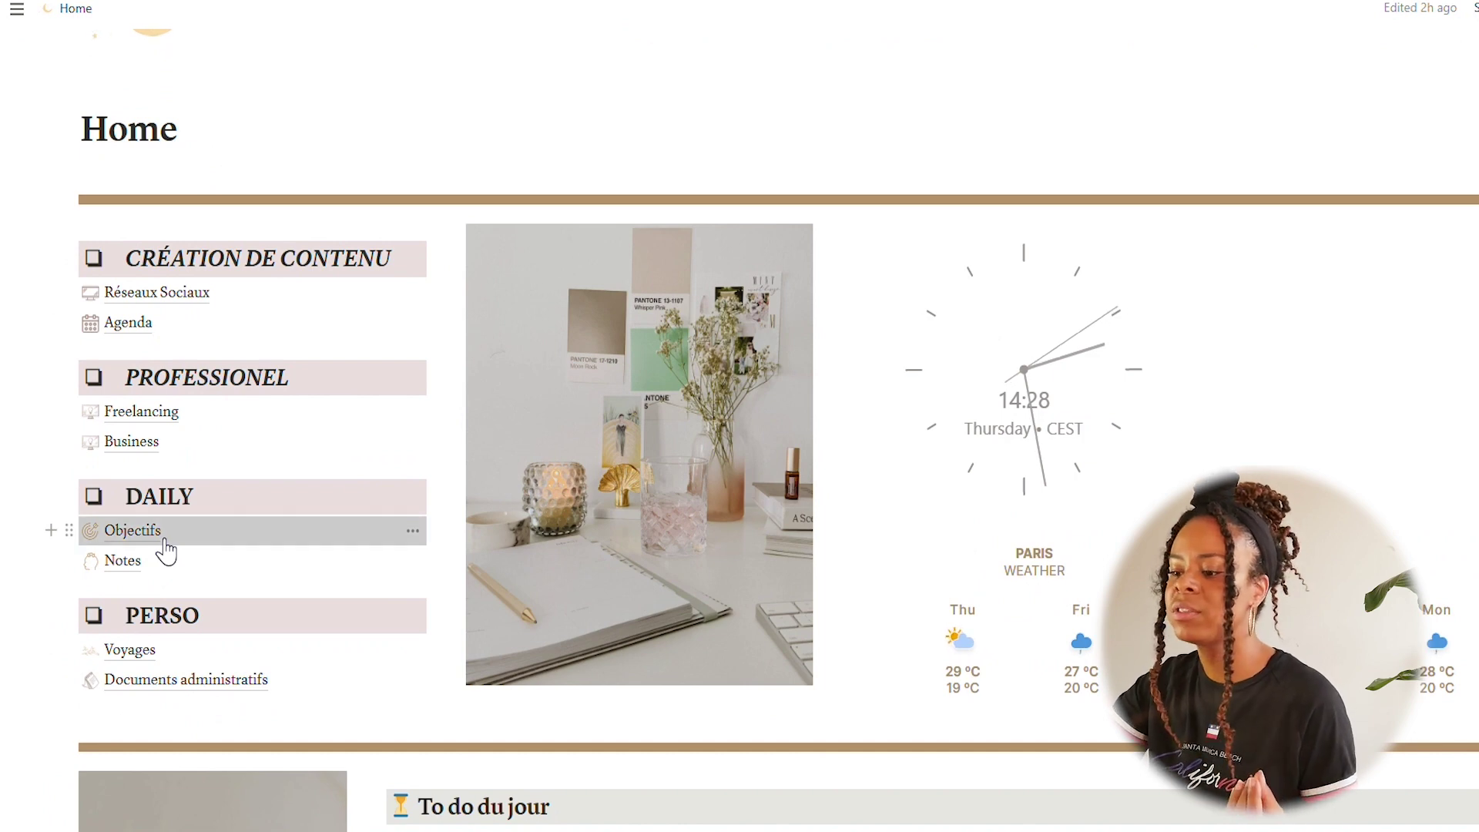
{"action": "left_click", "coordinate": [165, 543]}
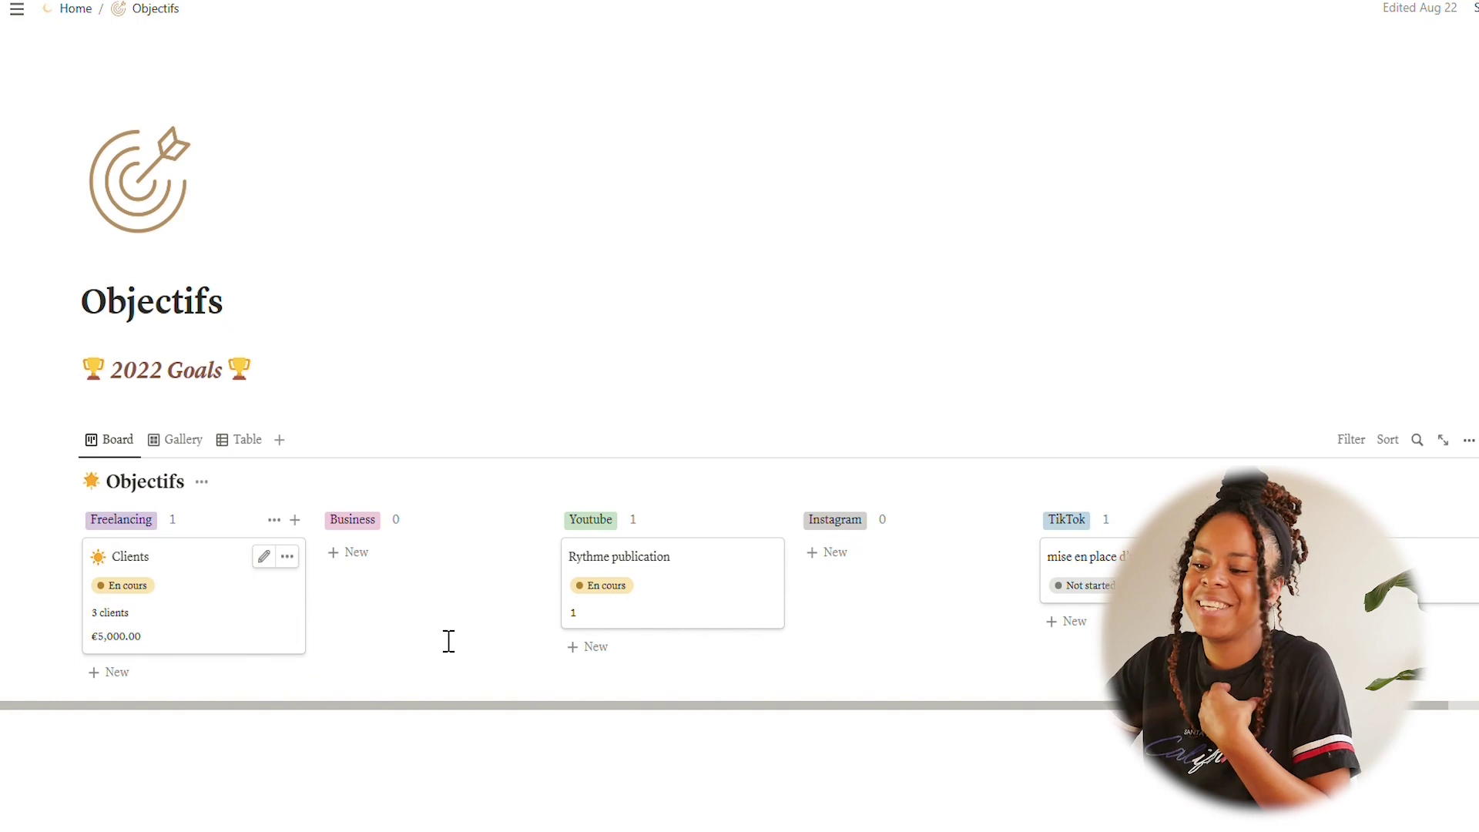
{"action": "left_click", "coordinate": [81, 10]}
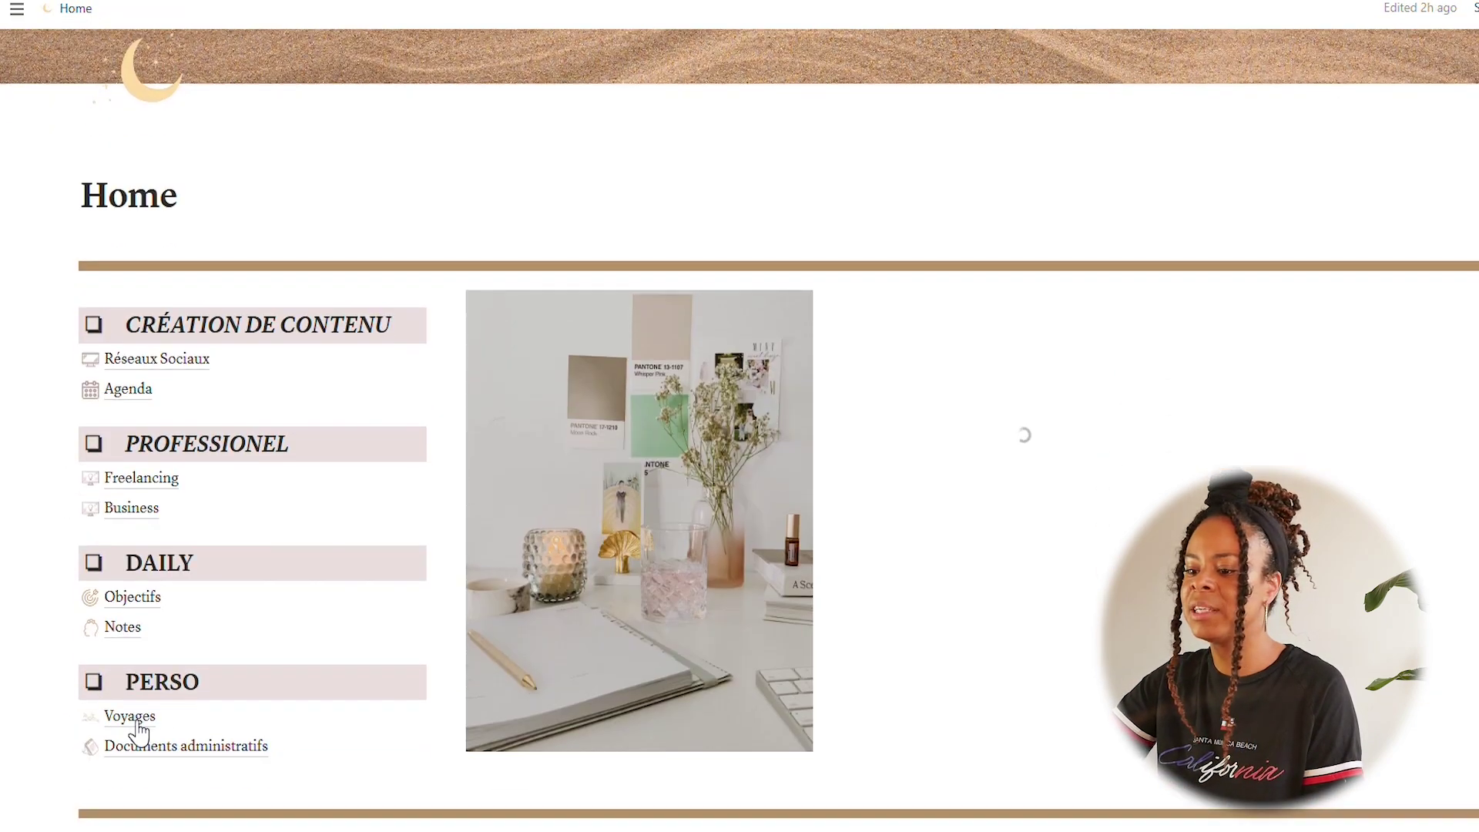
{"action": "left_click", "coordinate": [121, 631]}
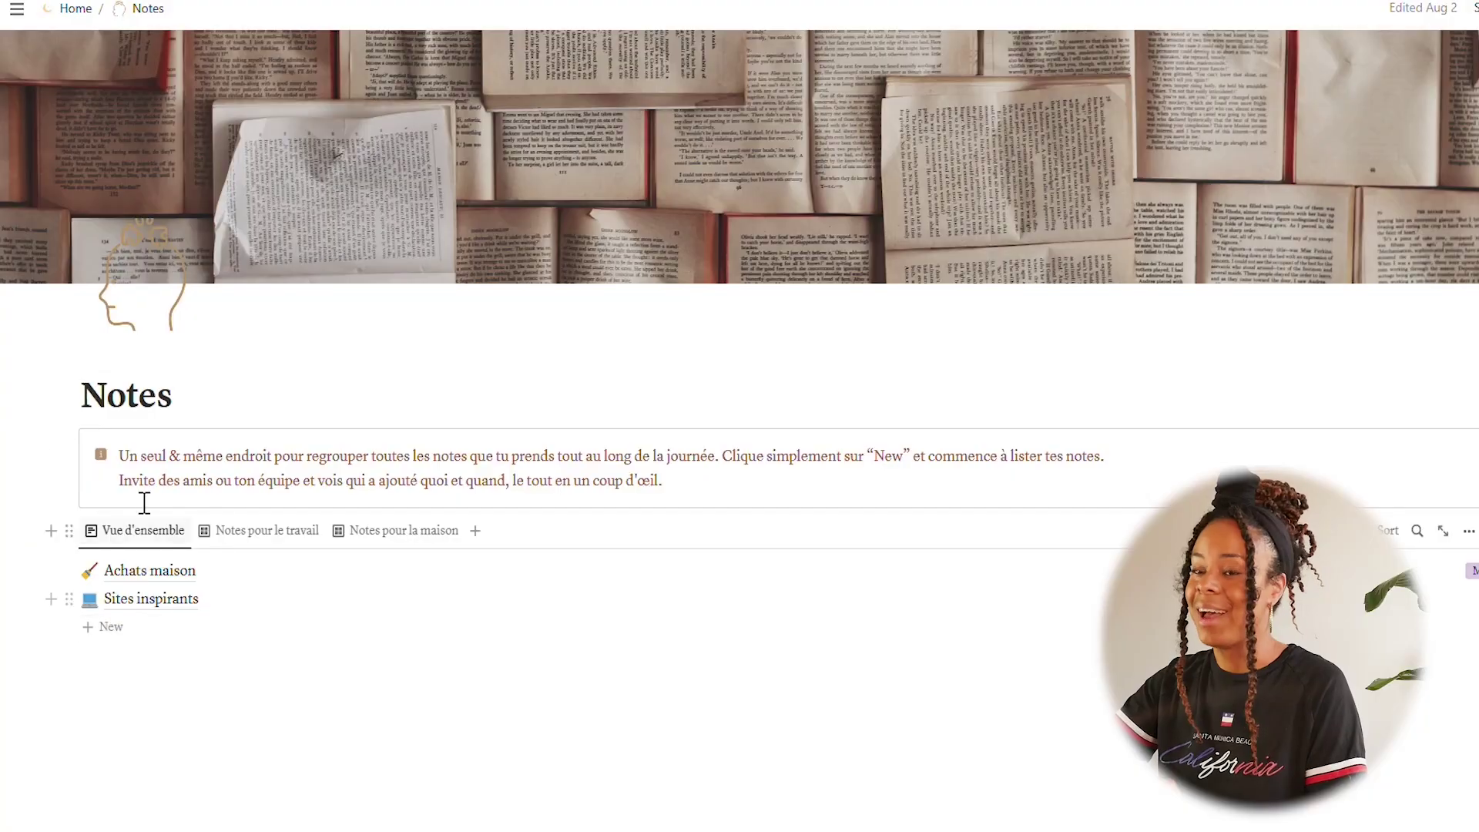
{"action": "left_click", "coordinate": [93, 14]}
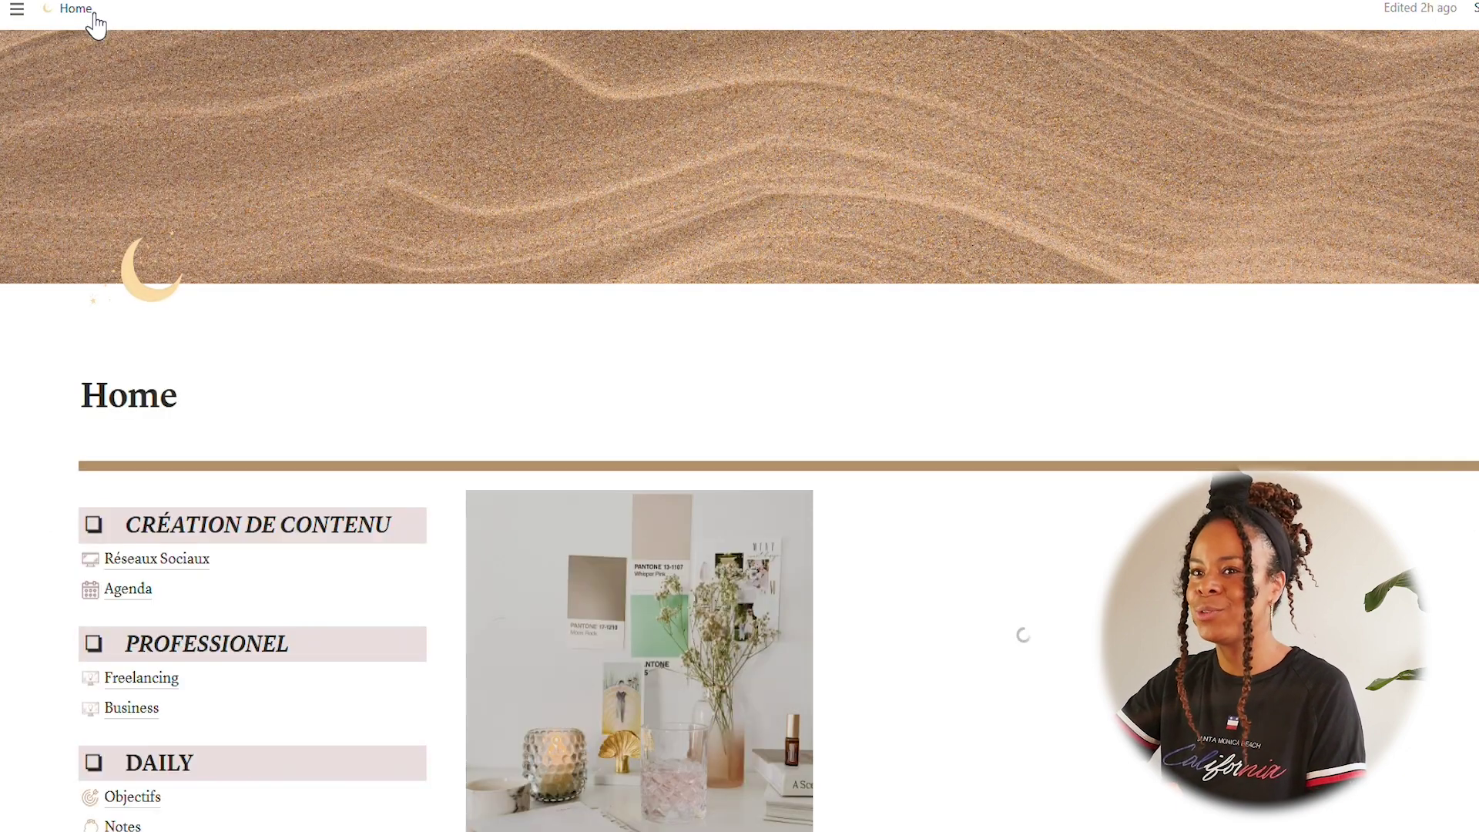
Open the Voyages page and add a destination using the Nouvelle destination template
{"action": "scroll", "coordinate": [220, 533], "scroll_direction": "down", "scroll_amount": 4}
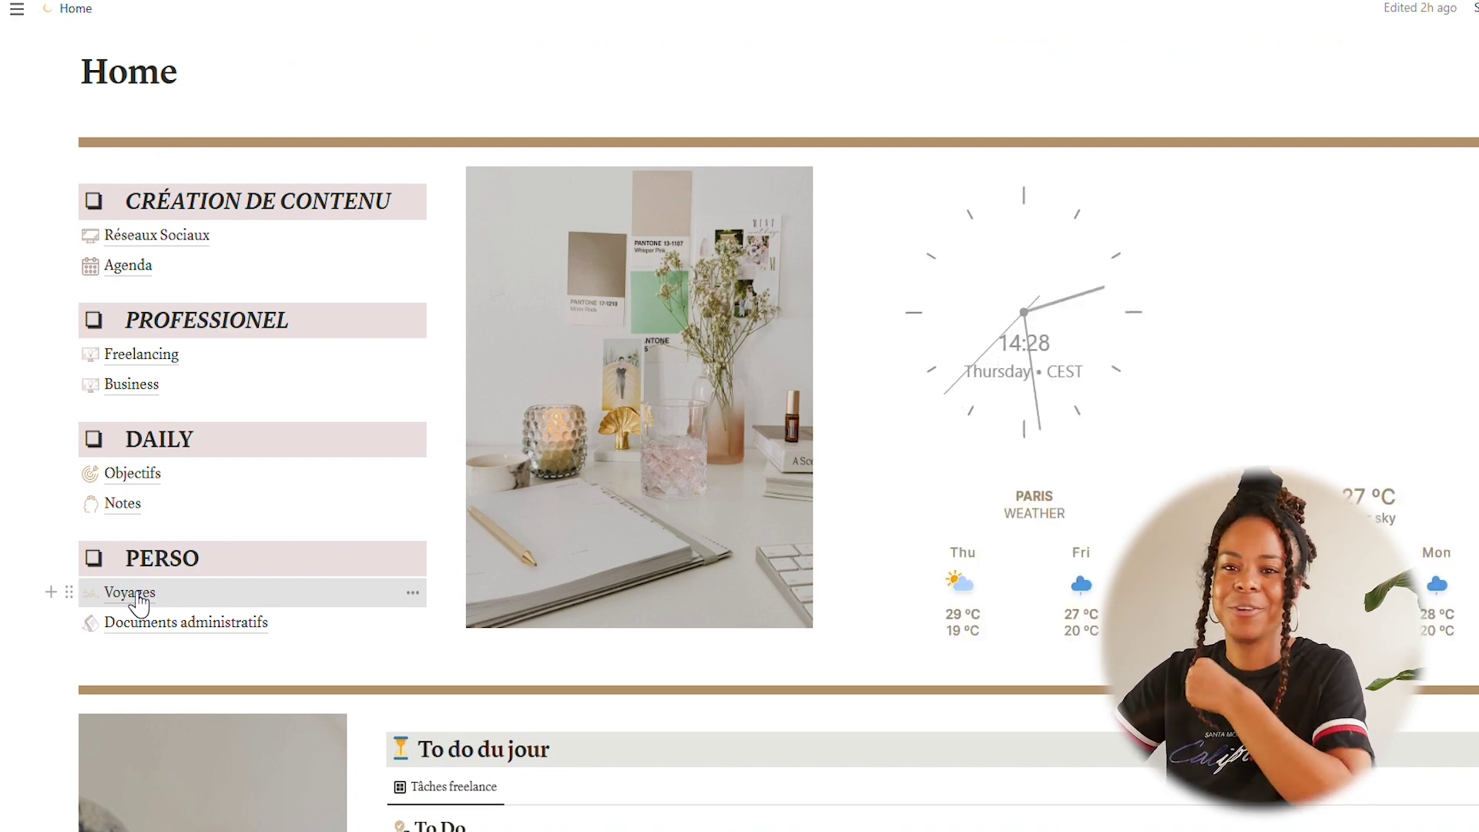
{"action": "left_click", "coordinate": [137, 597]}
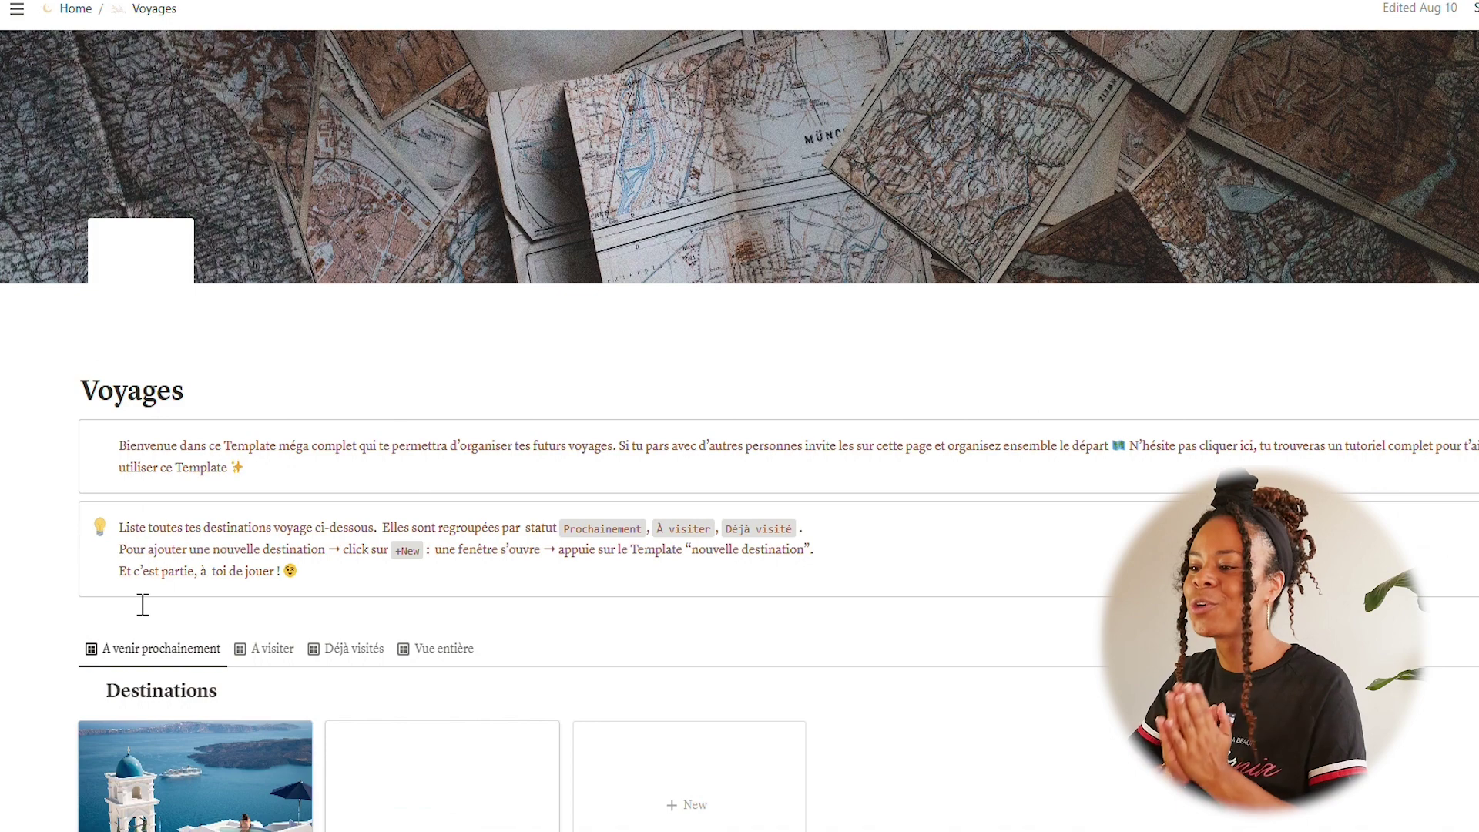
{"action": "scroll", "coordinate": [143, 605], "scroll_direction": "down", "scroll_amount": 2}
{"action": "scroll", "coordinate": [142, 605], "scroll_direction": "down", "scroll_amount": 2}
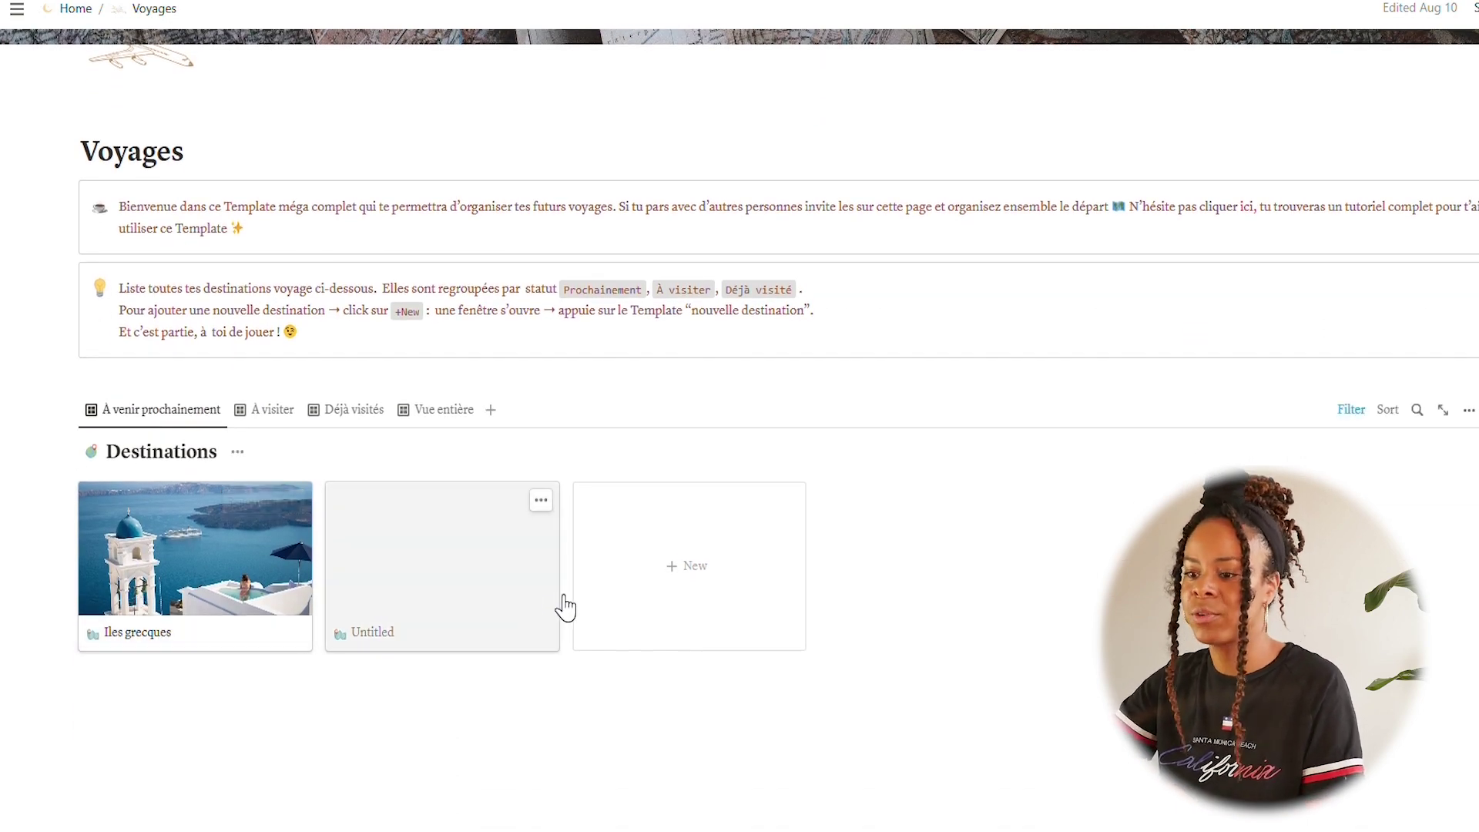
{"action": "left_click", "coordinate": [619, 592]}
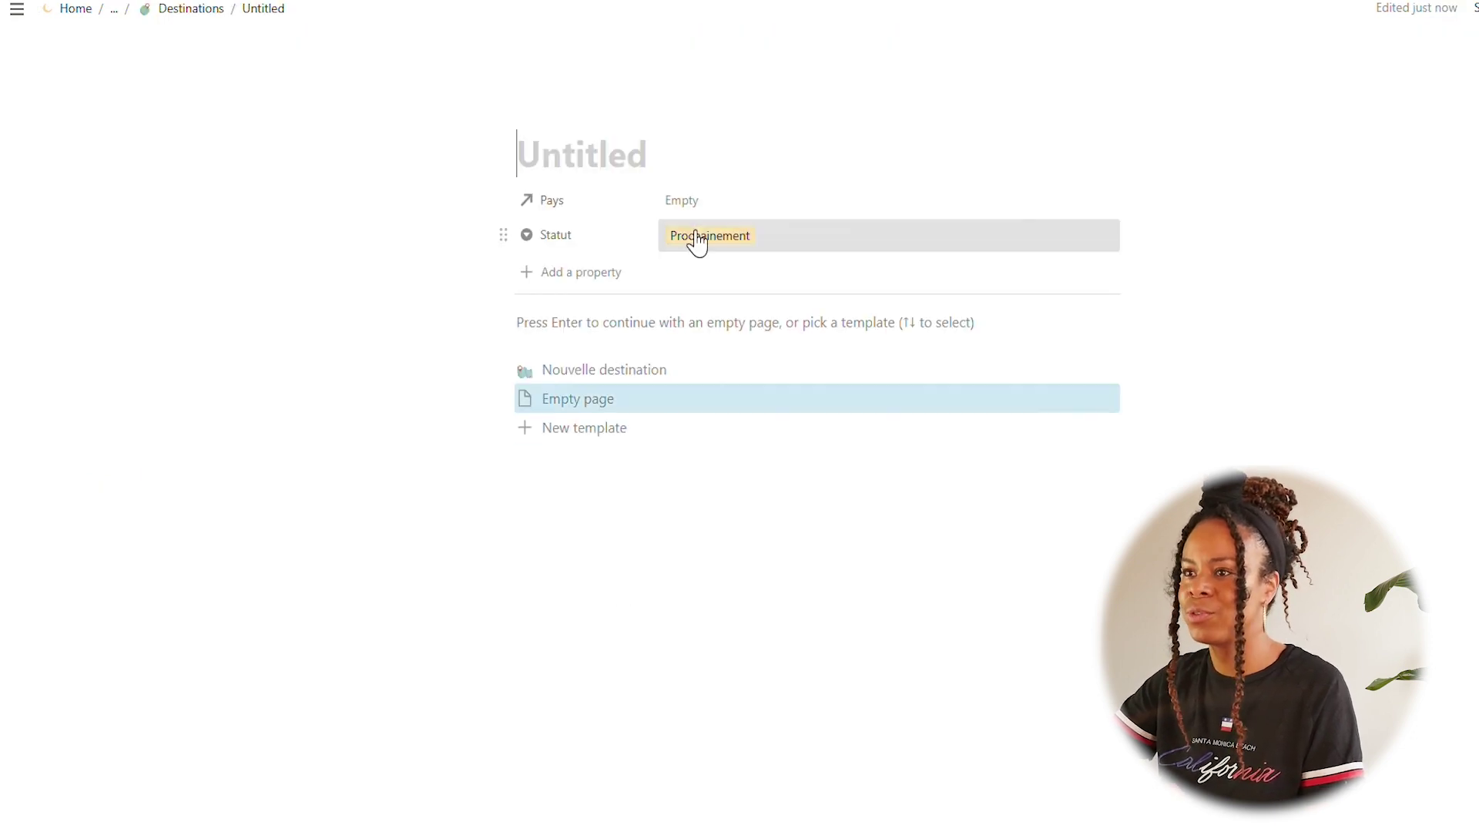
{"action": "left_click", "coordinate": [642, 378]}
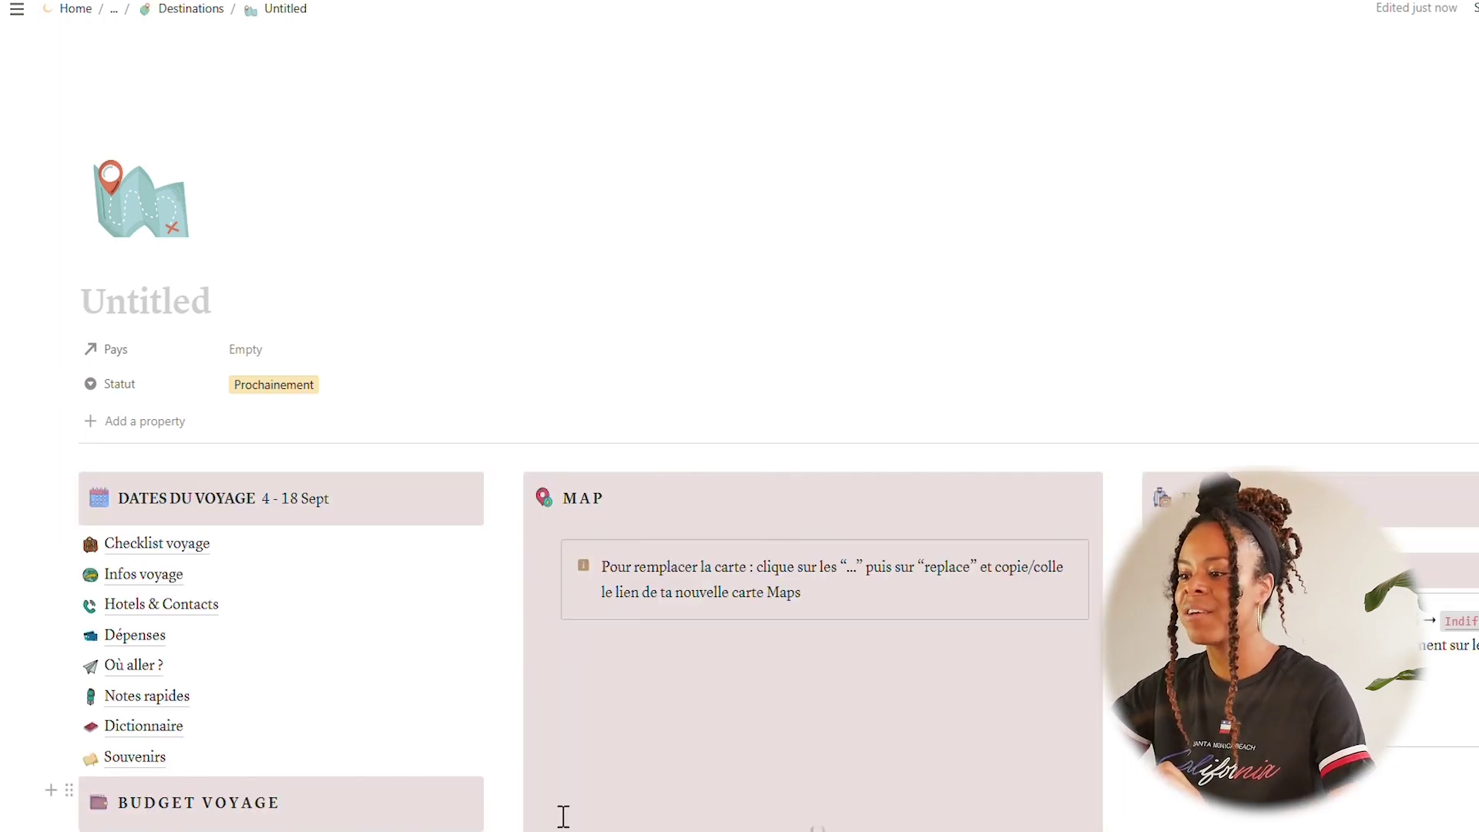
Look over the travel links, budget and map sections of the new destination page
{"action": "scroll", "coordinate": [563, 817], "scroll_direction": "down", "scroll_amount": 3}
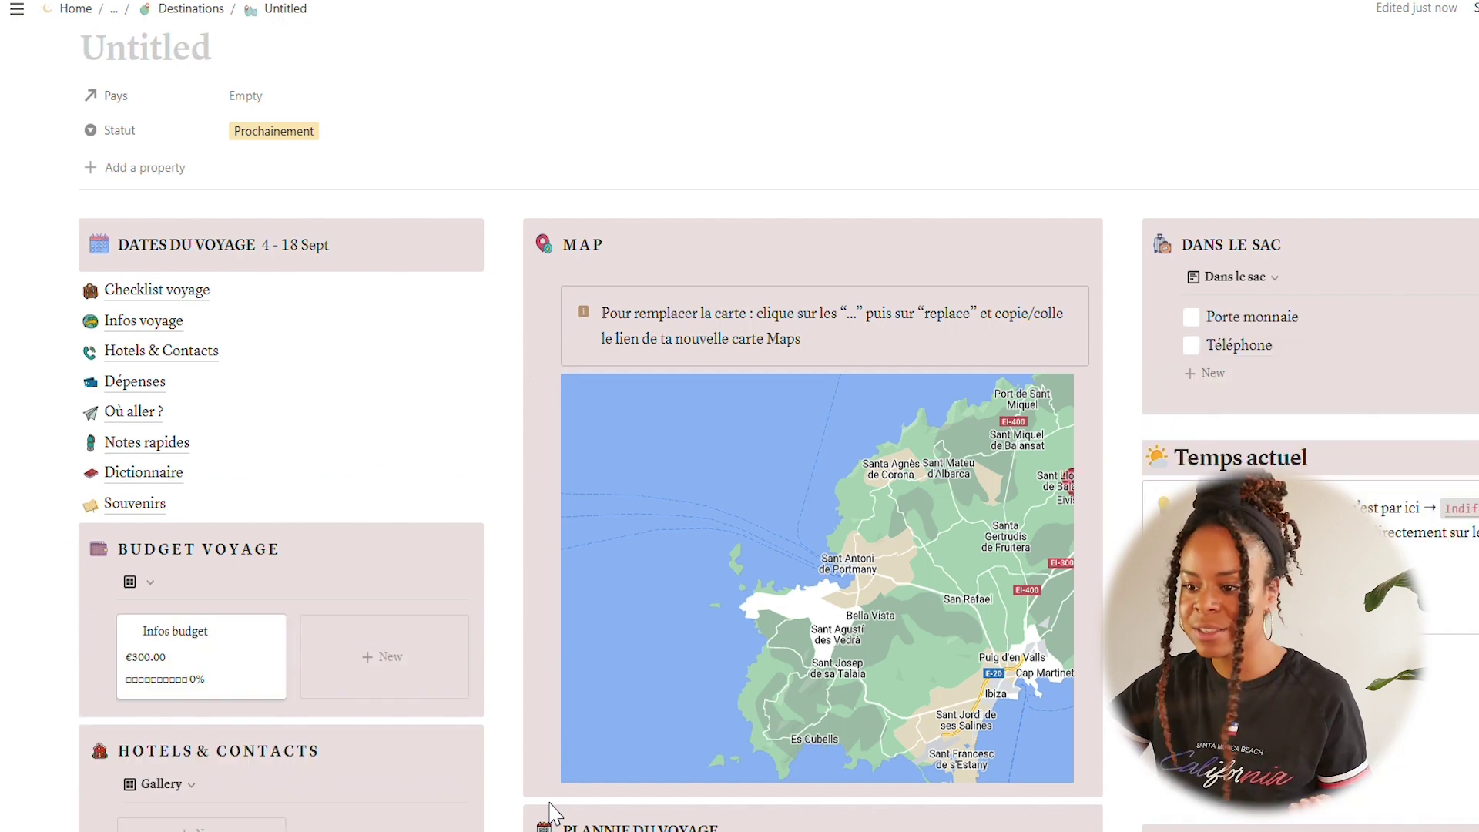
{"action": "scroll", "coordinate": [563, 817], "scroll_direction": "down", "scroll_amount": 1}
{"action": "scroll", "coordinate": [564, 817], "scroll_direction": "up", "scroll_amount": 4}
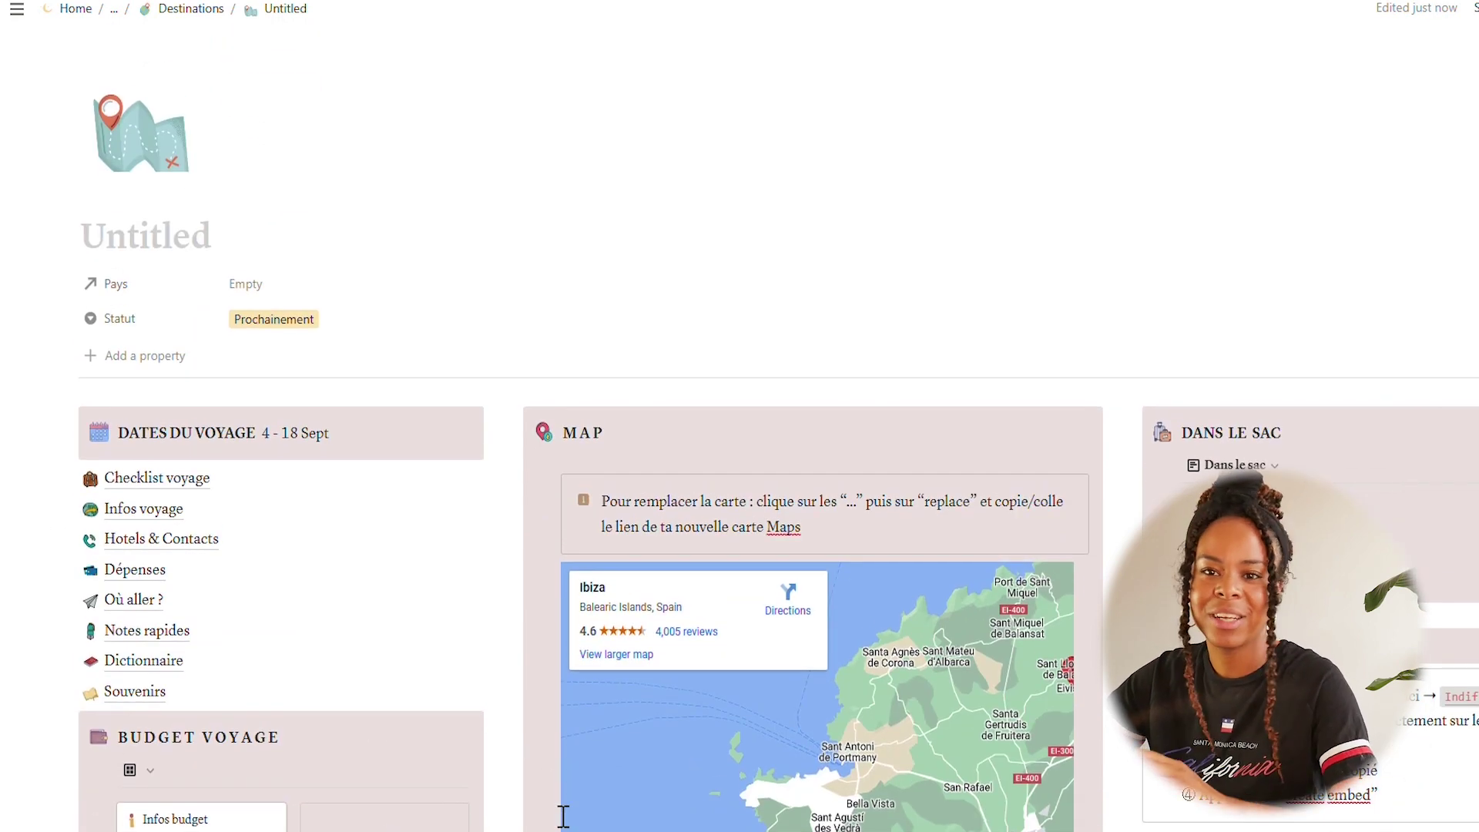
Return to Destinations and open the Checklist voyage page of the Iles grecques trip
{"action": "left_click", "coordinate": [179, 10]}
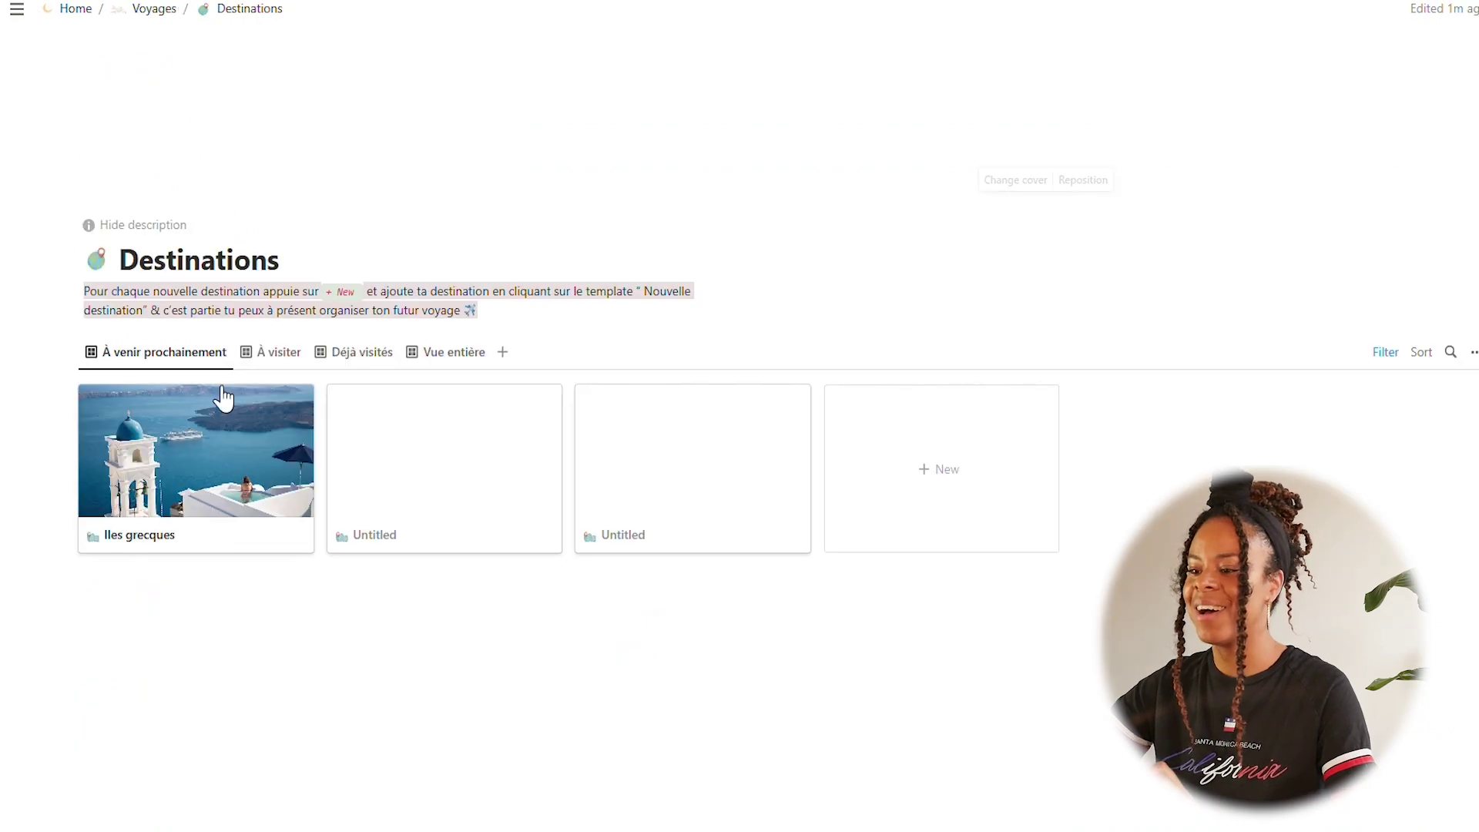
{"action": "left_click", "coordinate": [215, 465]}
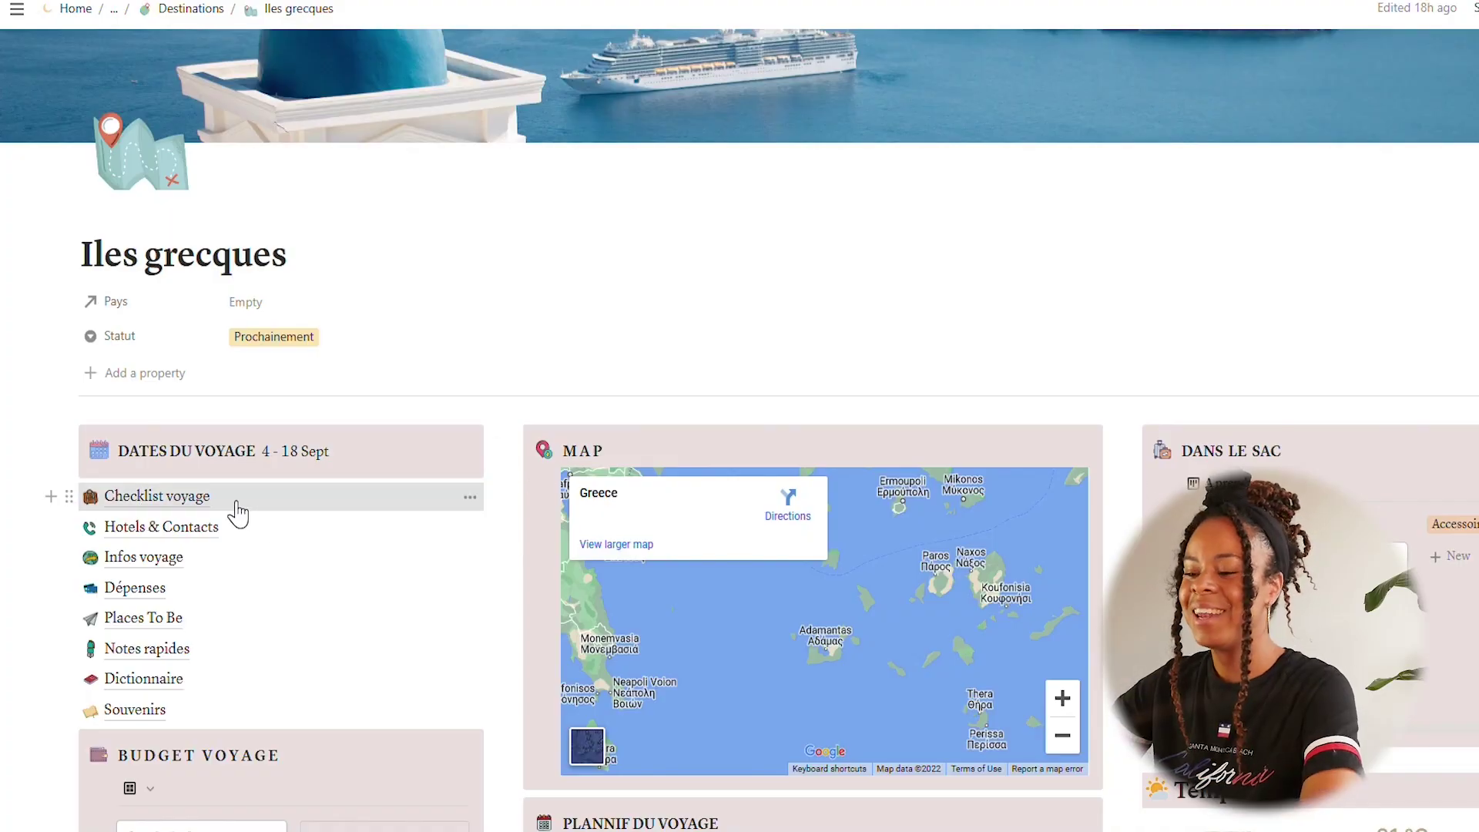
{"action": "left_click", "coordinate": [239, 508]}
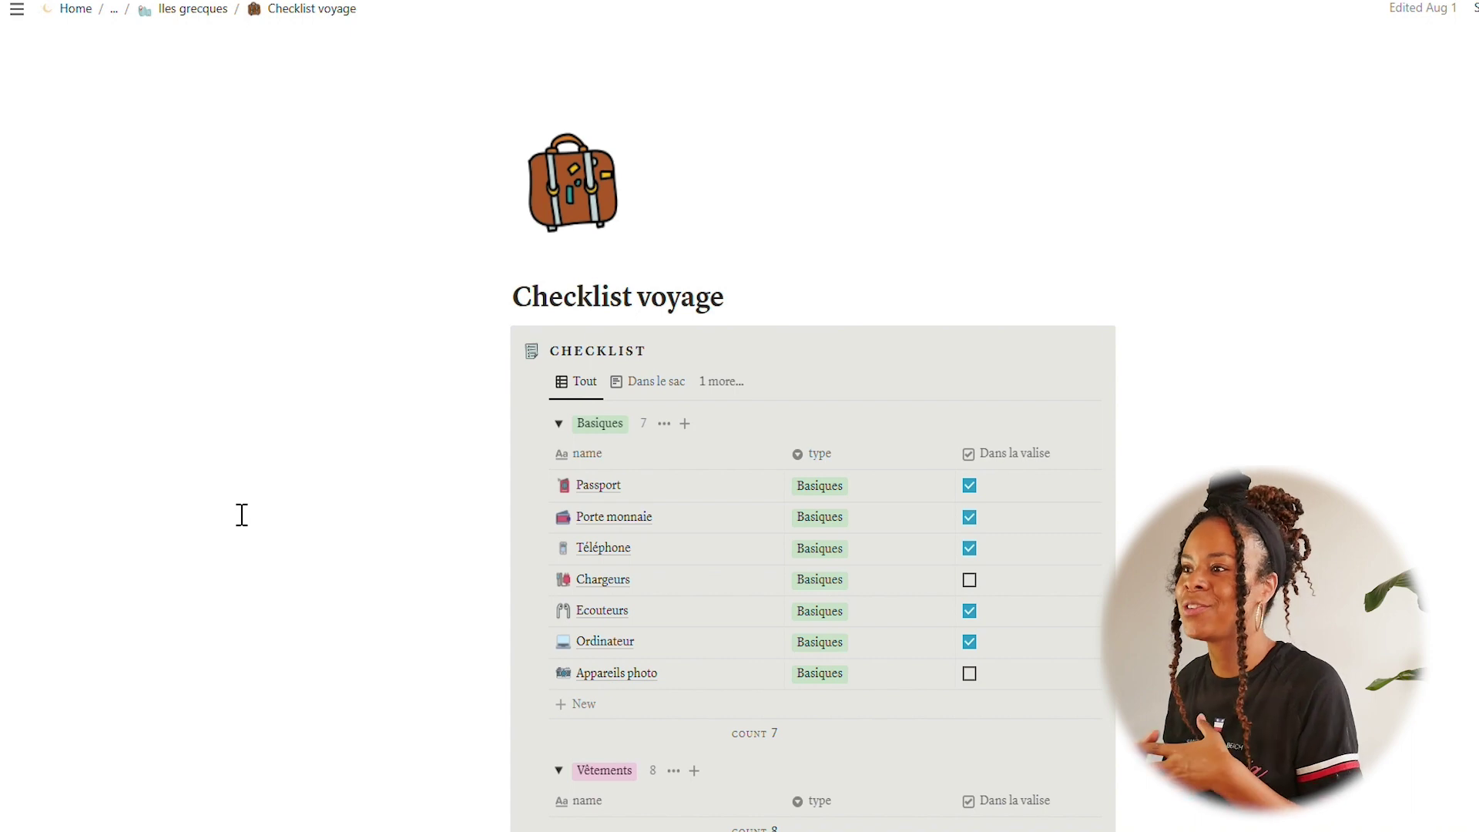
Tick and untick Dans la valise for Chargeurs, and return to the Iles grecques page
{"action": "left_click", "coordinate": [971, 590]}
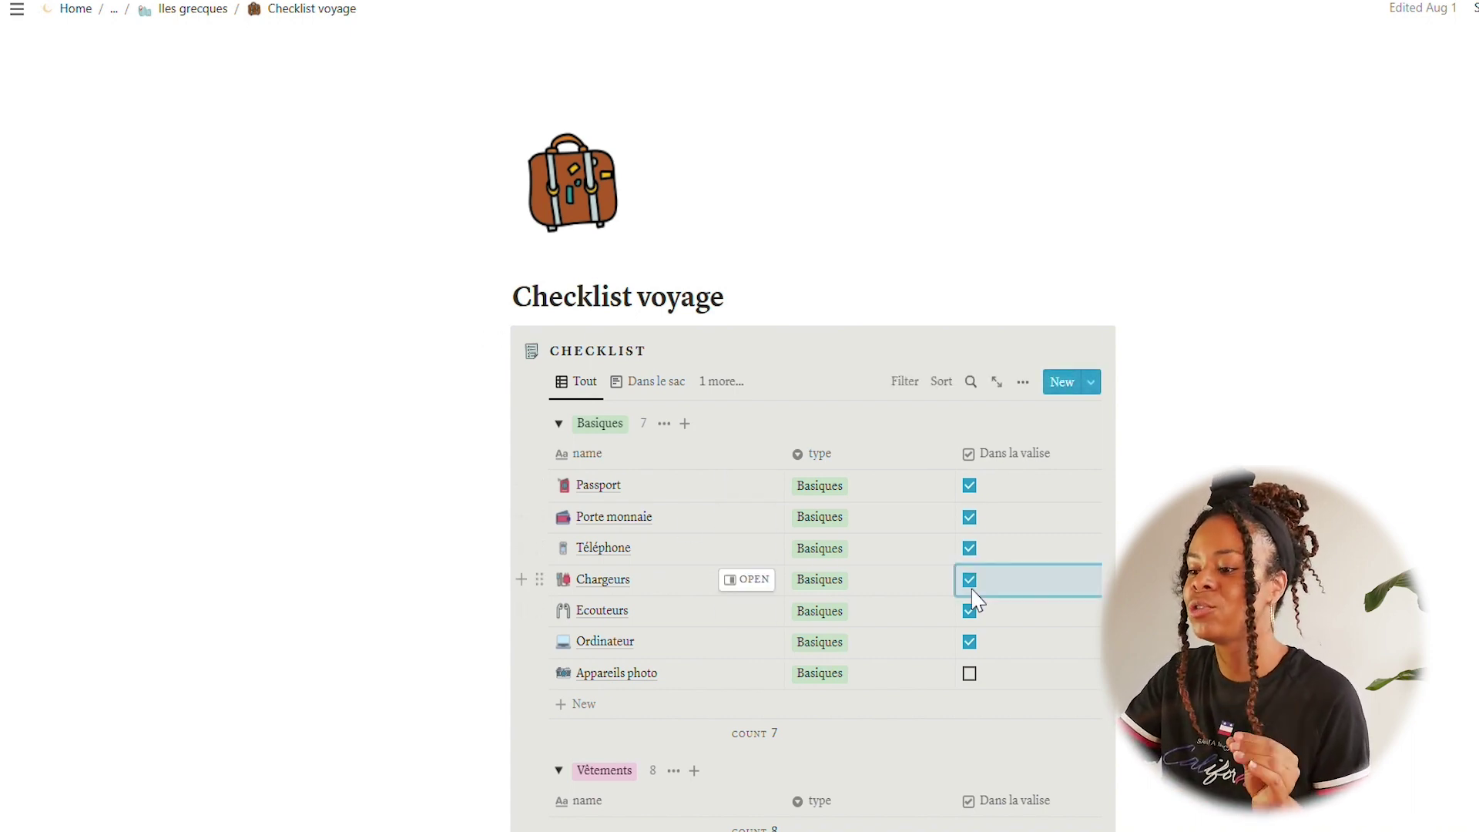
{"action": "left_click", "coordinate": [971, 589]}
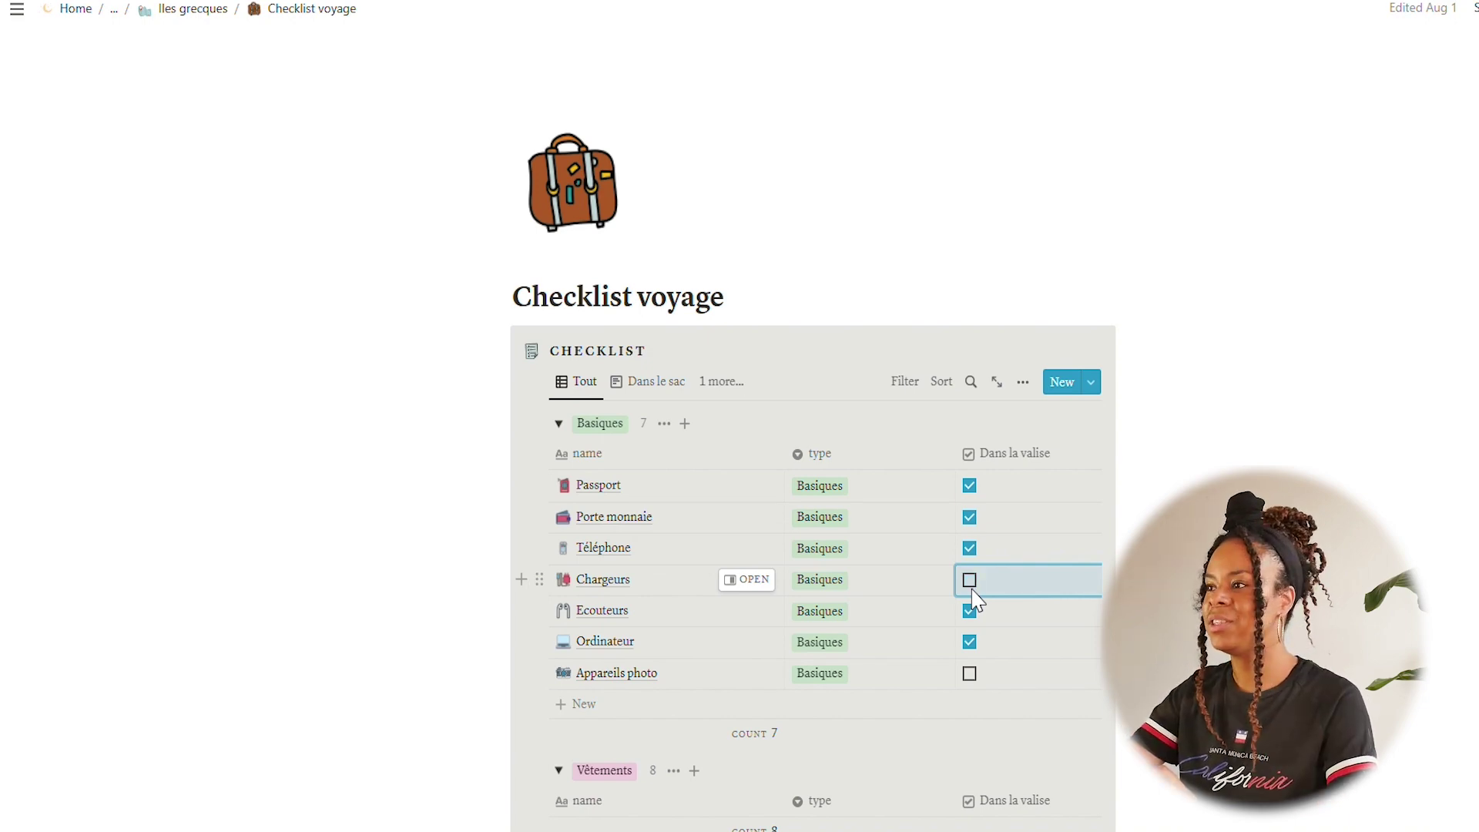
{"action": "left_click", "coordinate": [221, 16]}
View the Hotels & Contacts page of the Iles grecques trip and return to the destination page
{"action": "scroll", "coordinate": [218, 578], "scroll_direction": "down", "scroll_amount": 2}
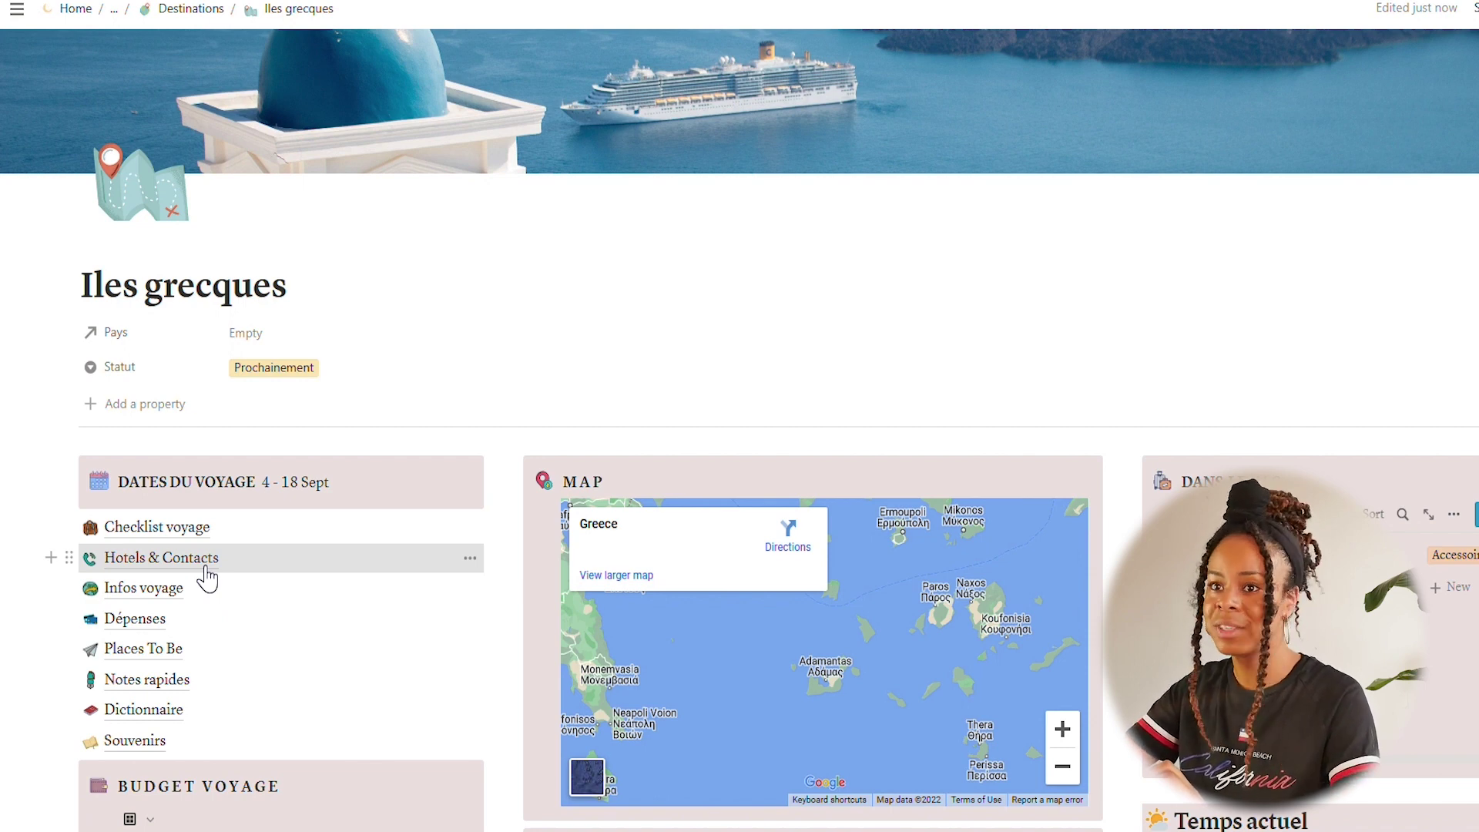
{"action": "left_click", "coordinate": [206, 574]}
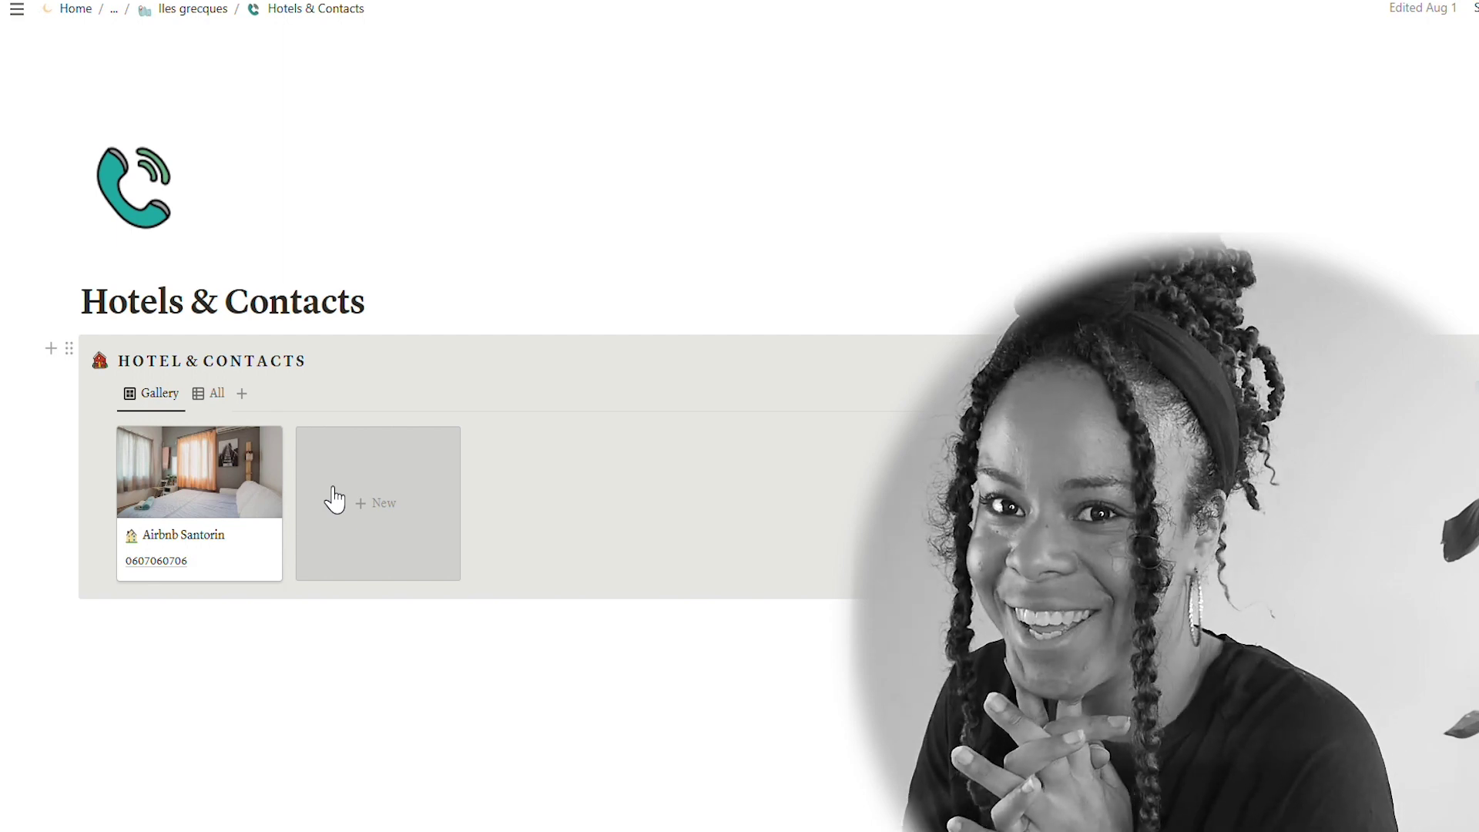
{"action": "left_click", "coordinate": [178, 11]}
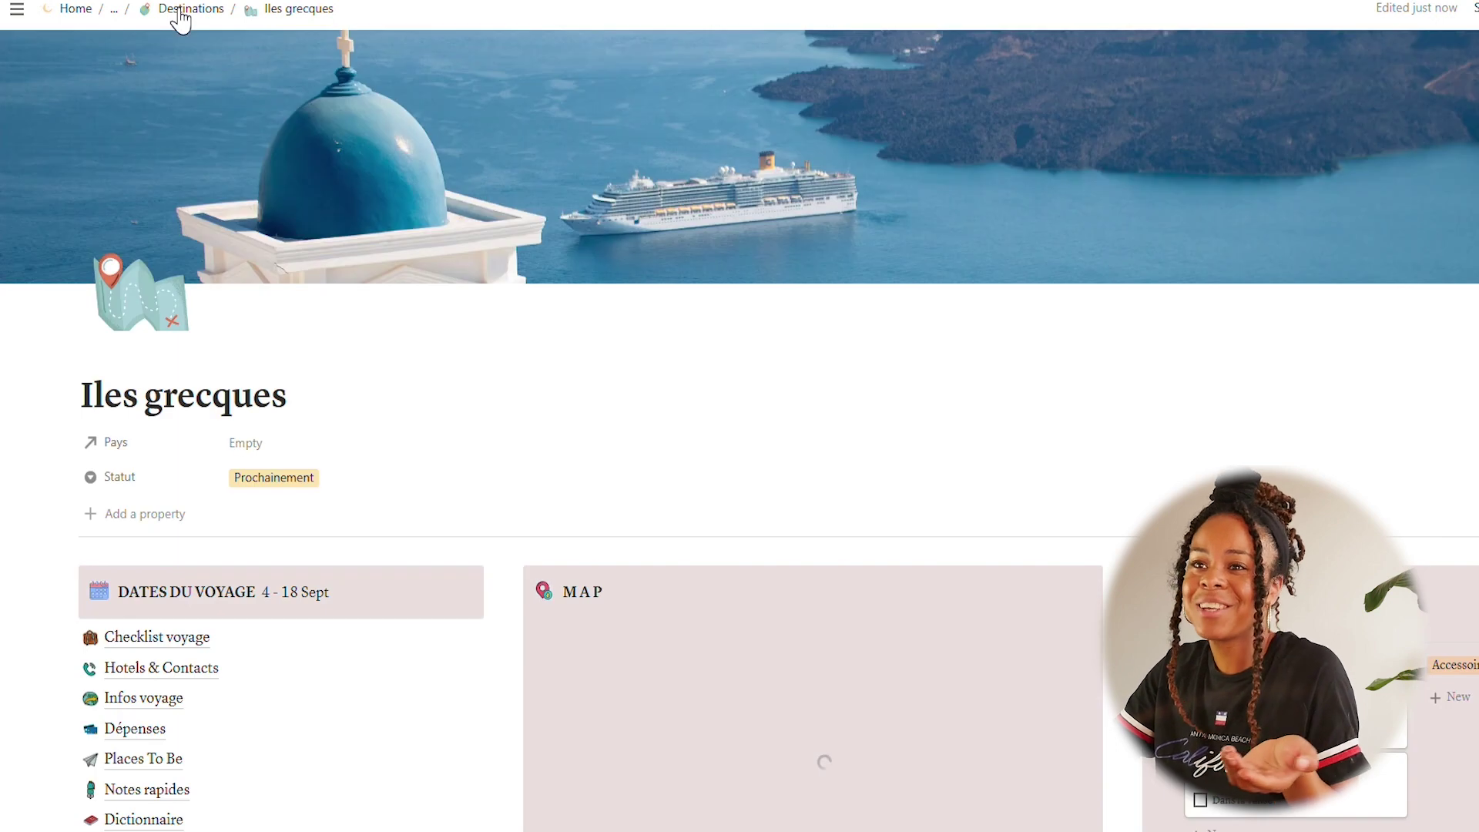
View the Santorin entry in Infos voyage and the Où aller ? gallery on the Iles grecques page
{"action": "left_click", "coordinate": [190, 709]}
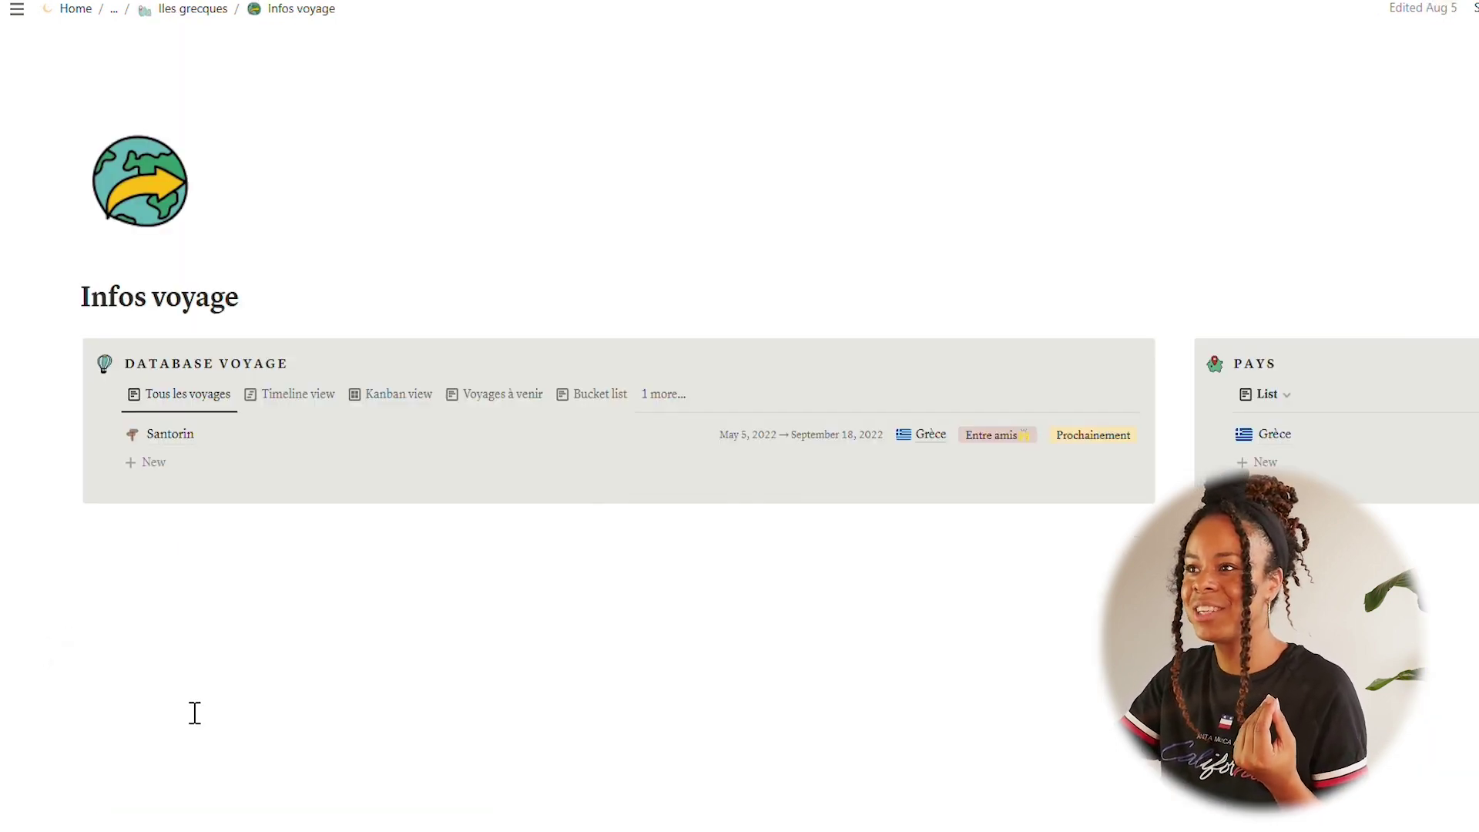
{"action": "left_click", "coordinate": [191, 453]}
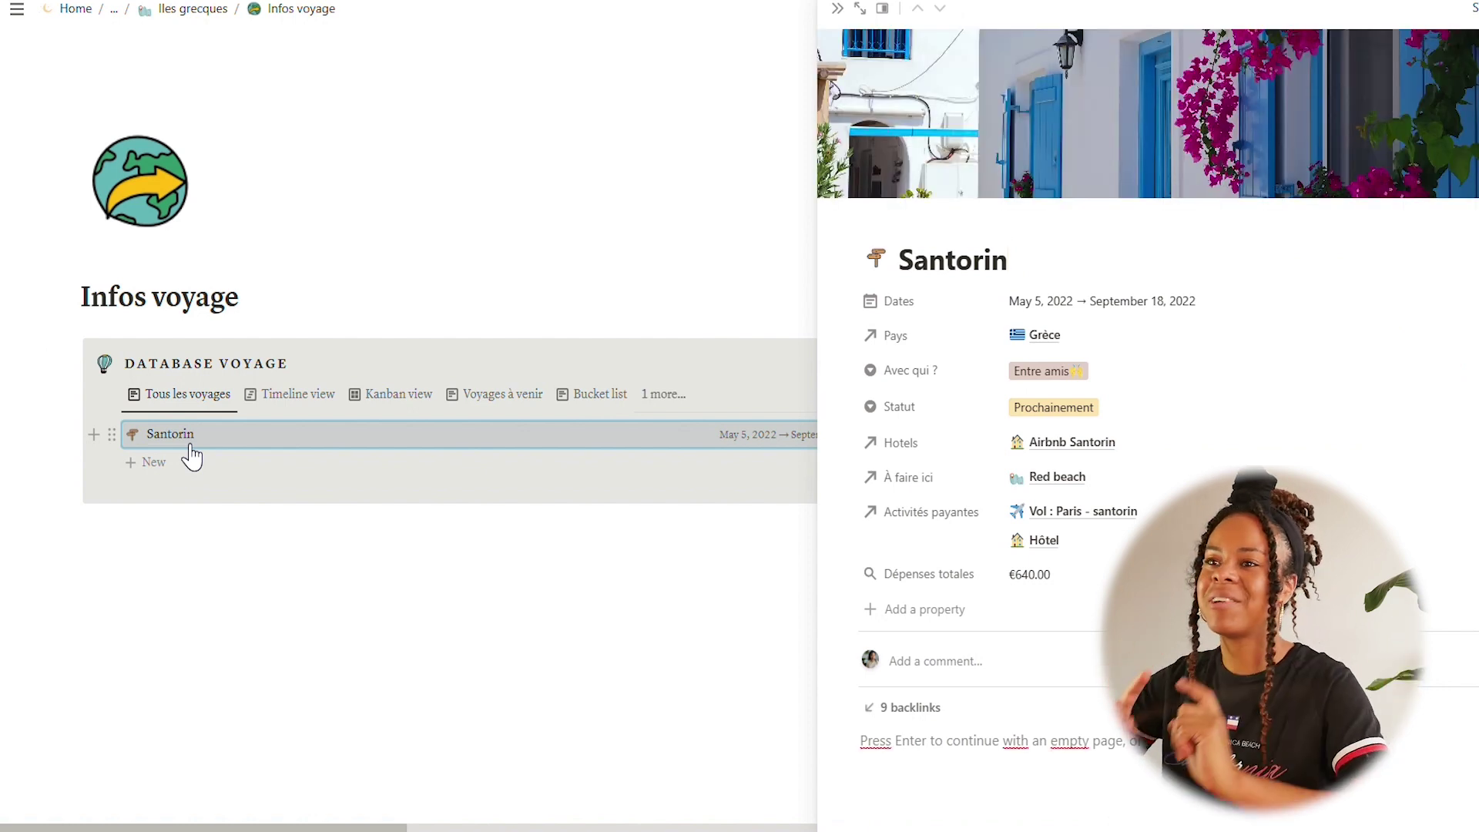
{"action": "left_click", "coordinate": [194, 10]}
{"action": "scroll", "coordinate": [36, 805], "scroll_direction": "down", "scroll_amount": 8}
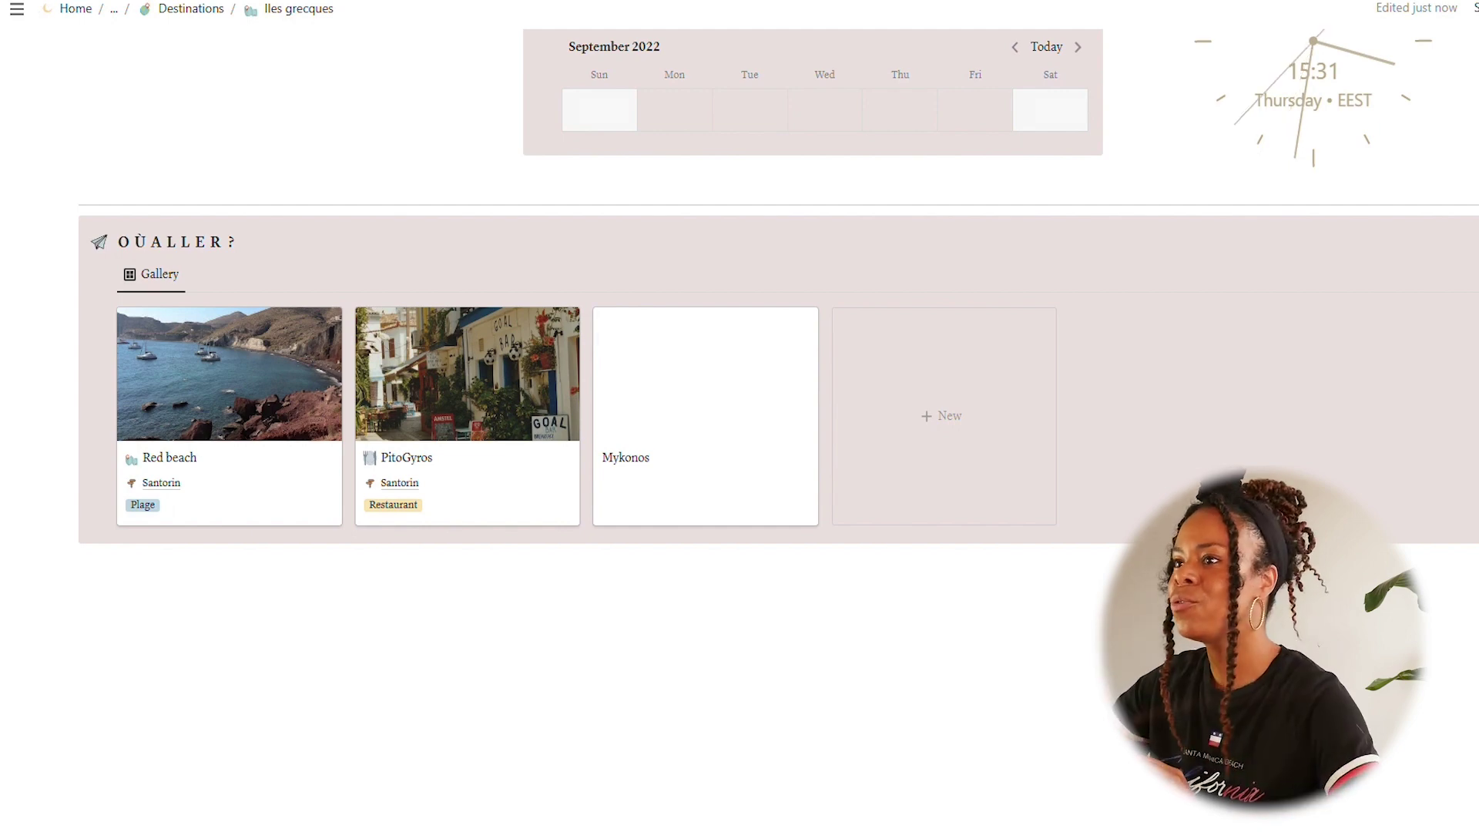
Add a new place from the template in the Où aller ? gallery and expand its Articles de blog section
{"action": "left_click", "coordinate": [908, 501]}
{"action": "left_click", "coordinate": [647, 553]}
{"action": "scroll", "coordinate": [647, 553], "scroll_direction": "down", "scroll_amount": 2}
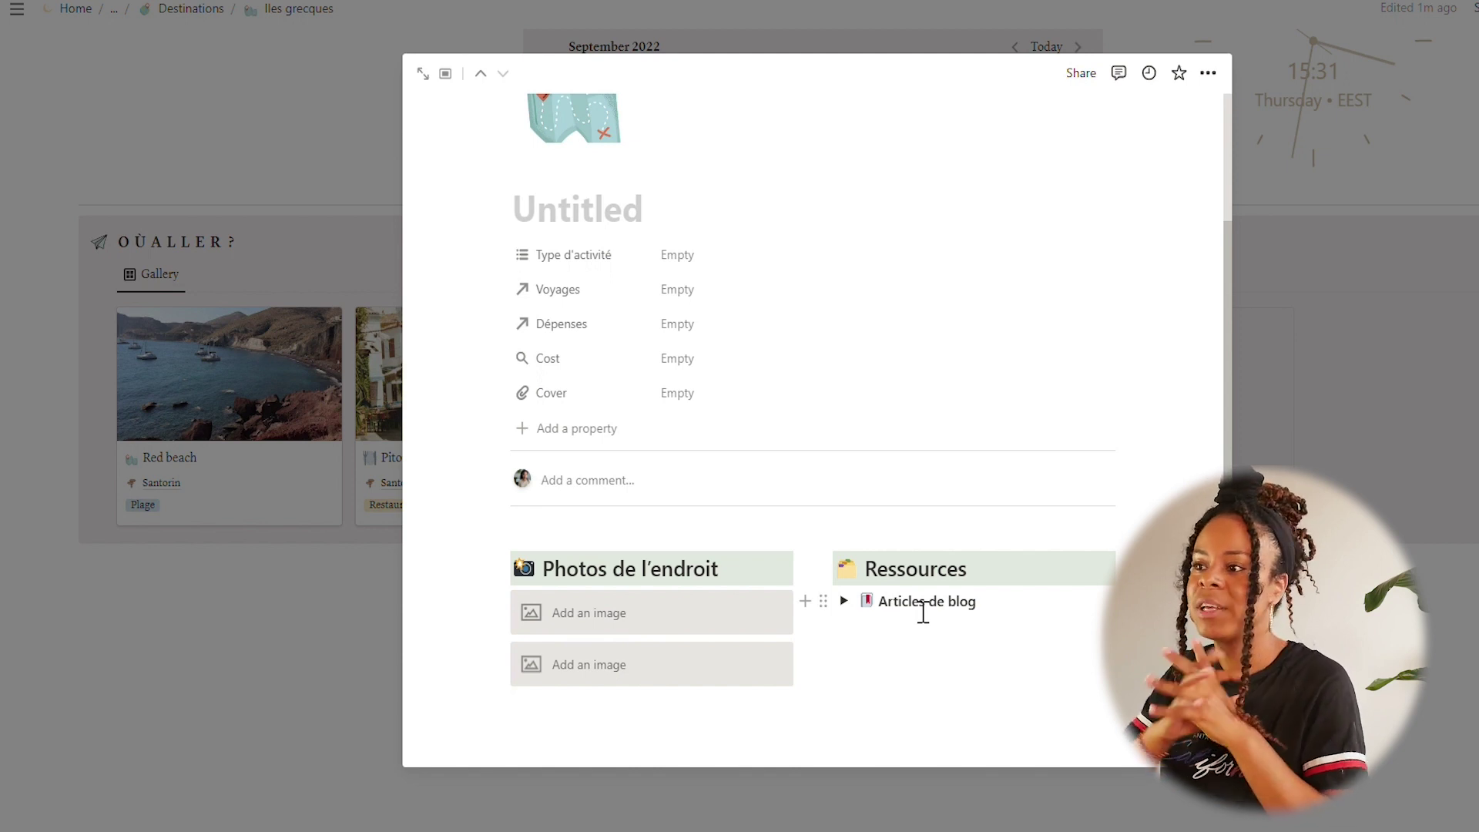
{"action": "left_click", "coordinate": [845, 602]}
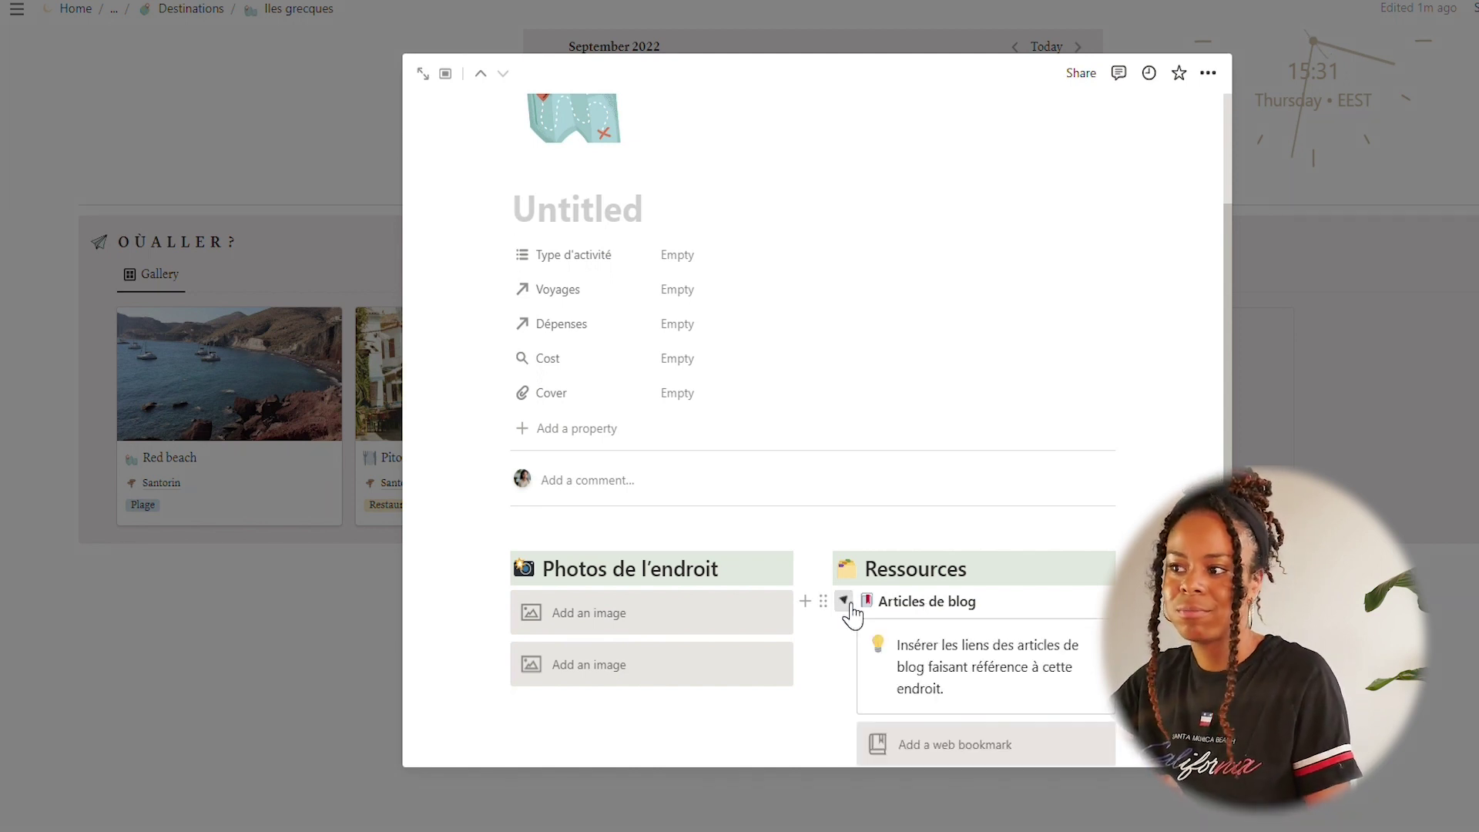
{"action": "scroll", "coordinate": [964, 686], "scroll_direction": "down", "scroll_amount": 1}
{"action": "left_click", "coordinate": [963, 678]}
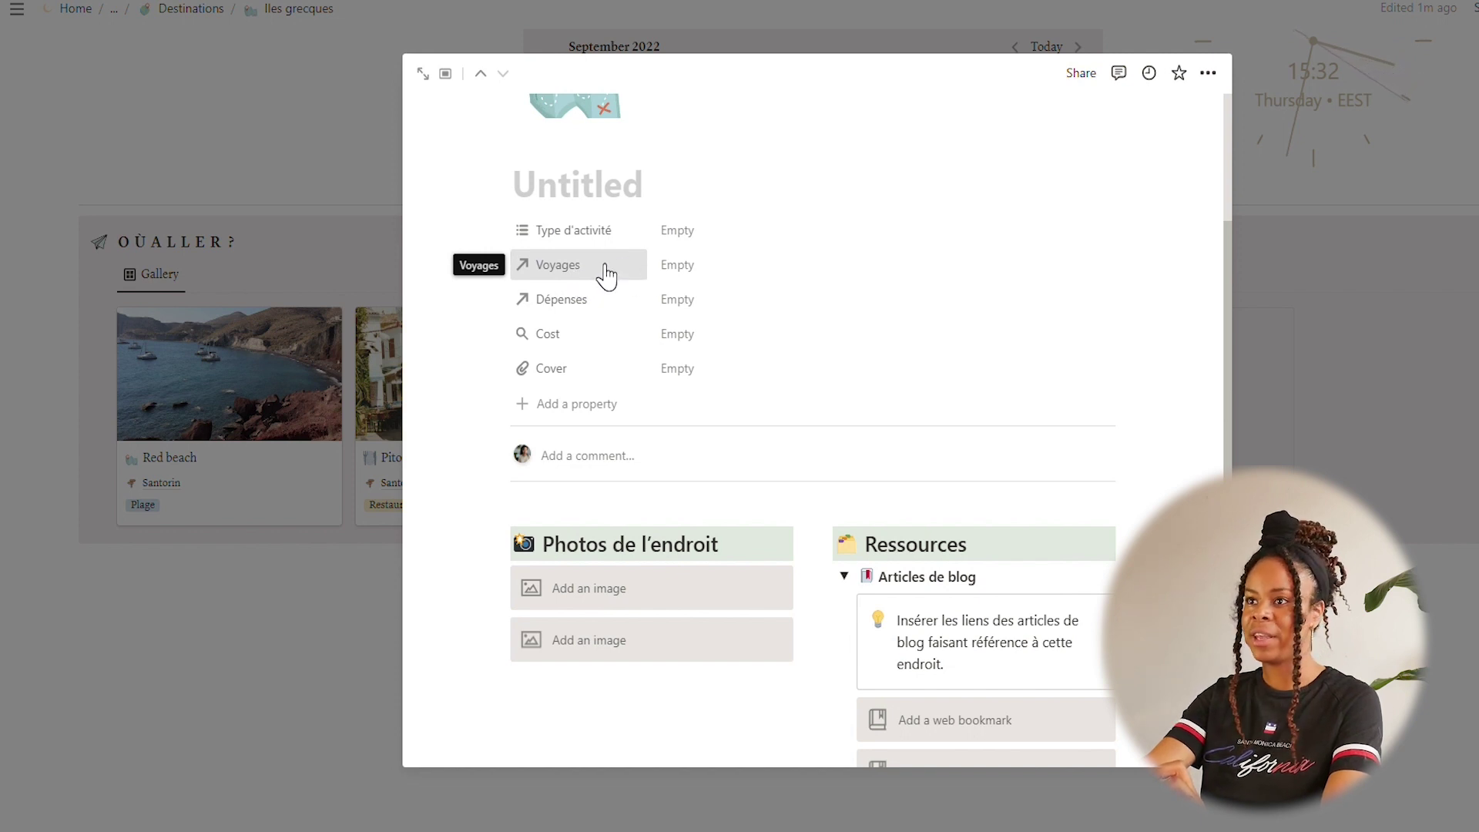
Link the new place to Santorin under Voyages and check the choices offered for its Dépenses relation
{"action": "left_click", "coordinate": [704, 282]}
{"action": "left_click", "coordinate": [730, 327]}
{"action": "left_click", "coordinate": [492, 322]}
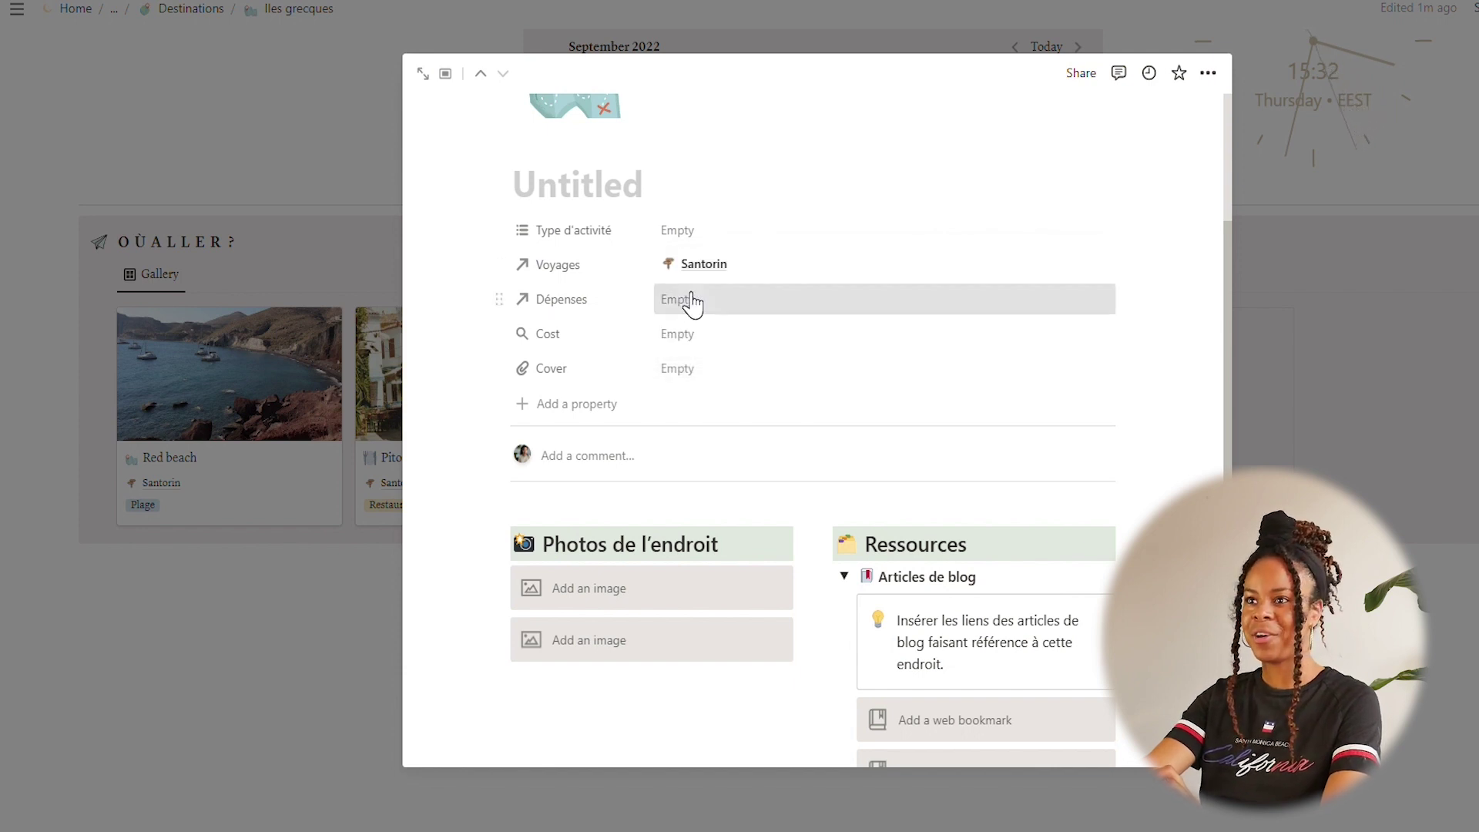
{"action": "left_click", "coordinate": [692, 302]}
{"action": "left_click", "coordinate": [493, 343]}
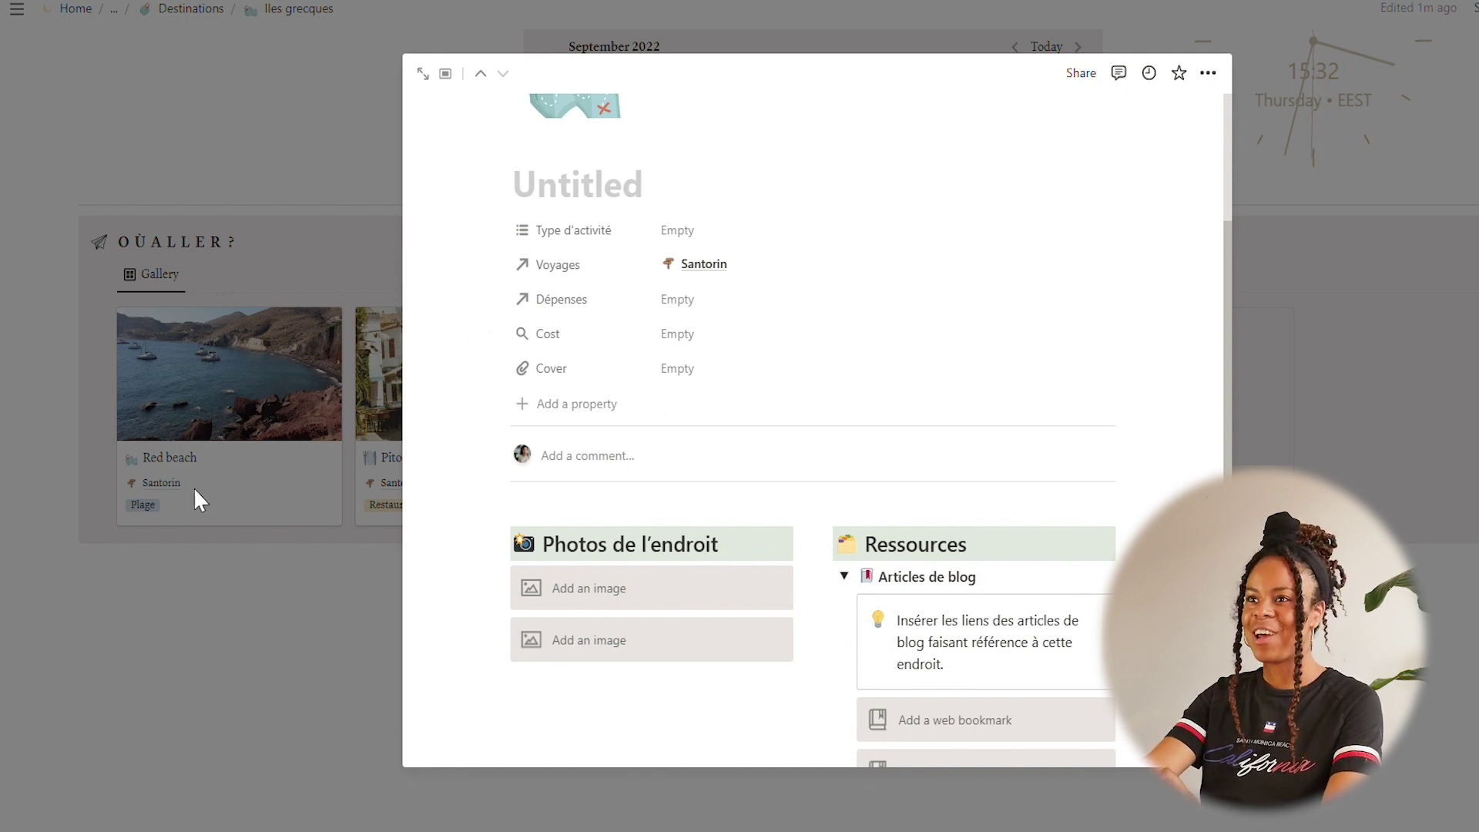
Title the new place Cozy Cosa and set its Type d'activité to Restaurant
{"action": "scroll", "coordinate": [538, 478], "scroll_direction": "up", "scroll_amount": 3}
{"action": "left_click", "coordinate": [553, 391]}
{"action": "type", "text": "C"}
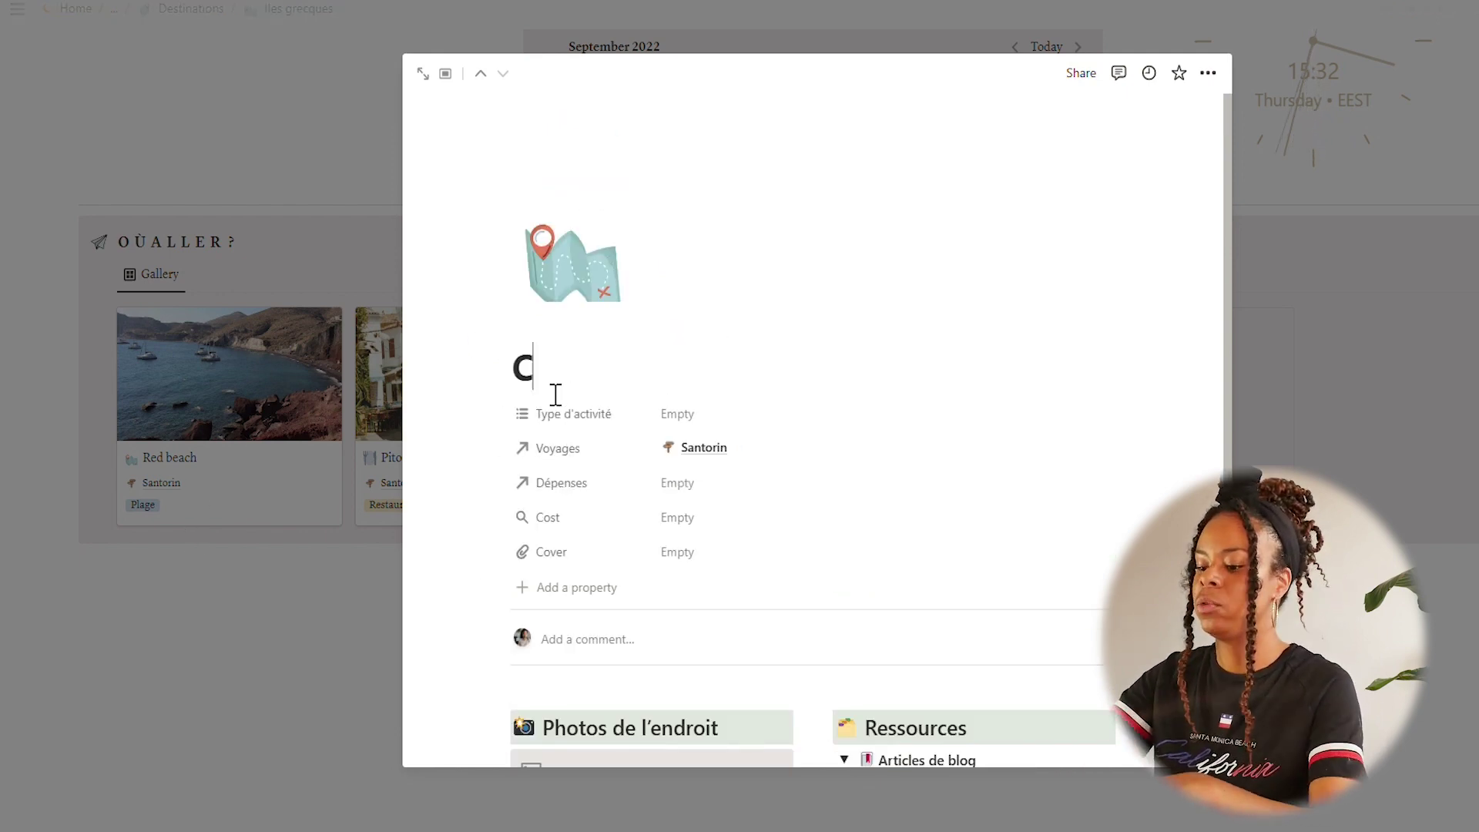
{"action": "type", "text": "ozy Cosa"}
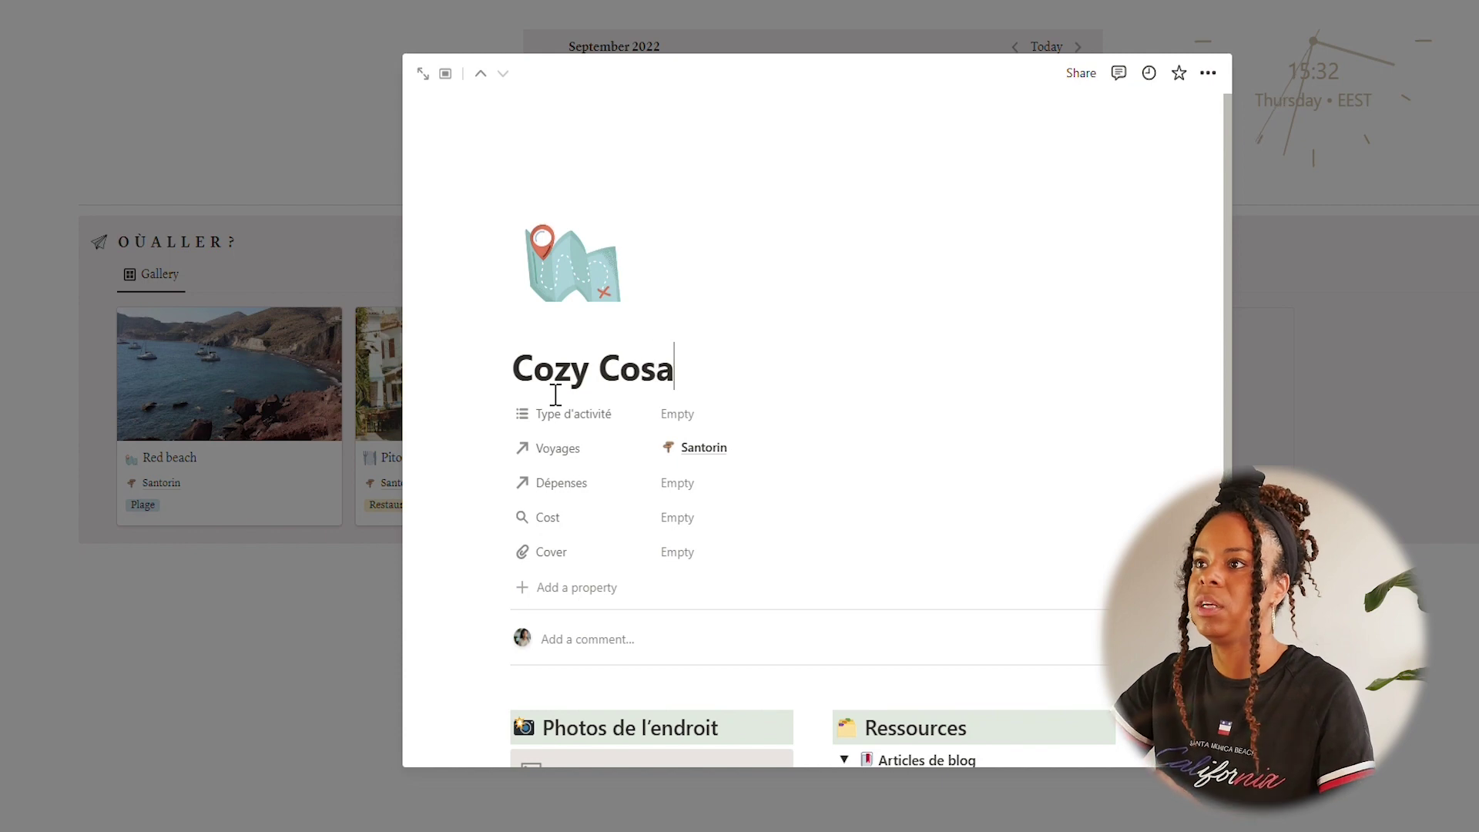
{"action": "left_click", "coordinate": [678, 414]}
{"action": "left_click", "coordinate": [716, 499]}
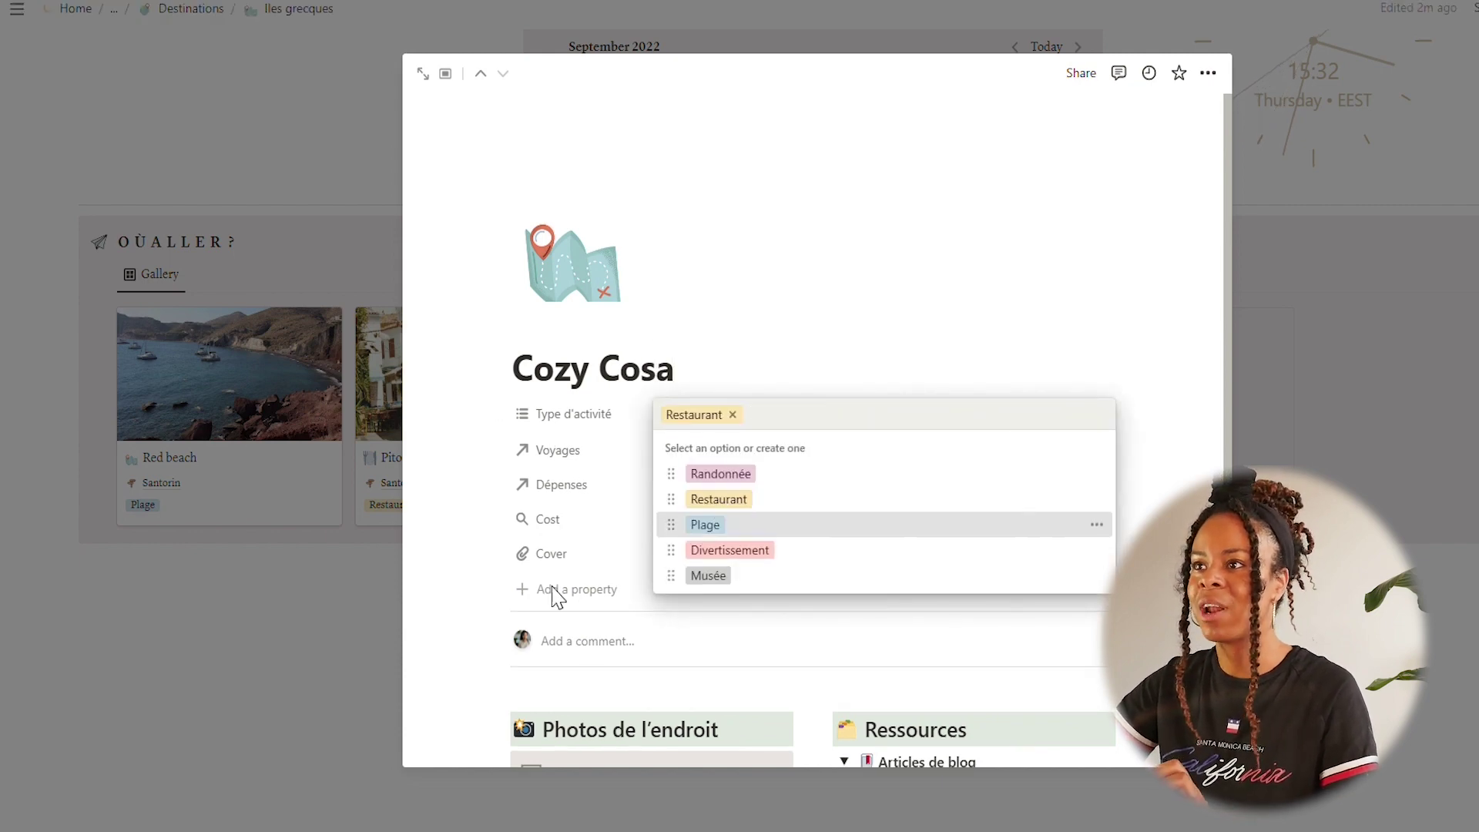
Open the file upload option for the Cover property of Cozy Cosa
{"action": "left_click", "coordinate": [693, 560]}
{"action": "left_click", "coordinate": [693, 562]}
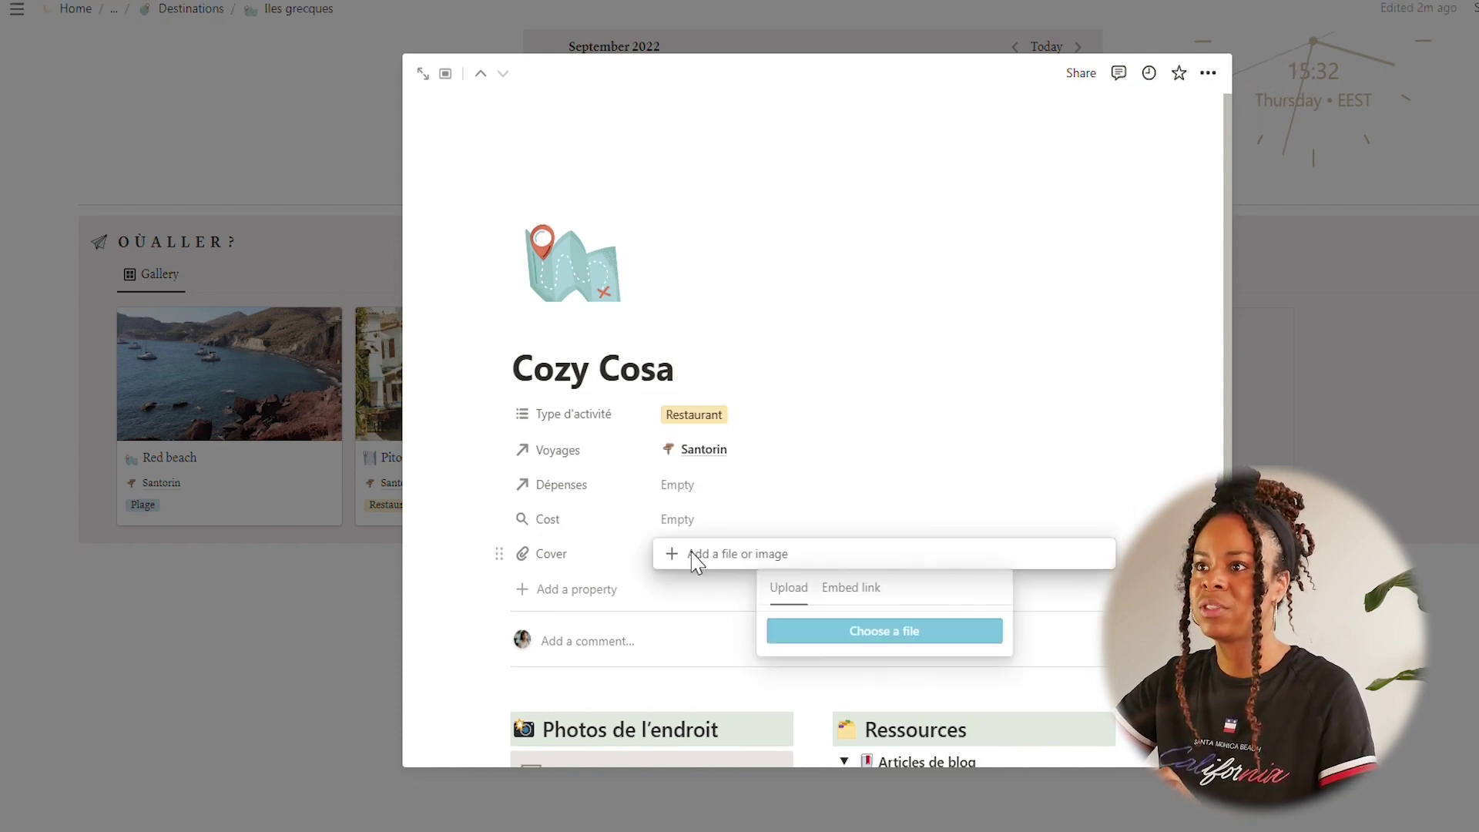
{"action": "left_click", "coordinate": [819, 640]}
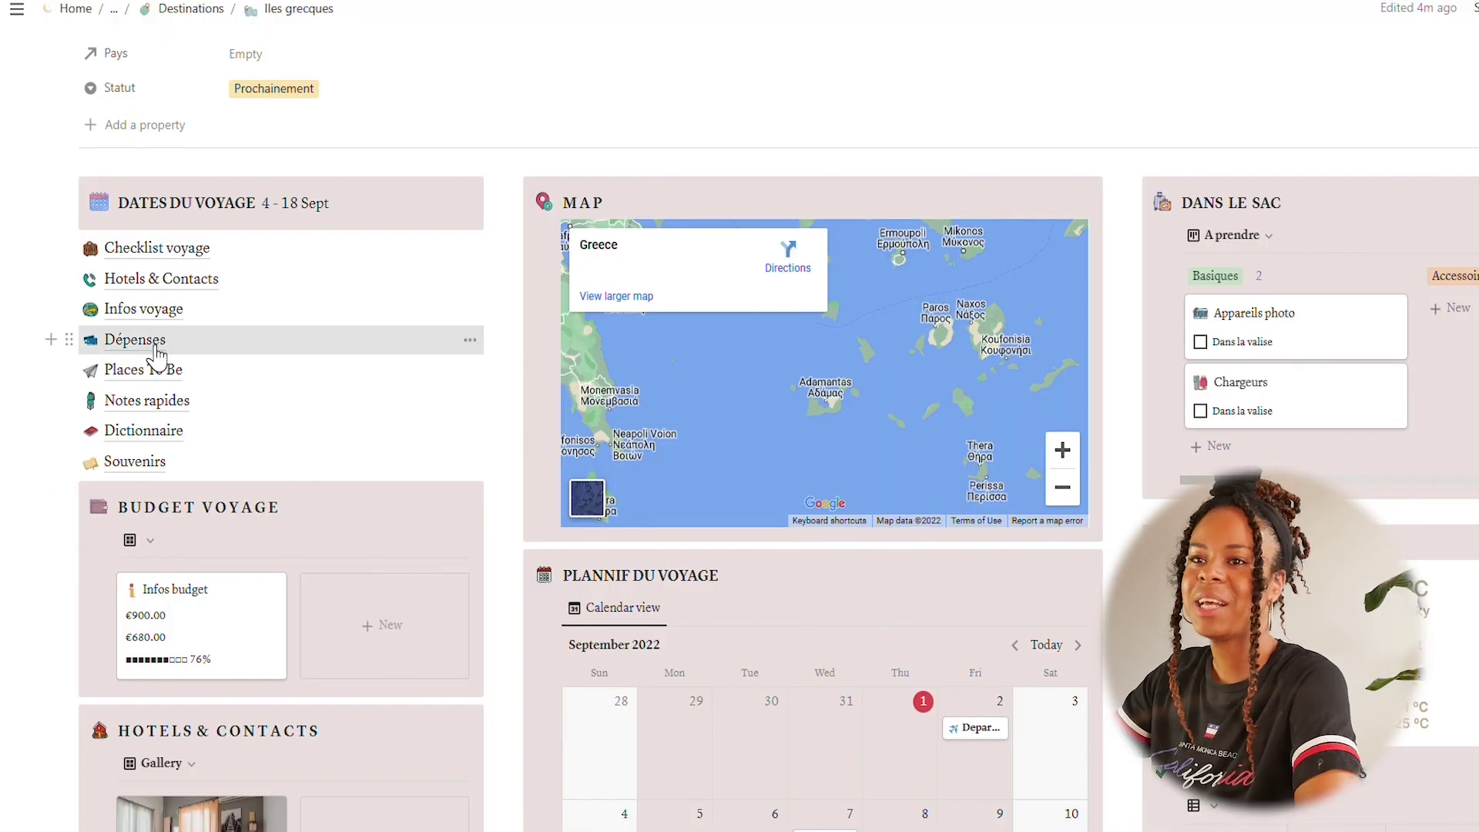
Open the Dépenses page of the Iles grecques trip and view the Vol : Paris - santorin expense
{"action": "left_click", "coordinate": [159, 358]}
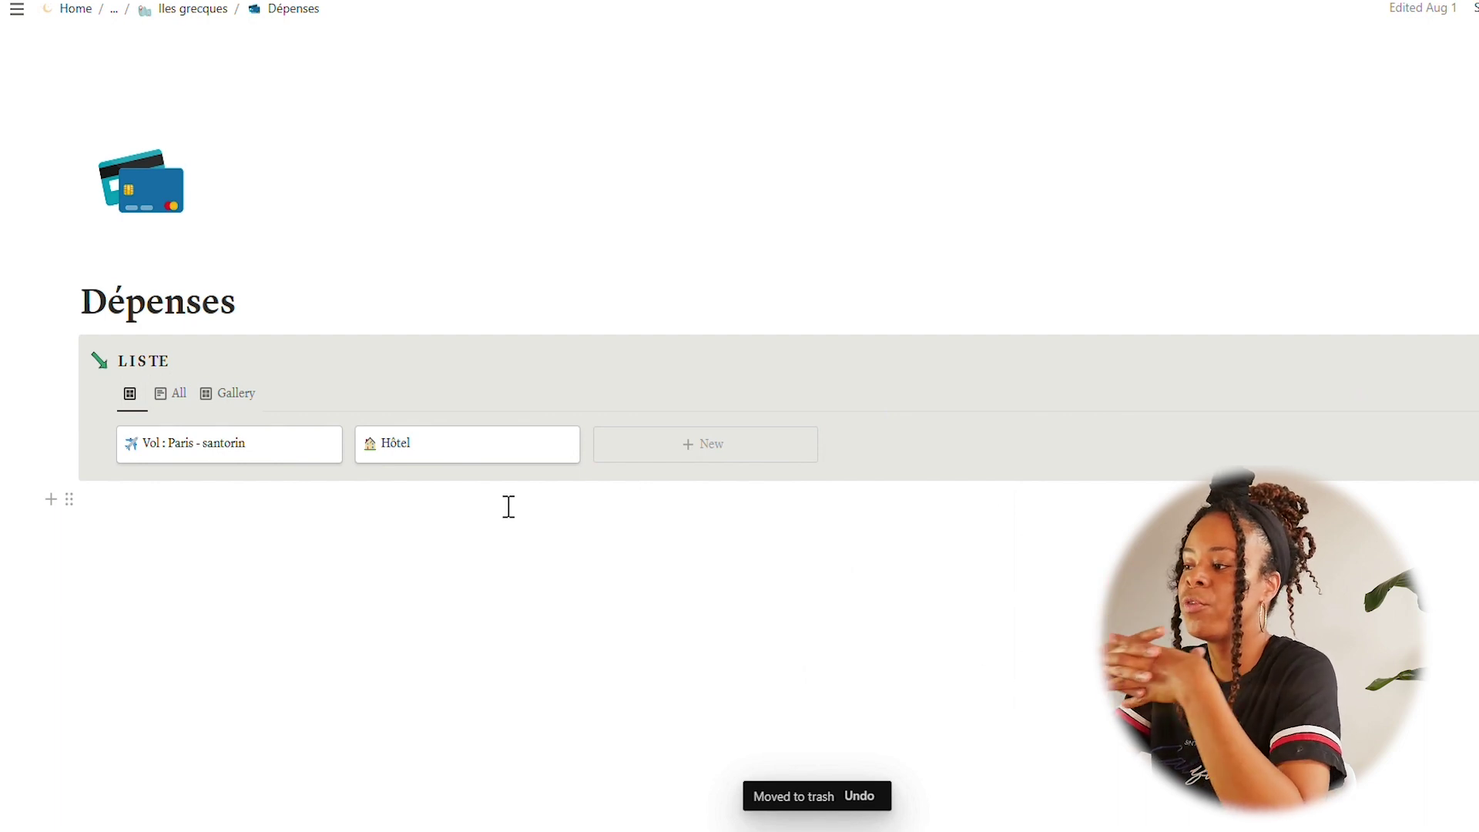
{"action": "left_click", "coordinate": [275, 450]}
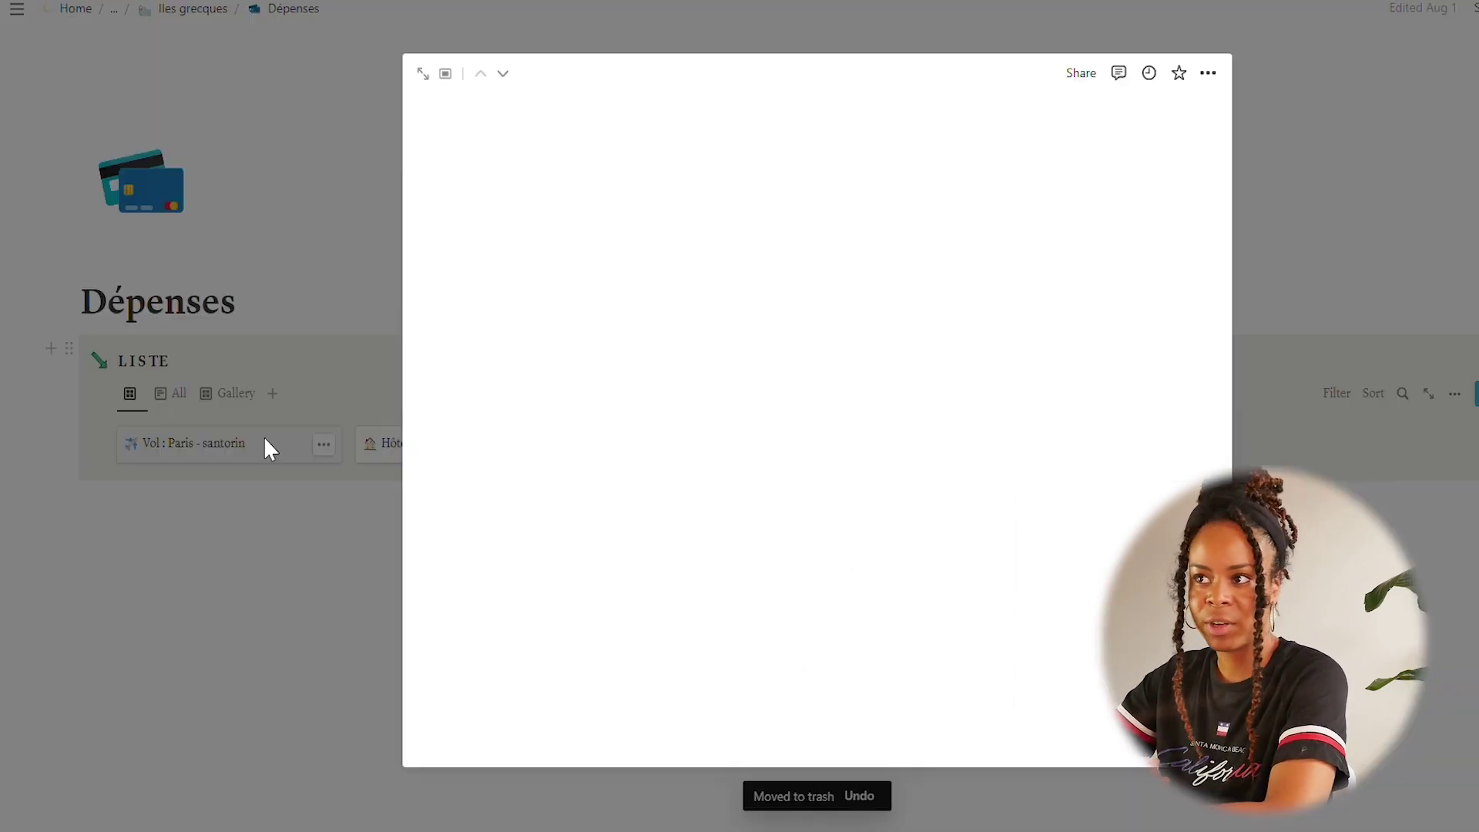
{"action": "left_click", "coordinate": [283, 548]}
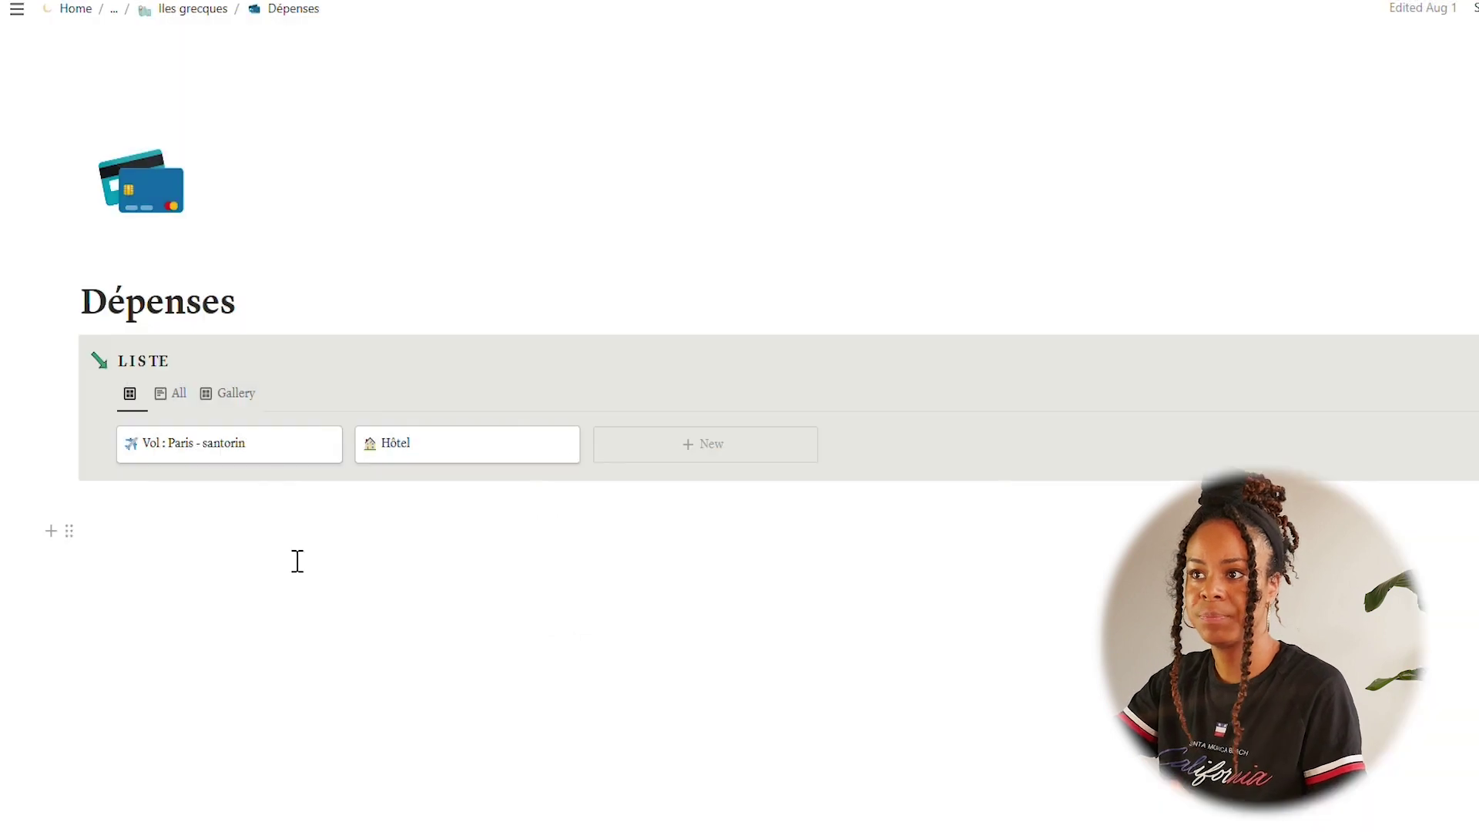
Add an expense titled Ferry Mykonos Naxos with a Coût € of 40 to the Dépenses list
{"action": "left_click", "coordinate": [647, 461]}
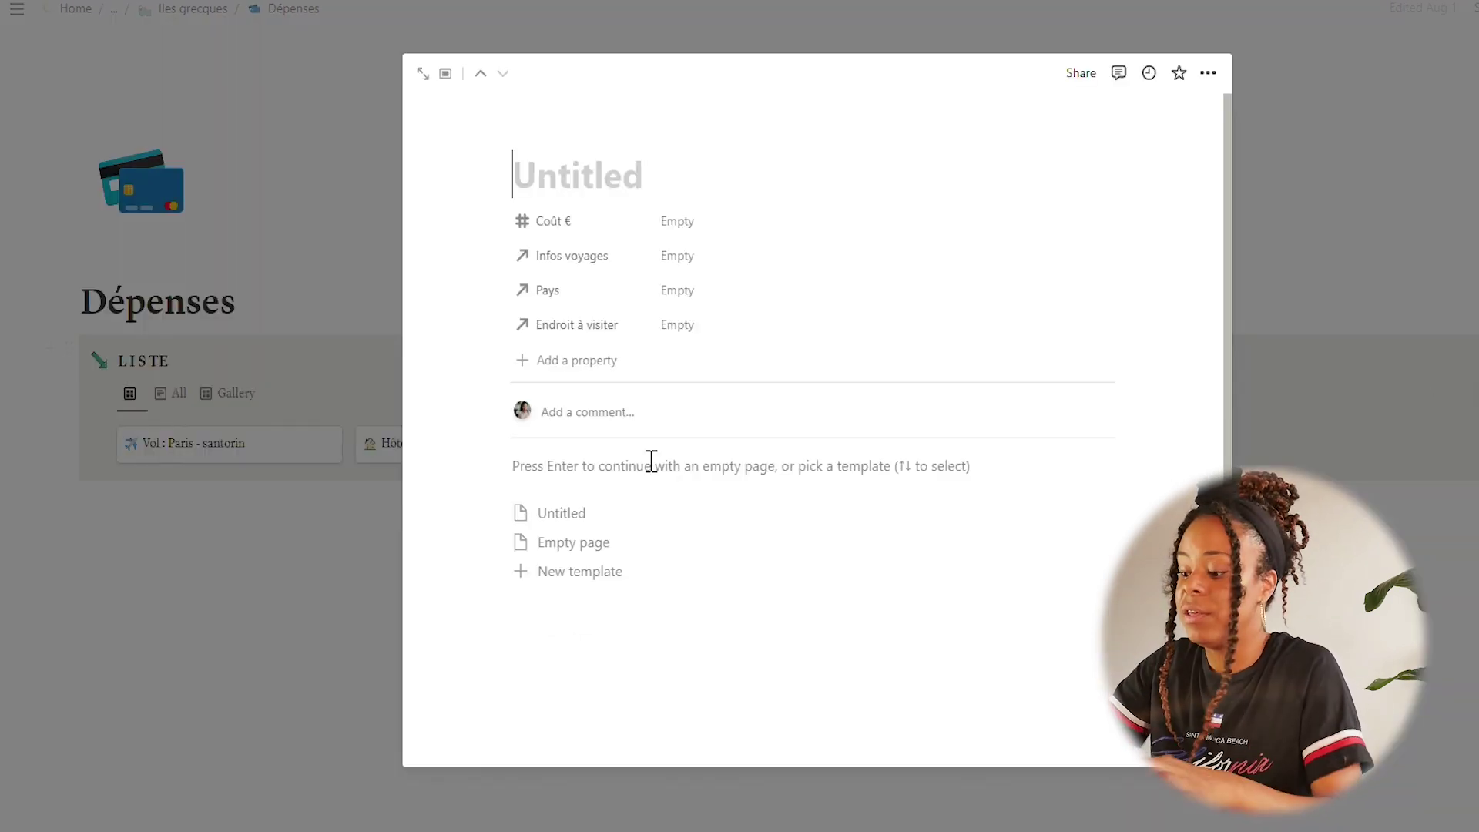
{"action": "type", "text": "Ferry My"}
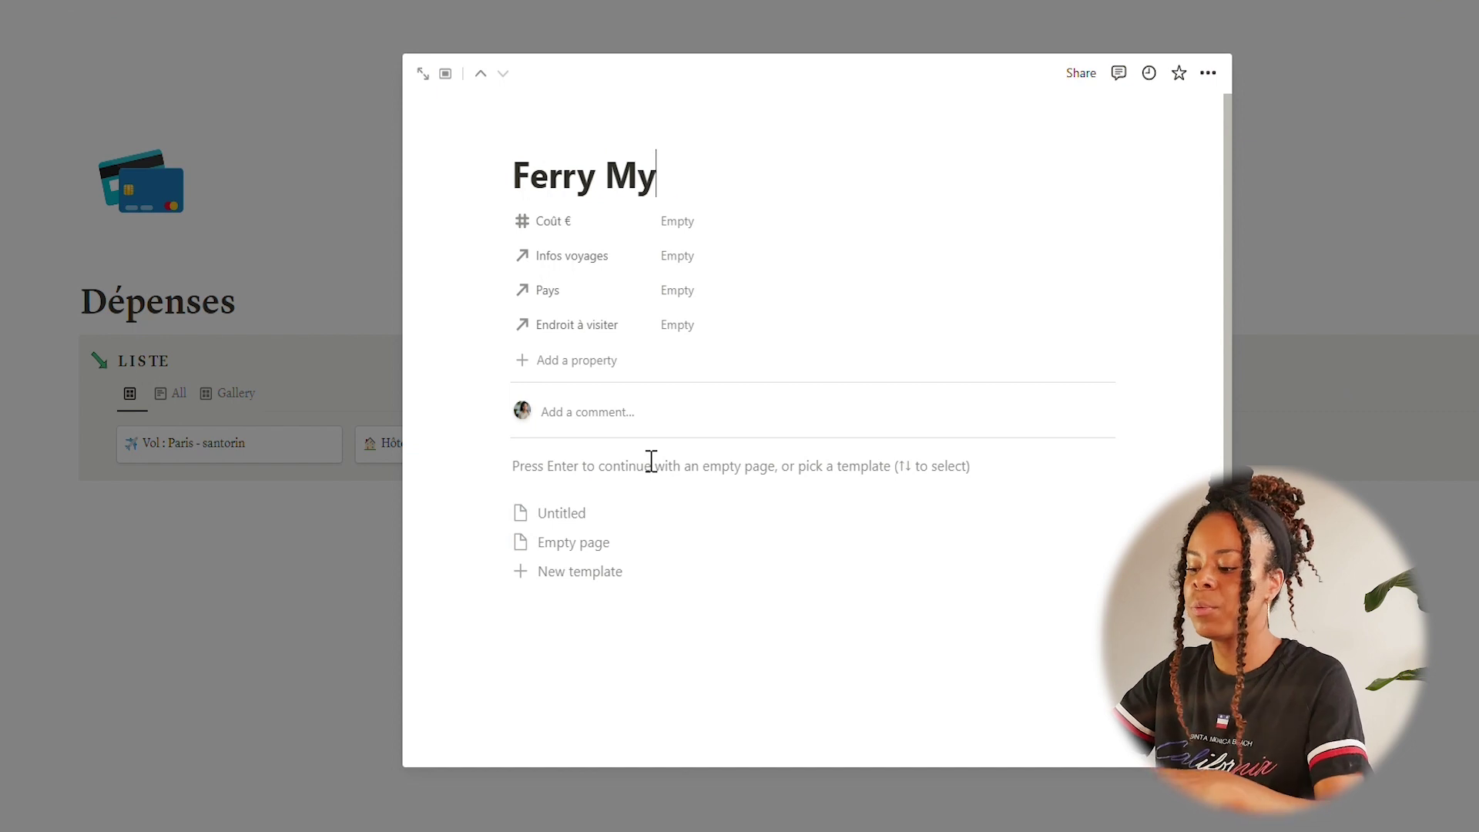
{"action": "type", "text": "konos Naxos"}
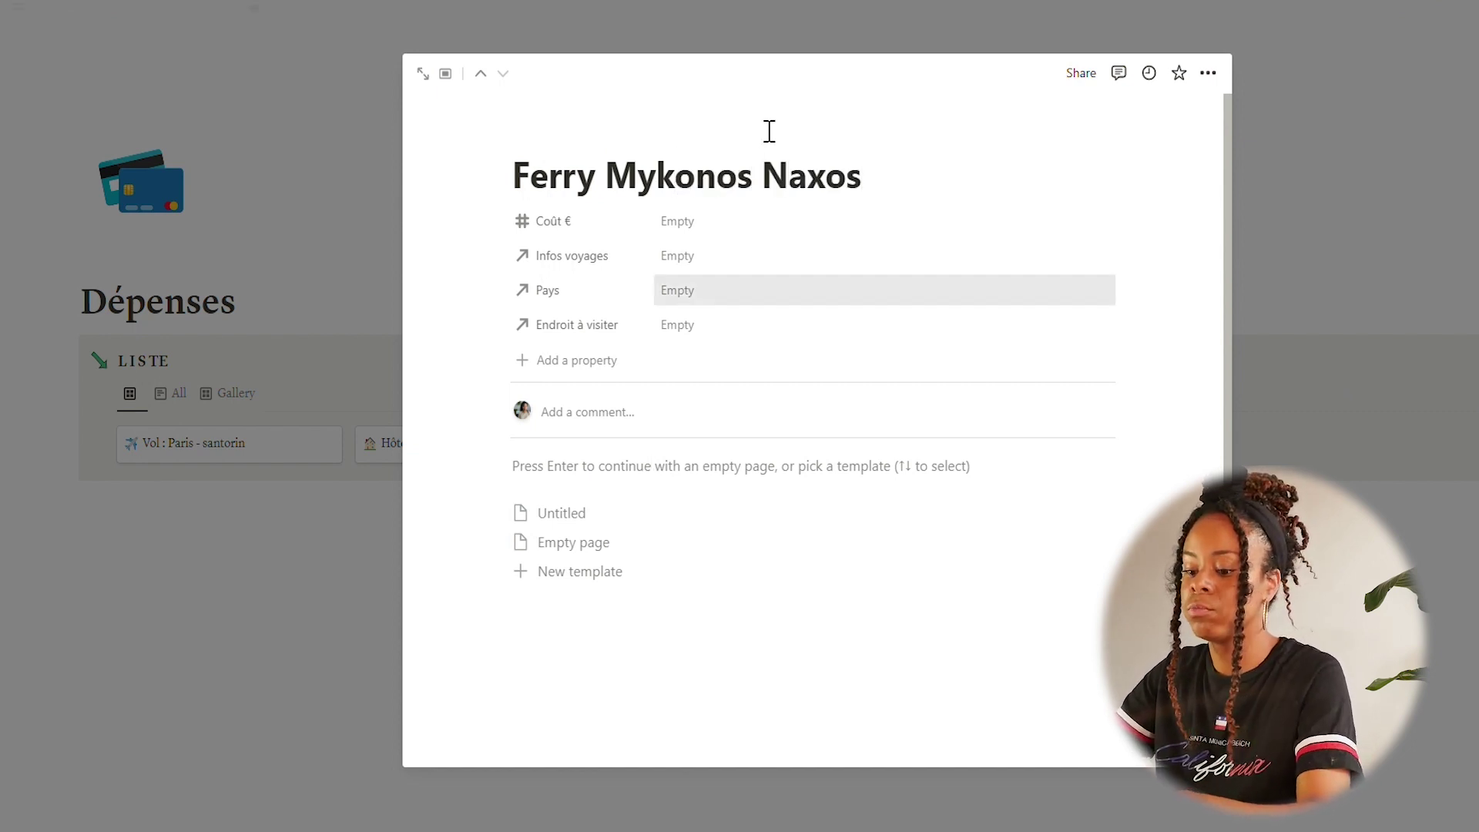
{"action": "left_click", "coordinate": [704, 230]}
{"action": "type", "text": "40"}
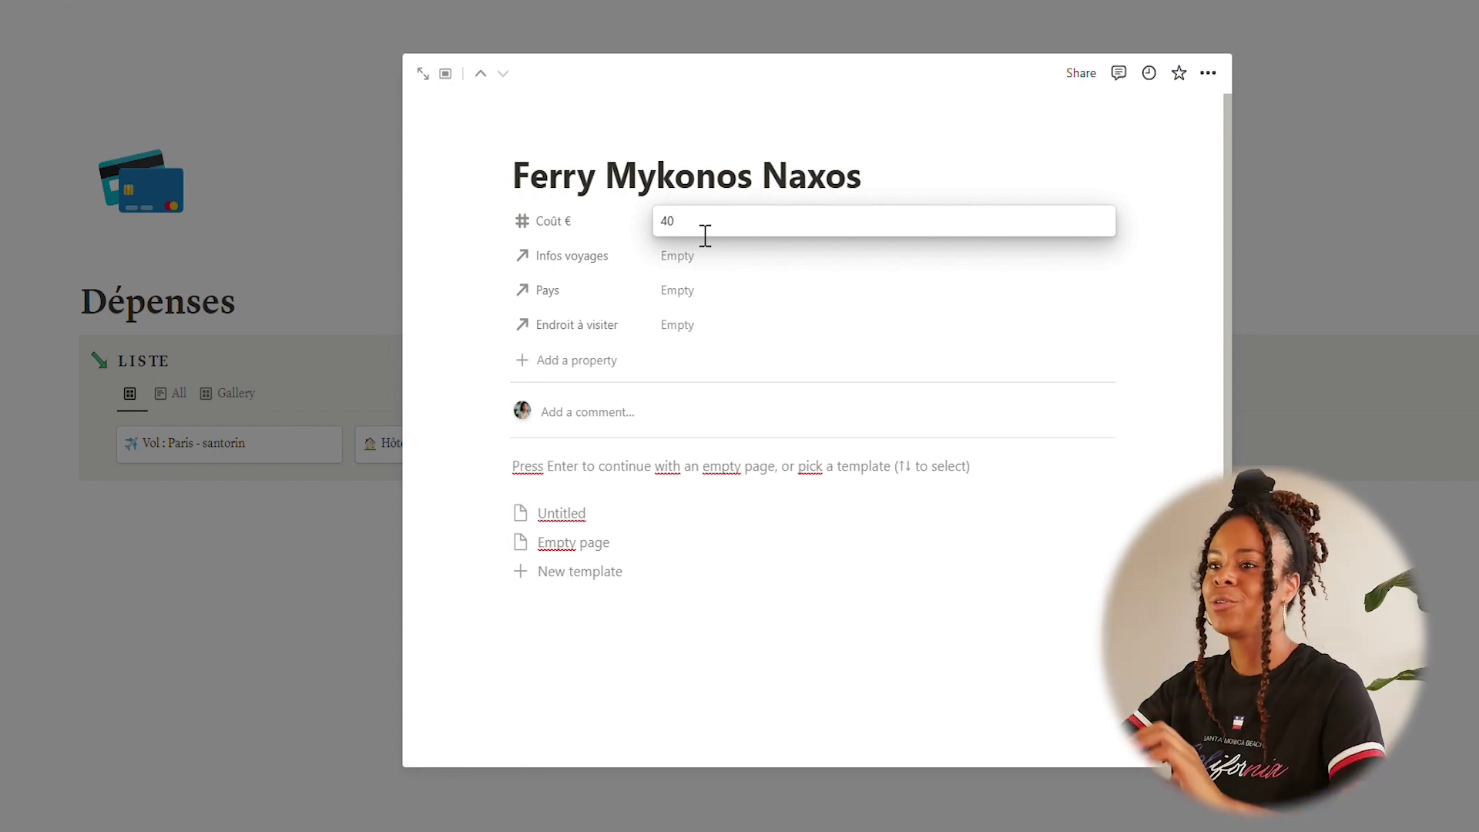
{"action": "left_click", "coordinate": [649, 665]}
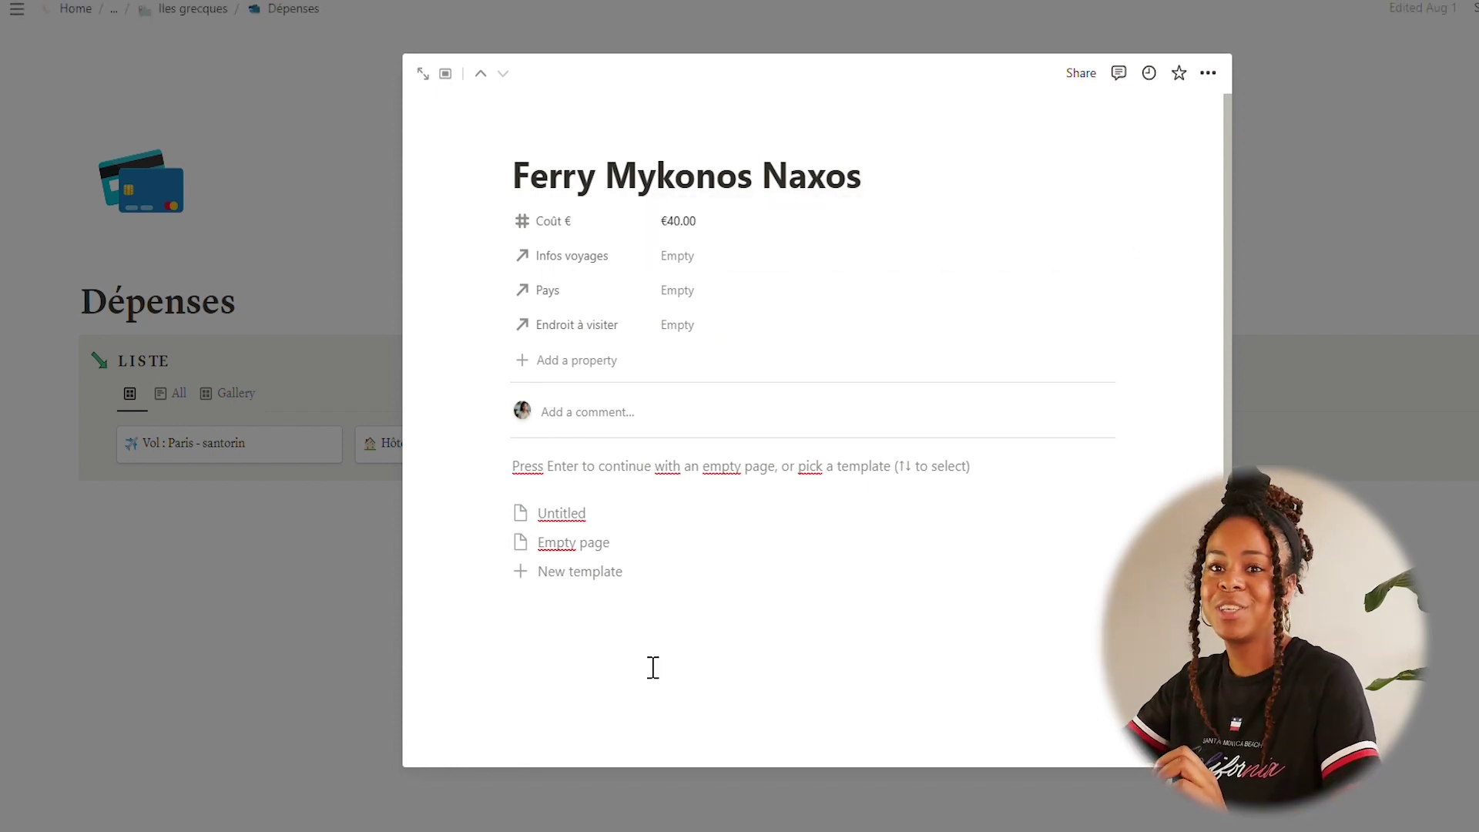
{"action": "left_click", "coordinate": [346, 653]}
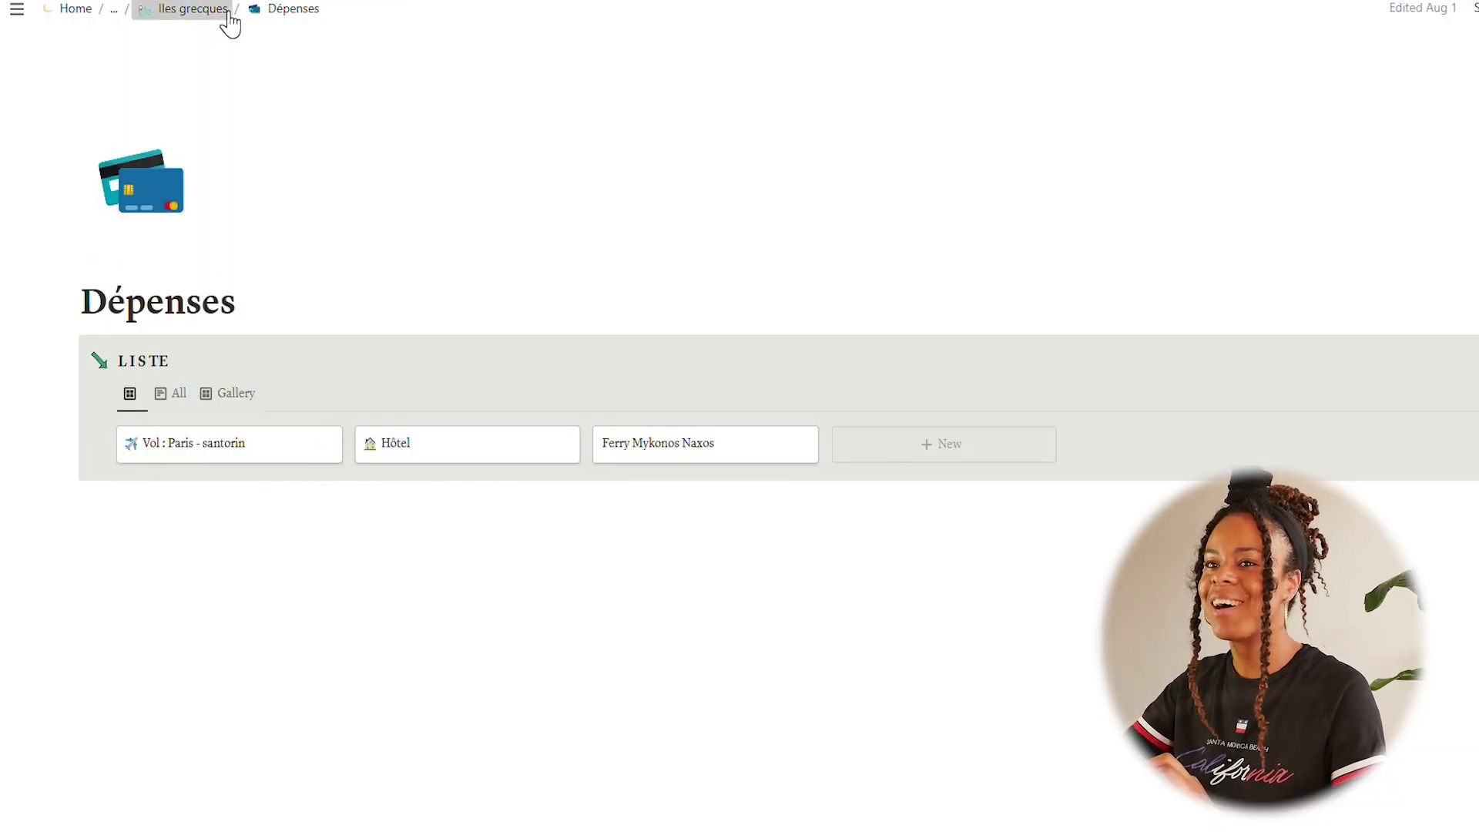
Return to the Iles grecques page and link the Ferry Mykonos Naxos expense to the Infos budget entry
{"action": "left_click", "coordinate": [228, 13]}
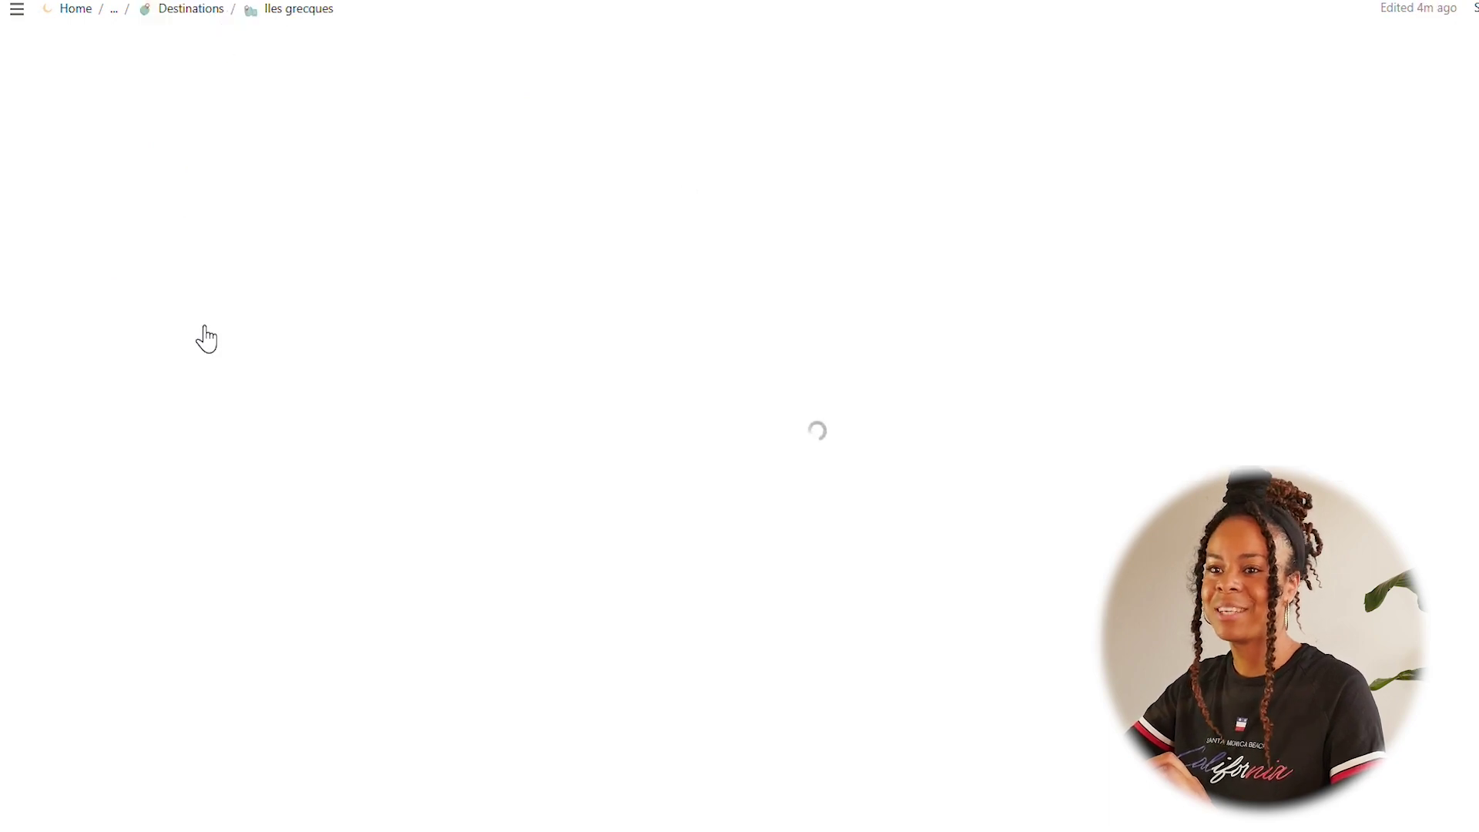
{"action": "scroll", "coordinate": [211, 486], "scroll_direction": "down", "scroll_amount": 5}
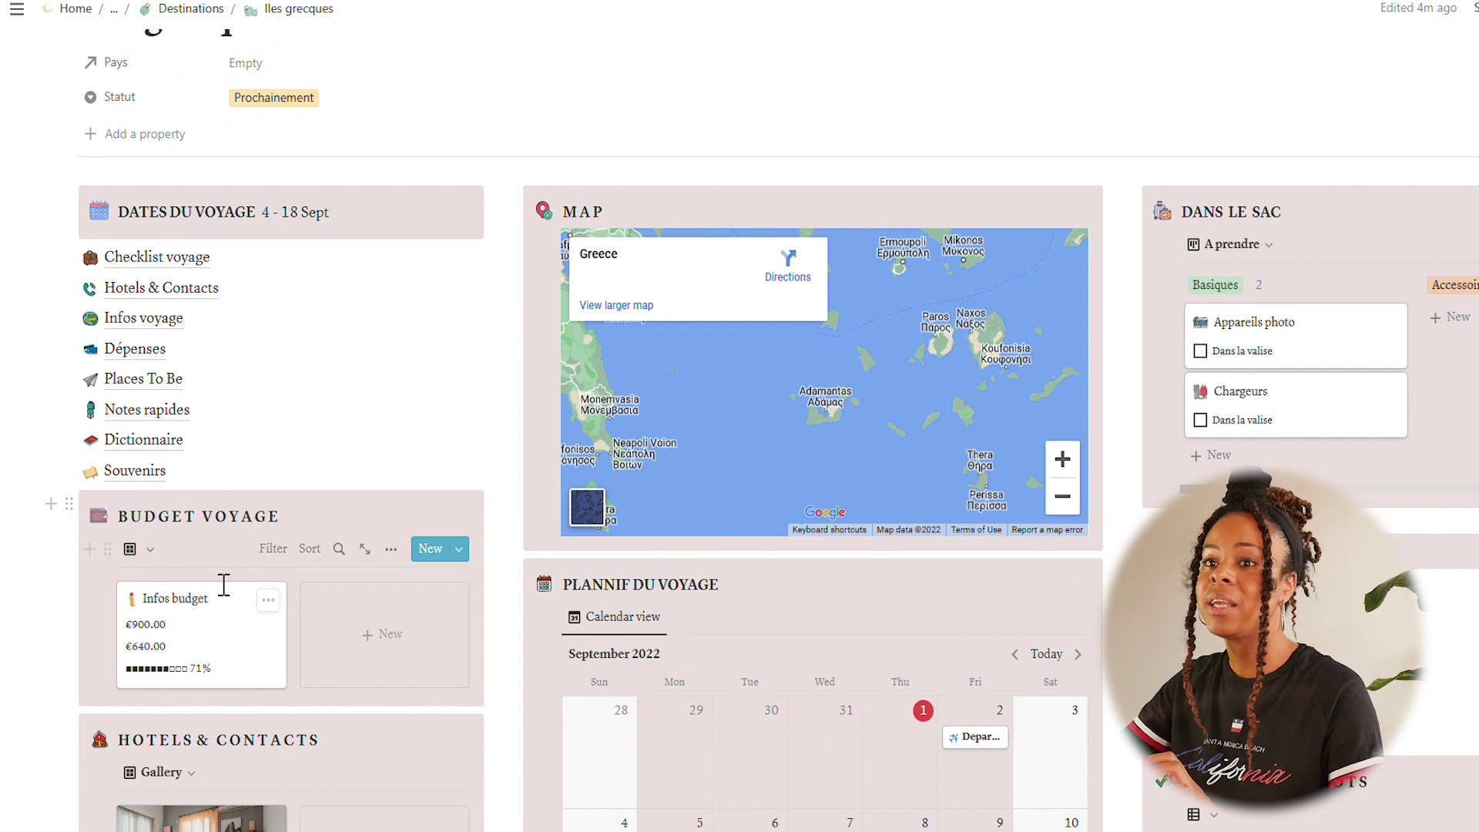
{"action": "left_click", "coordinate": [176, 658]}
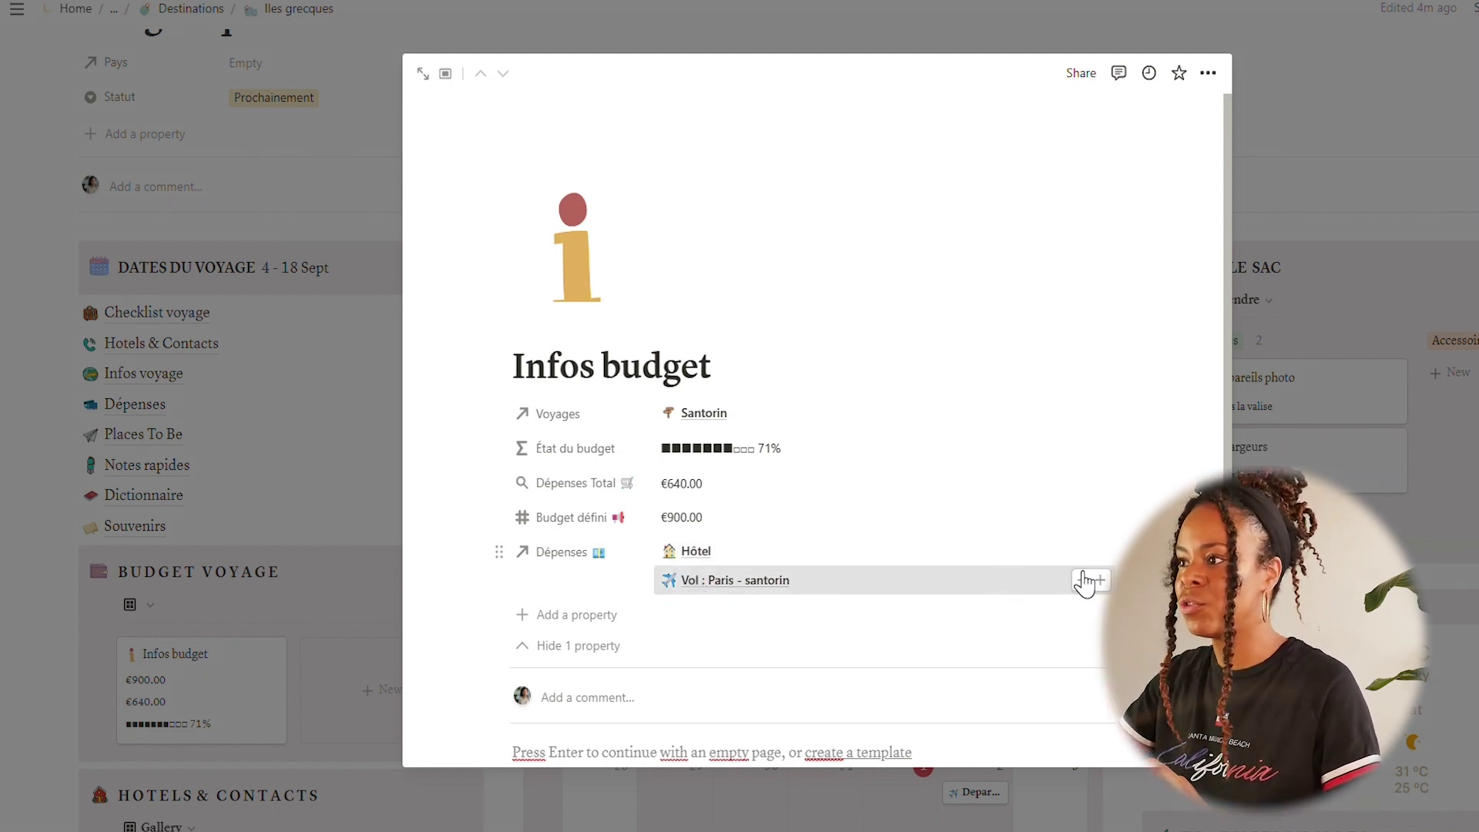
{"action": "left_click", "coordinate": [1094, 580]}
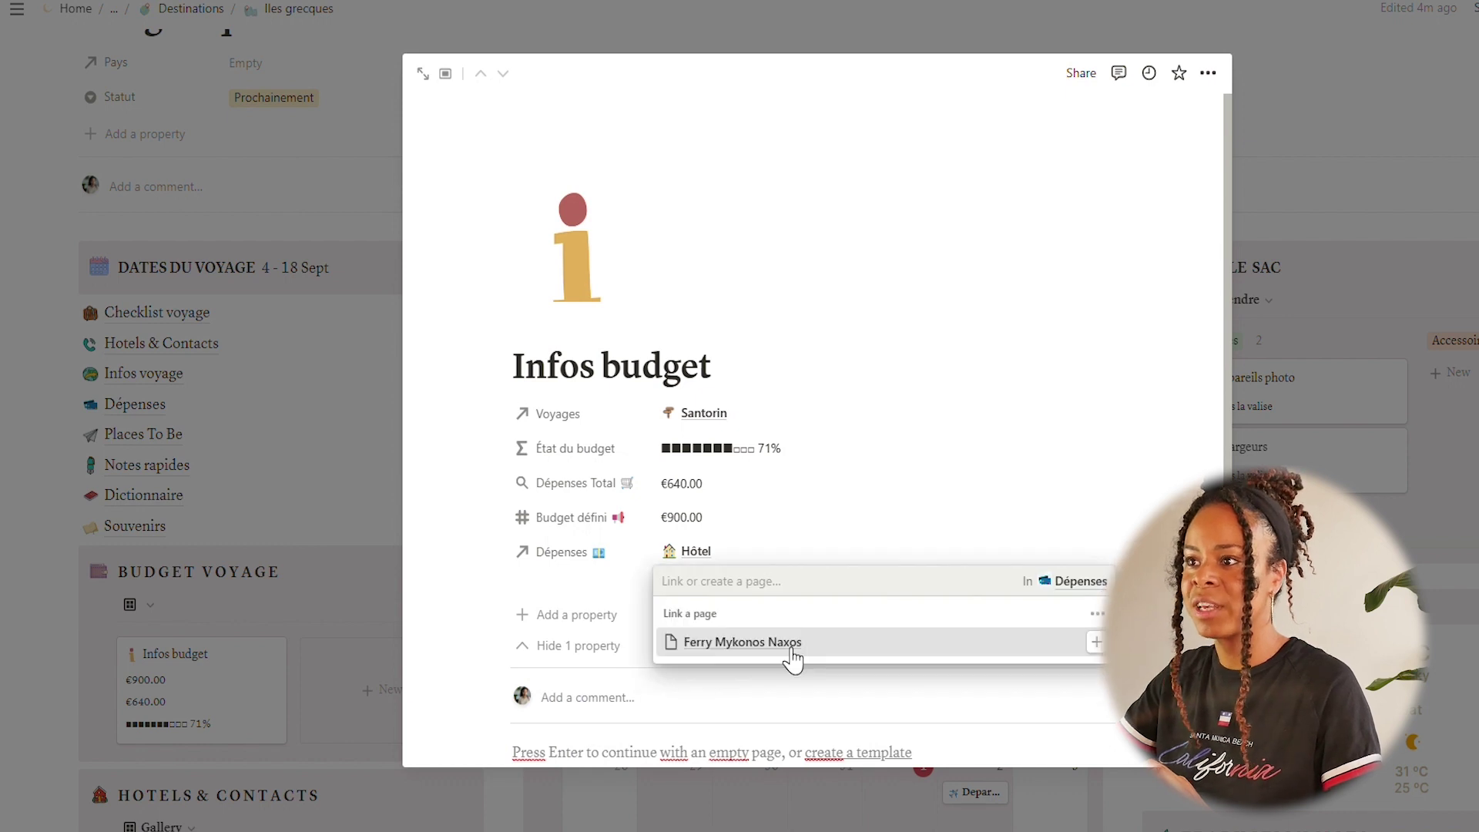
{"action": "left_click", "coordinate": [792, 659]}
{"action": "key", "text": "Escape"}
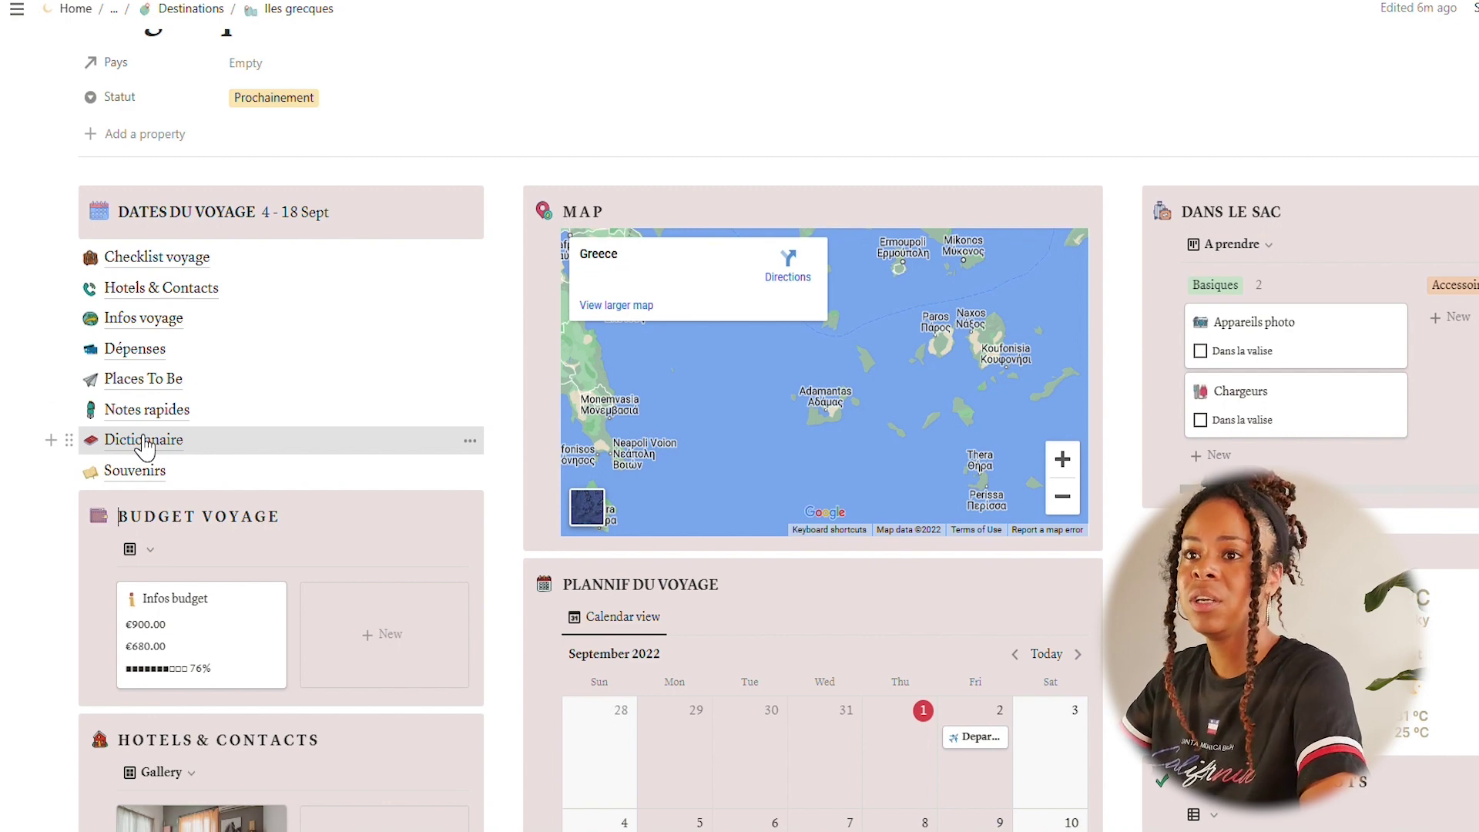
View the Notes rapides page of the trip and return to the Iles grecques page
{"action": "left_click", "coordinate": [142, 429]}
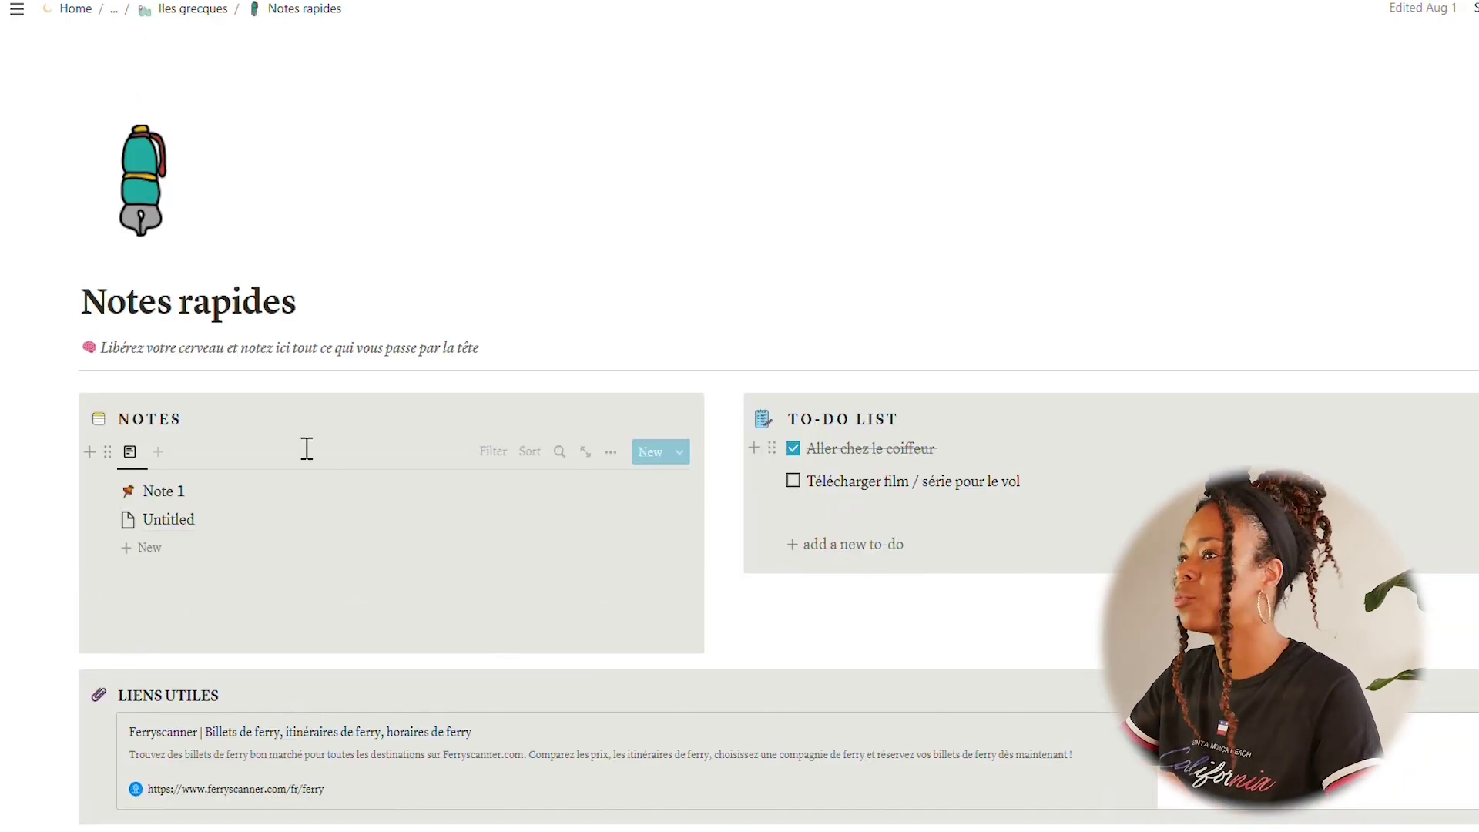
{"action": "left_click", "coordinate": [176, 11]}
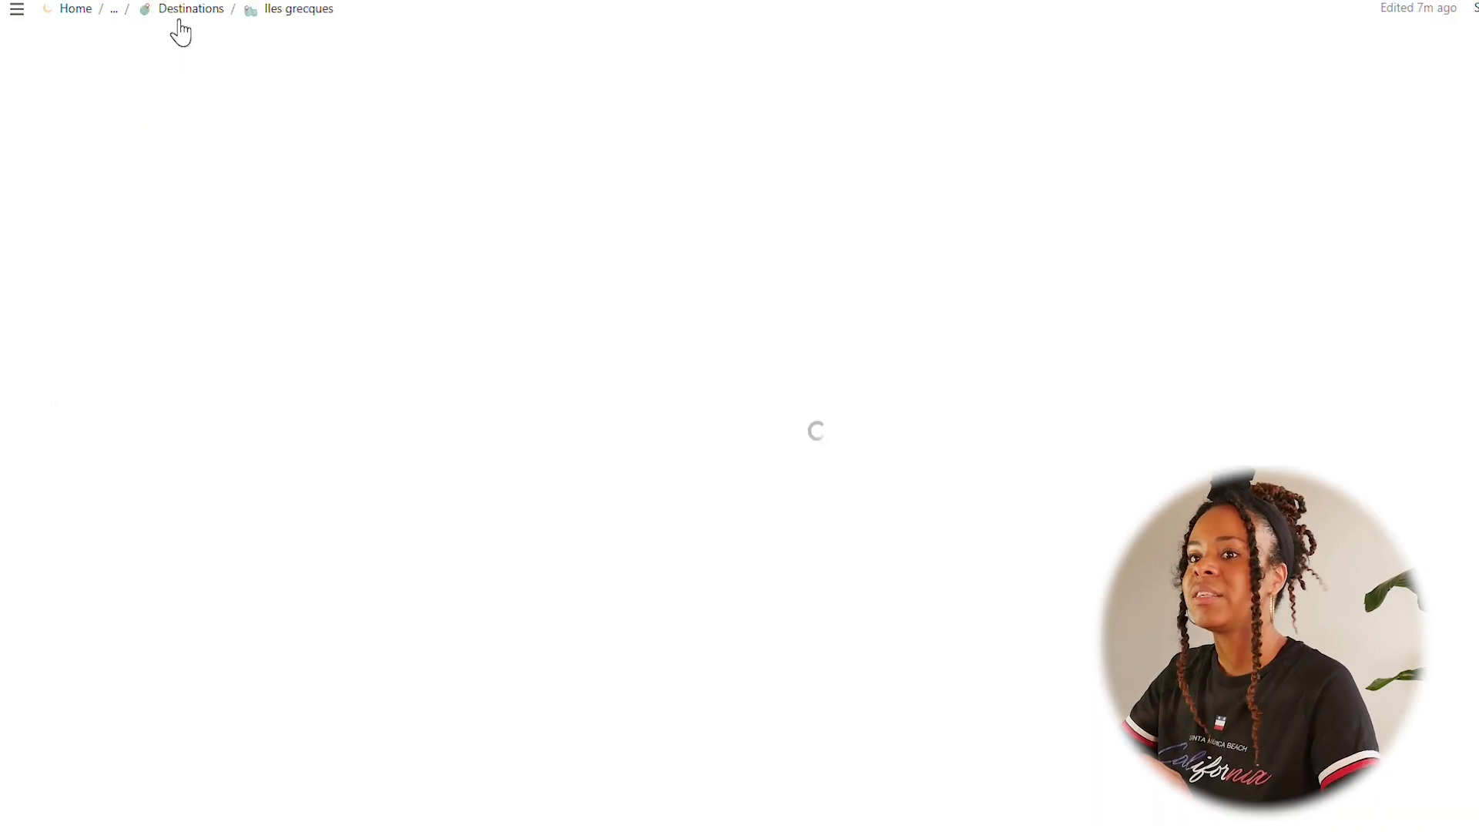
{"action": "scroll", "coordinate": [74, 703], "scroll_direction": "down", "scroll_amount": 5}
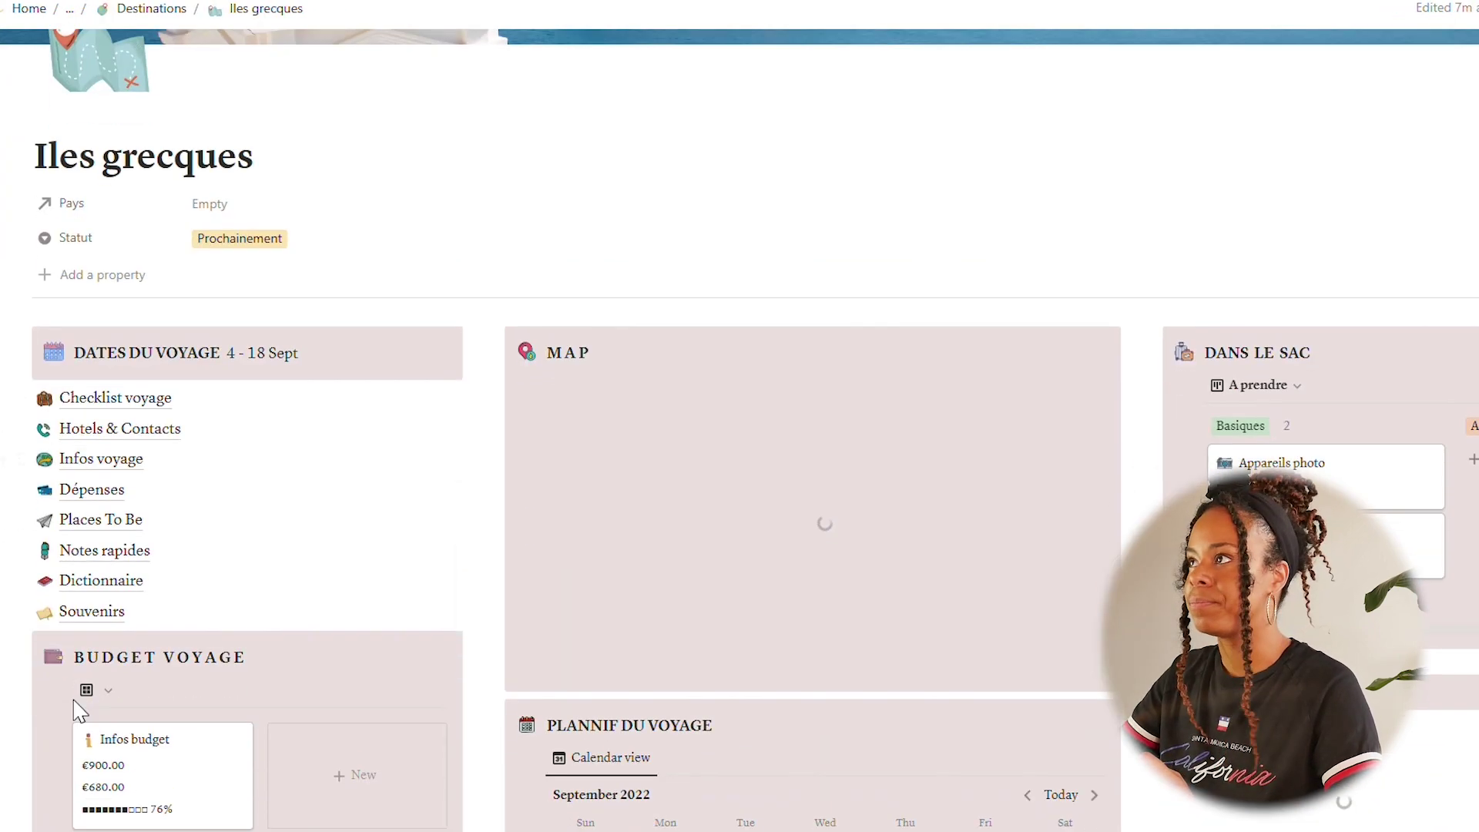
Add an event titled Départ CDG with an airplane icon on September 2, 2022 in the Plannif du voyage calendar
{"action": "scroll", "coordinate": [74, 703], "scroll_direction": "down", "scroll_amount": 4}
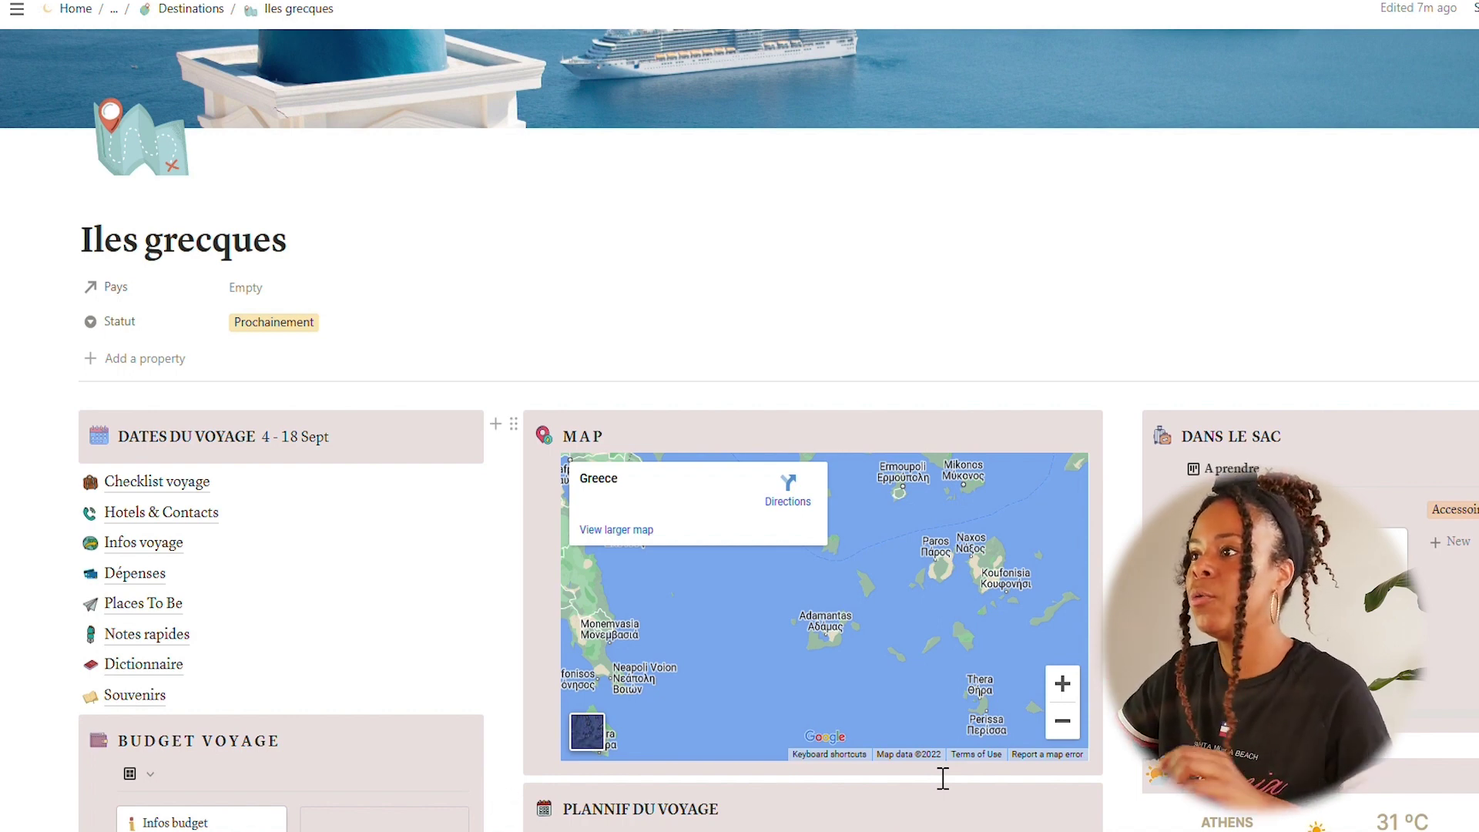
{"action": "scroll", "coordinate": [943, 779], "scroll_direction": "down", "scroll_amount": 5}
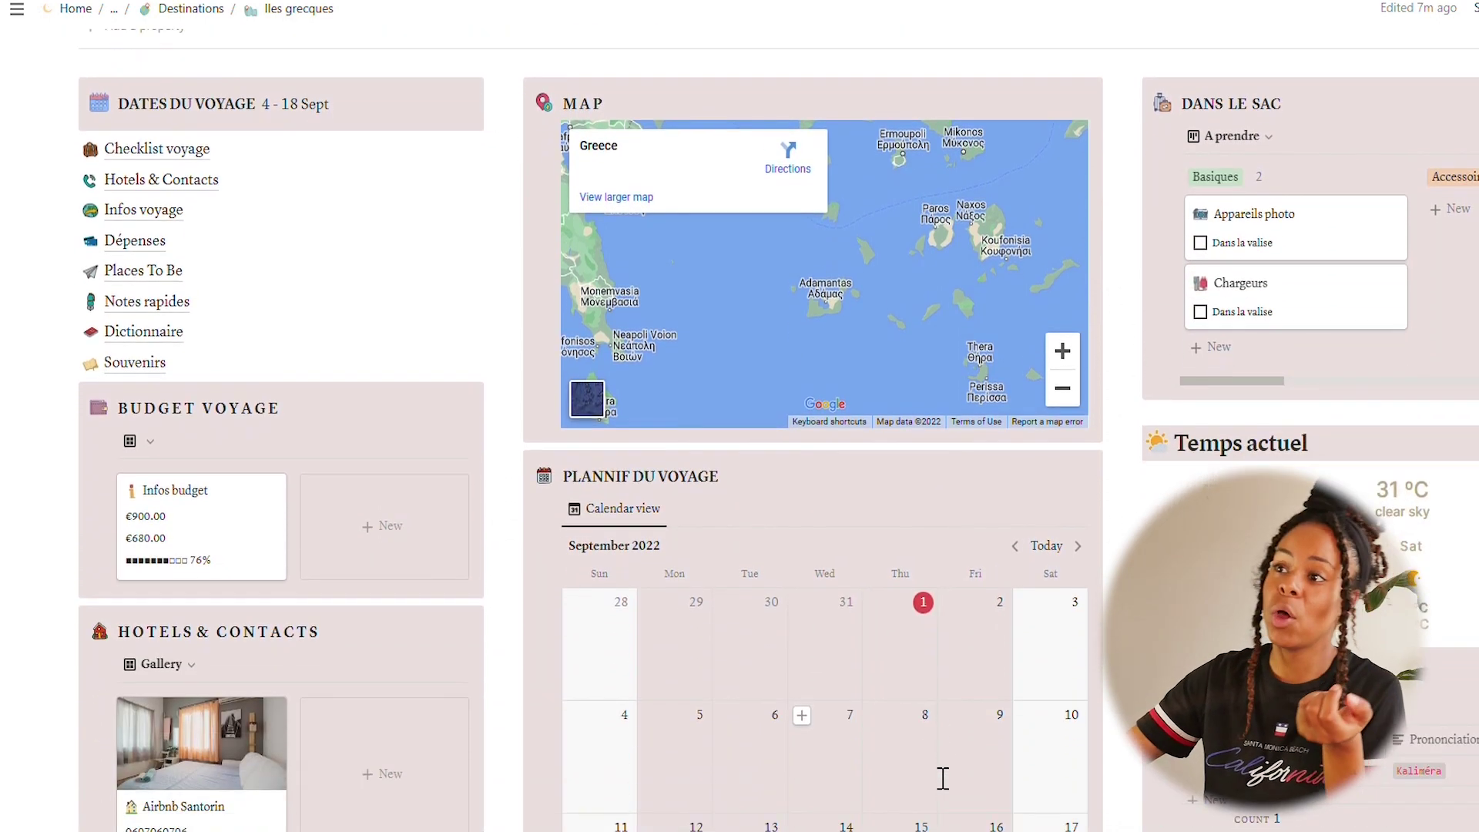
{"action": "scroll", "coordinate": [943, 778], "scroll_direction": "down", "scroll_amount": 2}
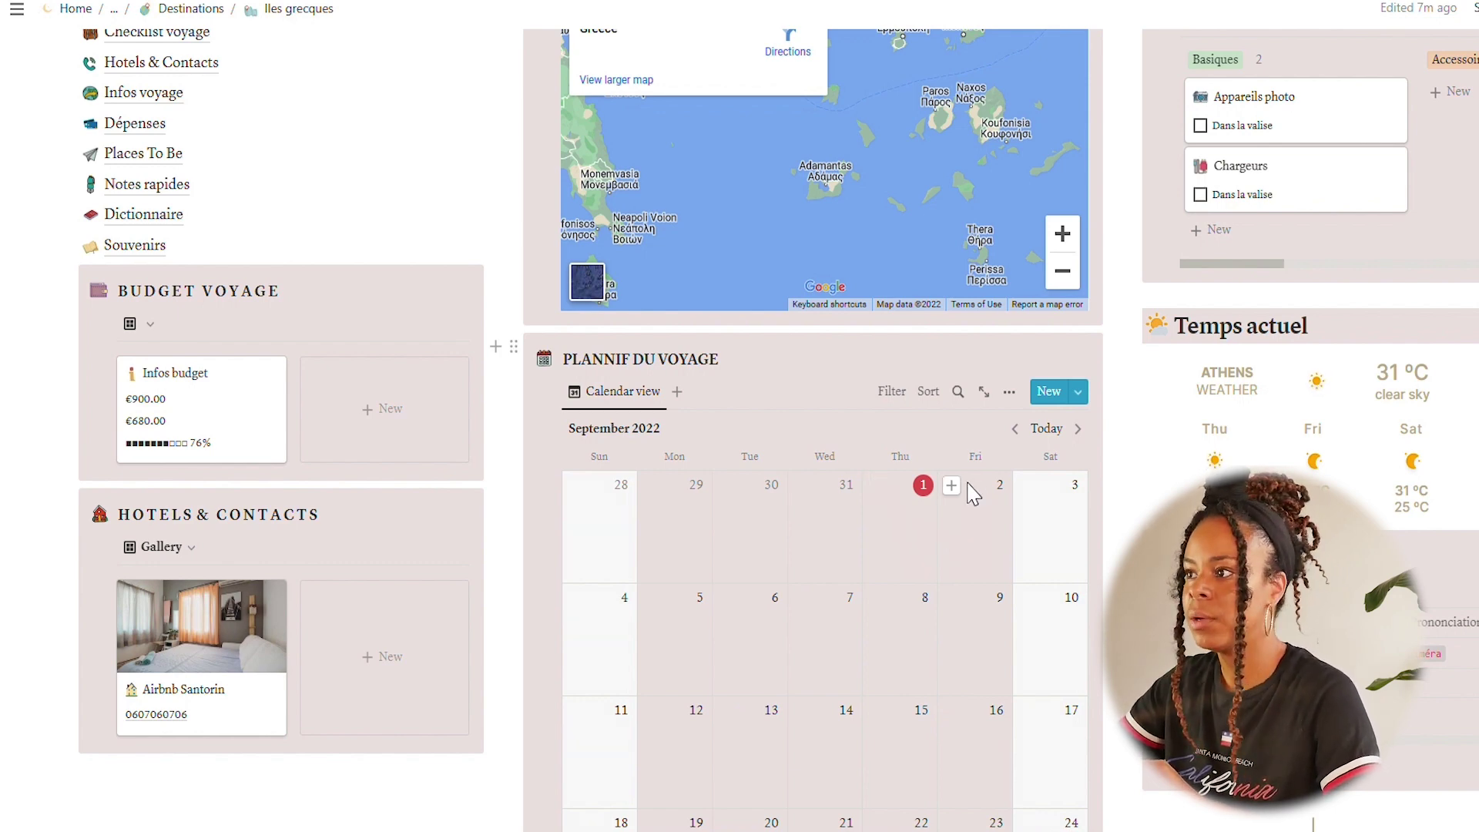
{"action": "left_click", "coordinate": [955, 487]}
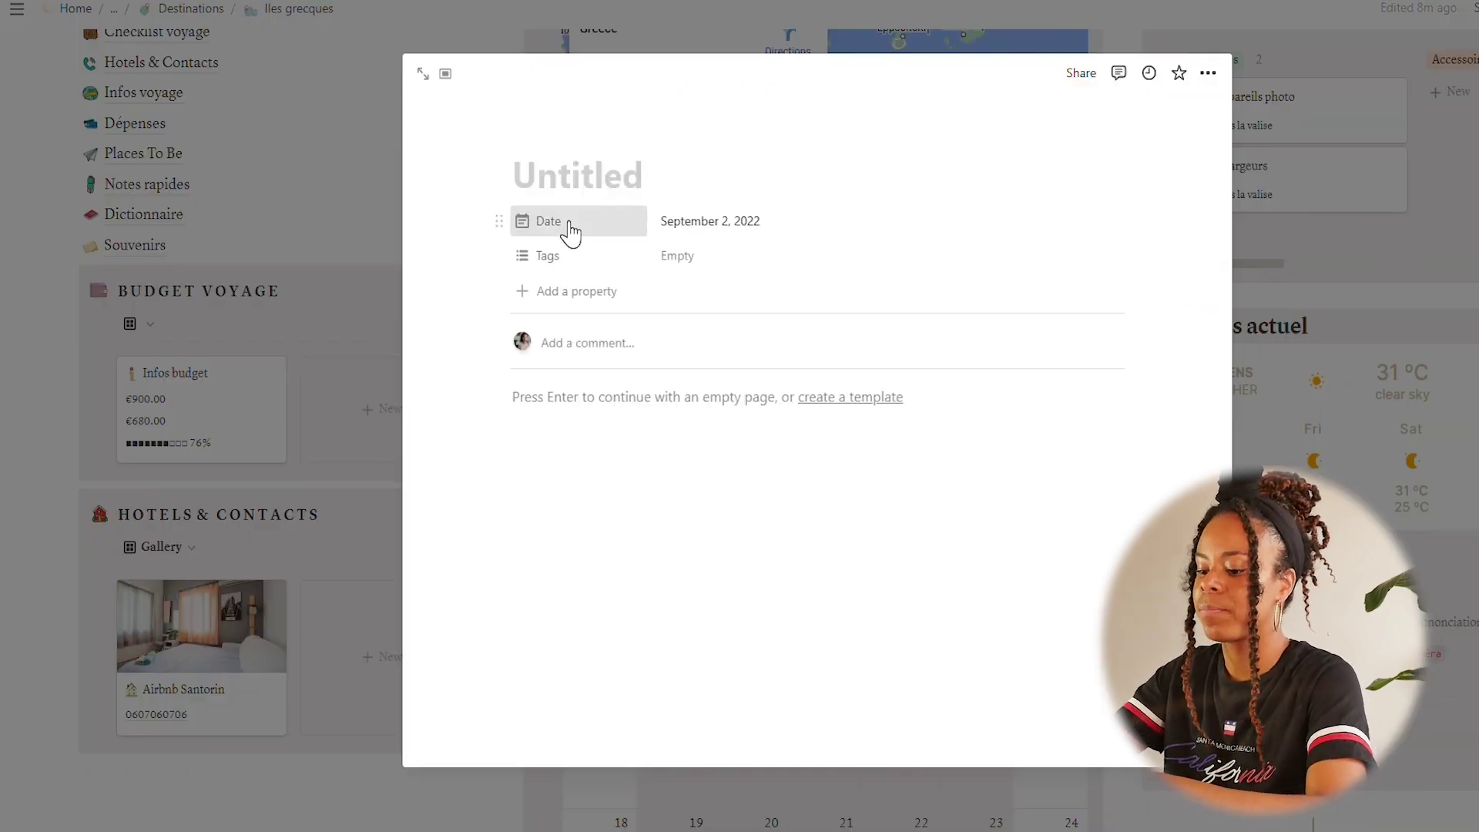
{"action": "type", "text": "Départ "}
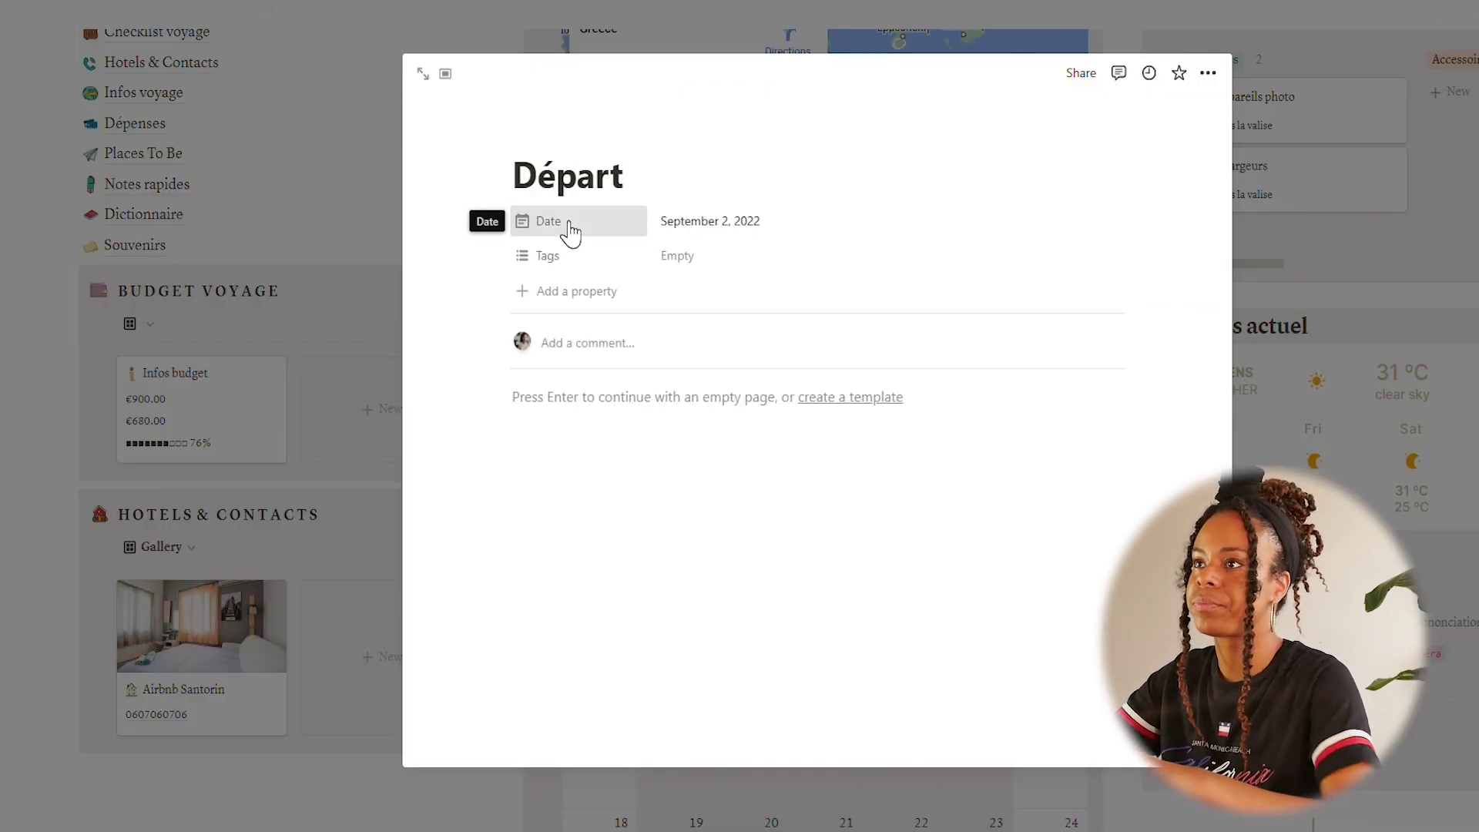
{"action": "type", "text": "CDG"}
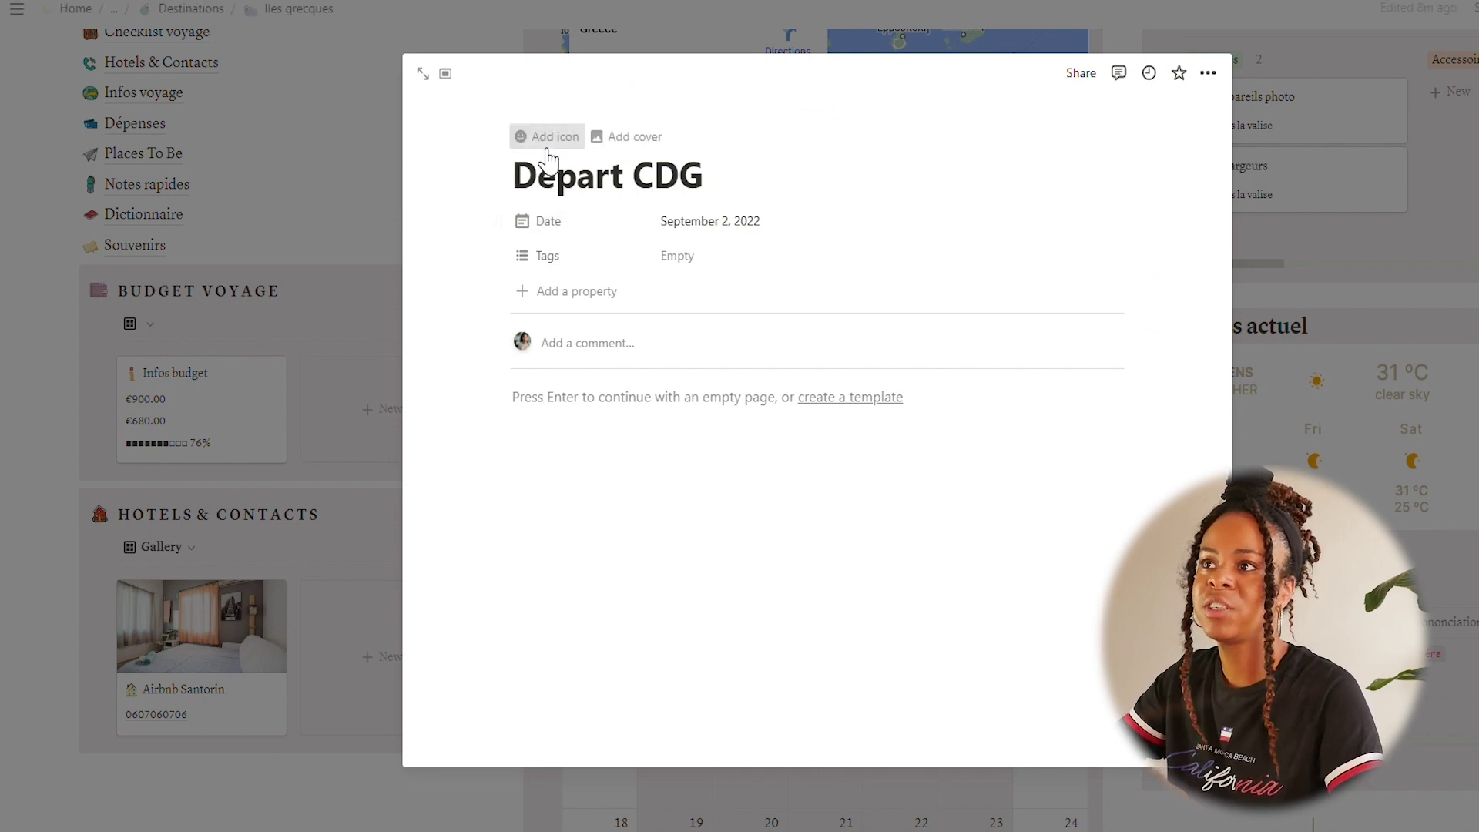
{"action": "left_click", "coordinate": [549, 159]}
{"action": "left_click", "coordinate": [505, 386]}
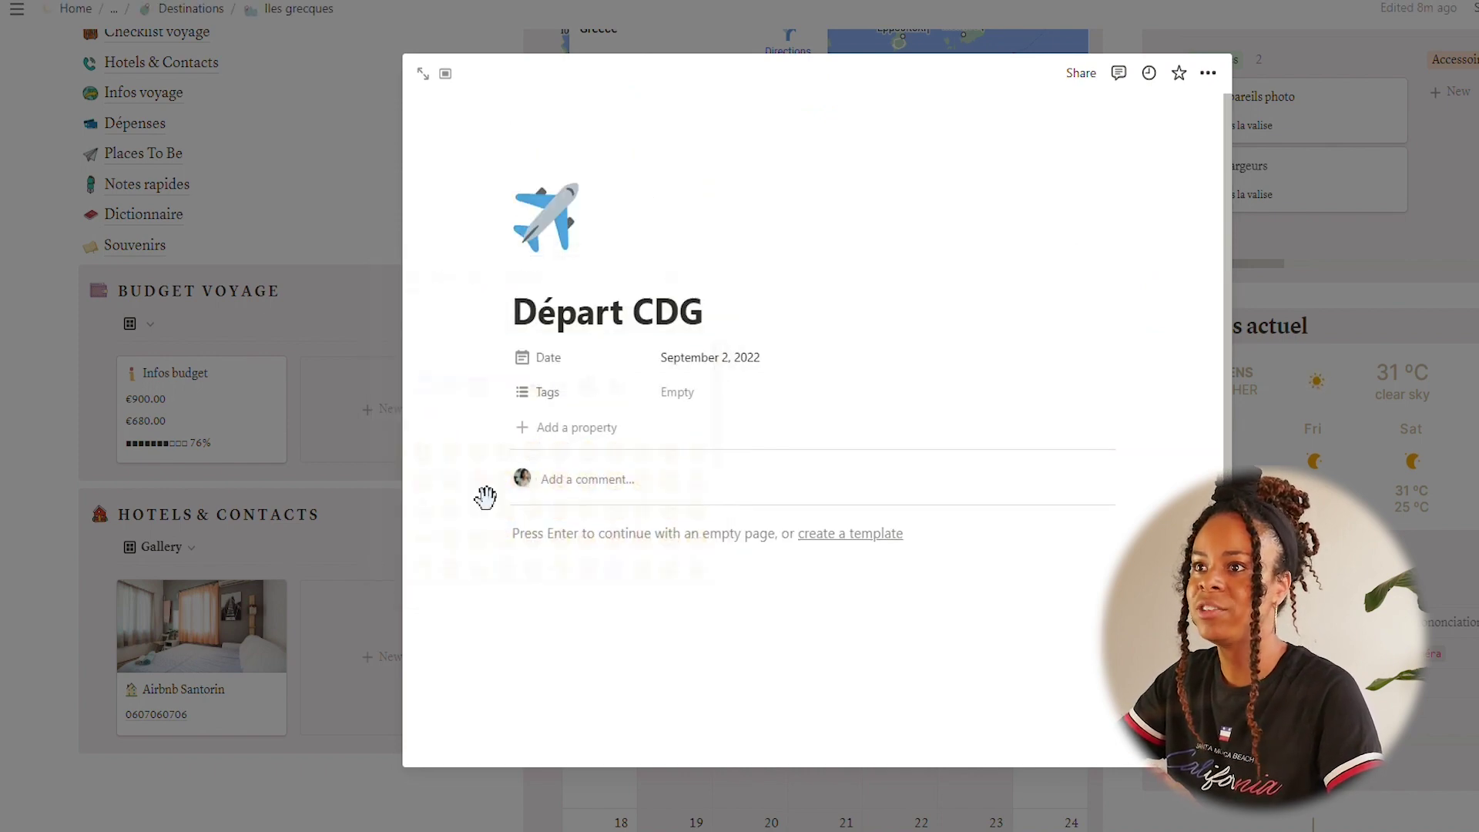
{"action": "left_click", "coordinate": [363, 758]}
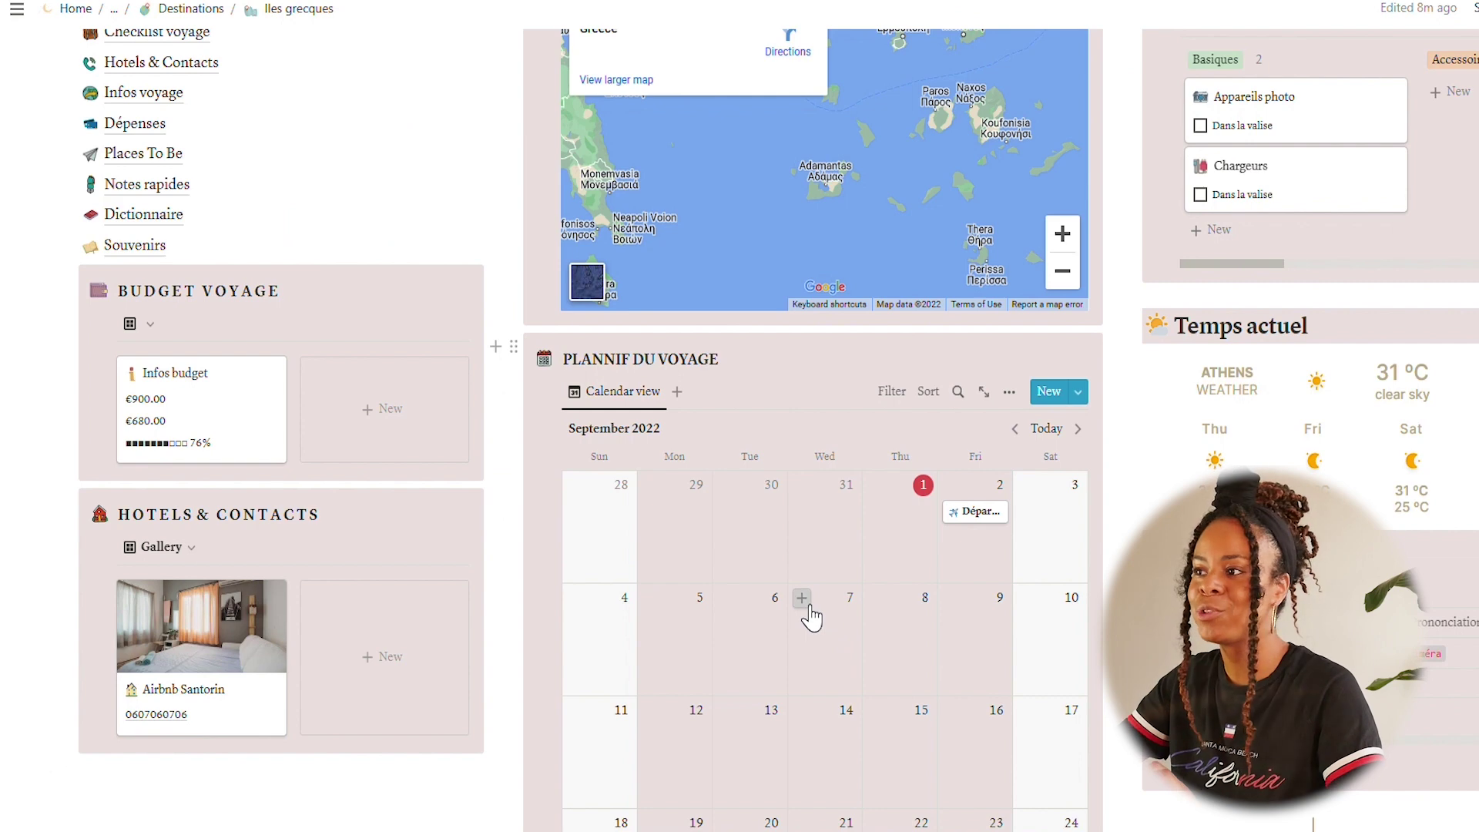
Add an event titled Excursion bateau avec X with a ship icon on September 7, 2022 in the Plannif du voyage calendar
{"action": "left_click", "coordinate": [802, 598]}
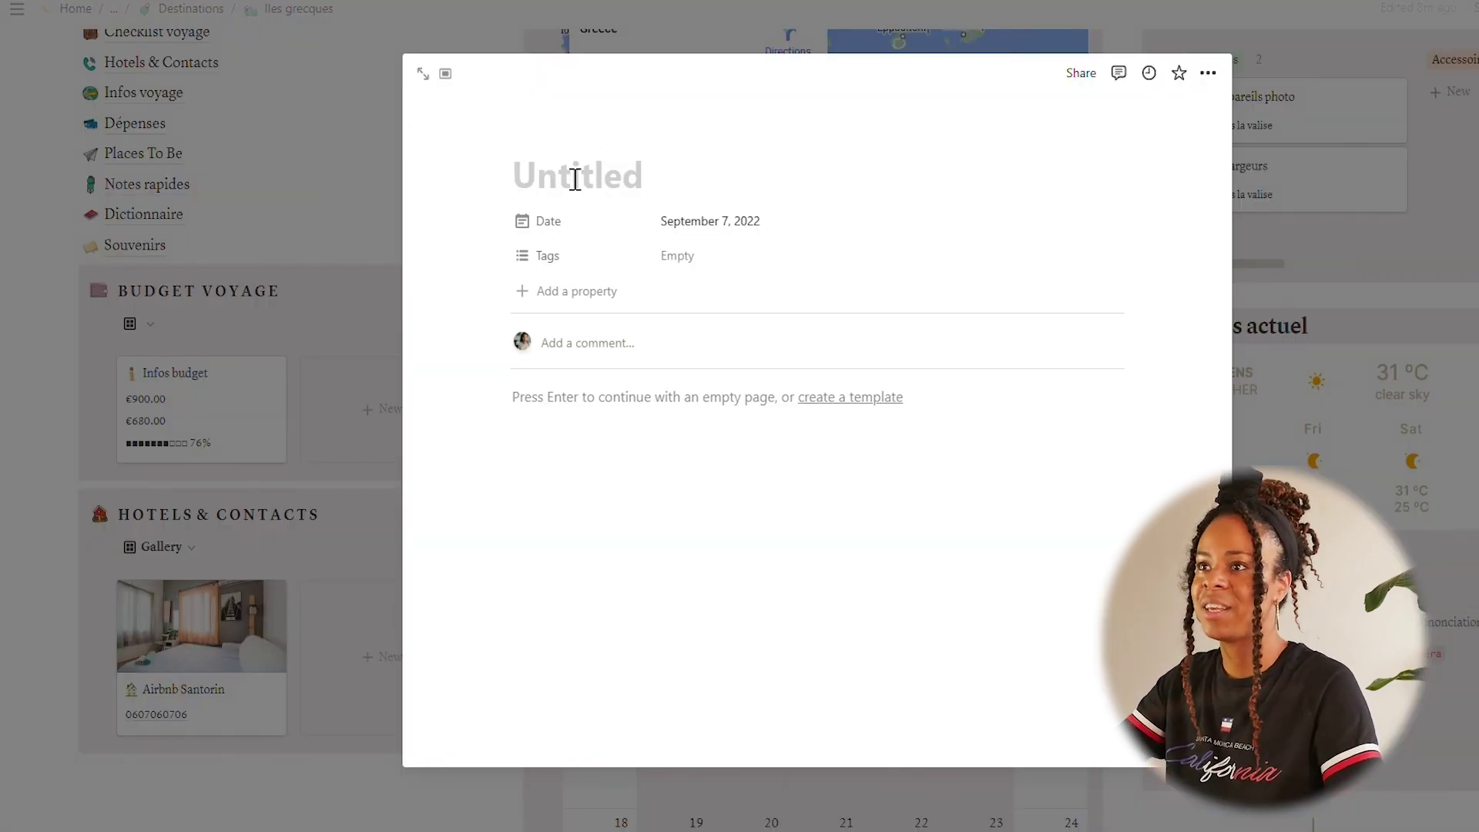
{"action": "type", "text": "Excur"}
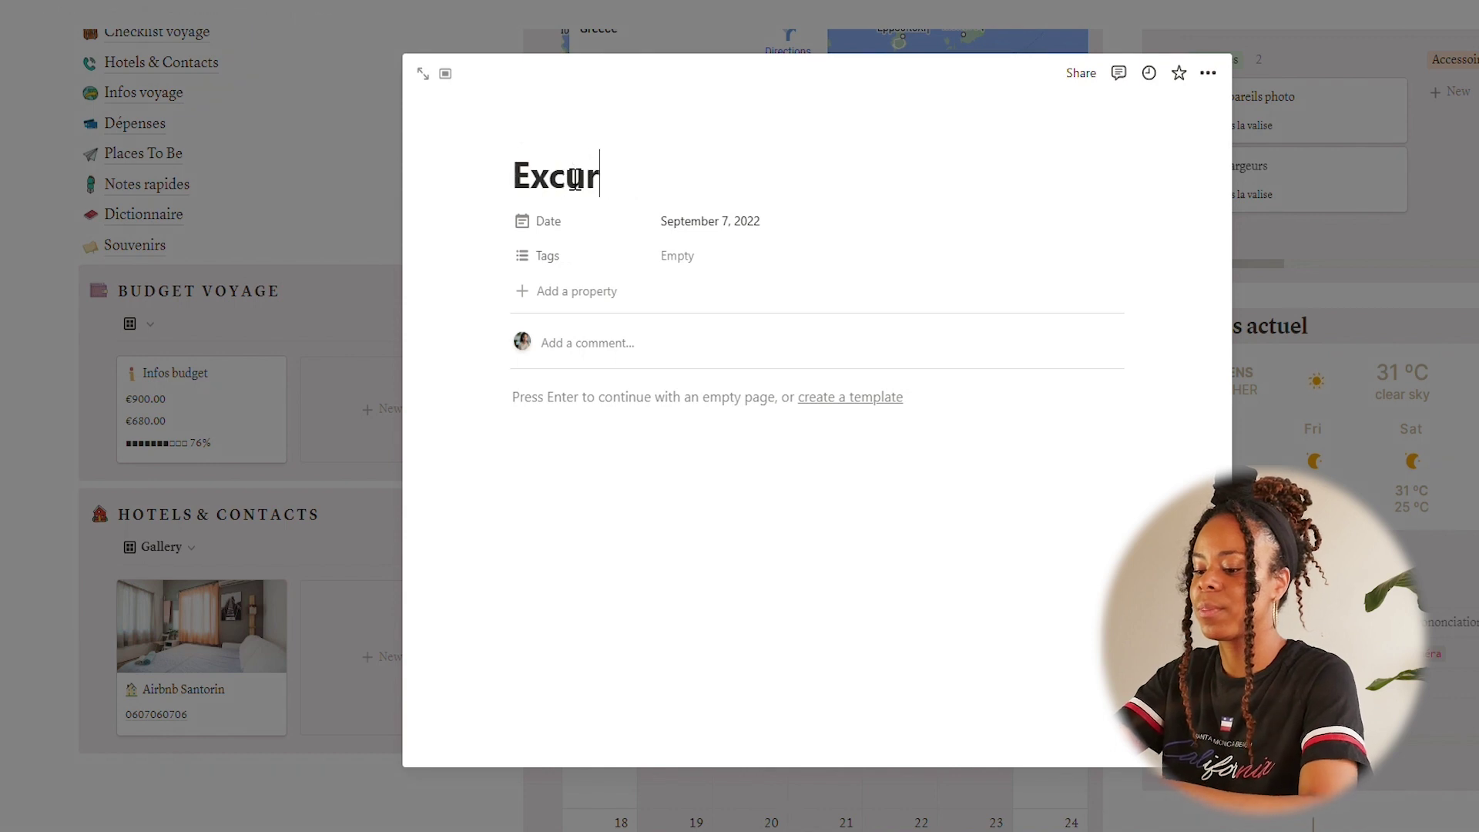
{"action": "type", "text": "sion bateau"}
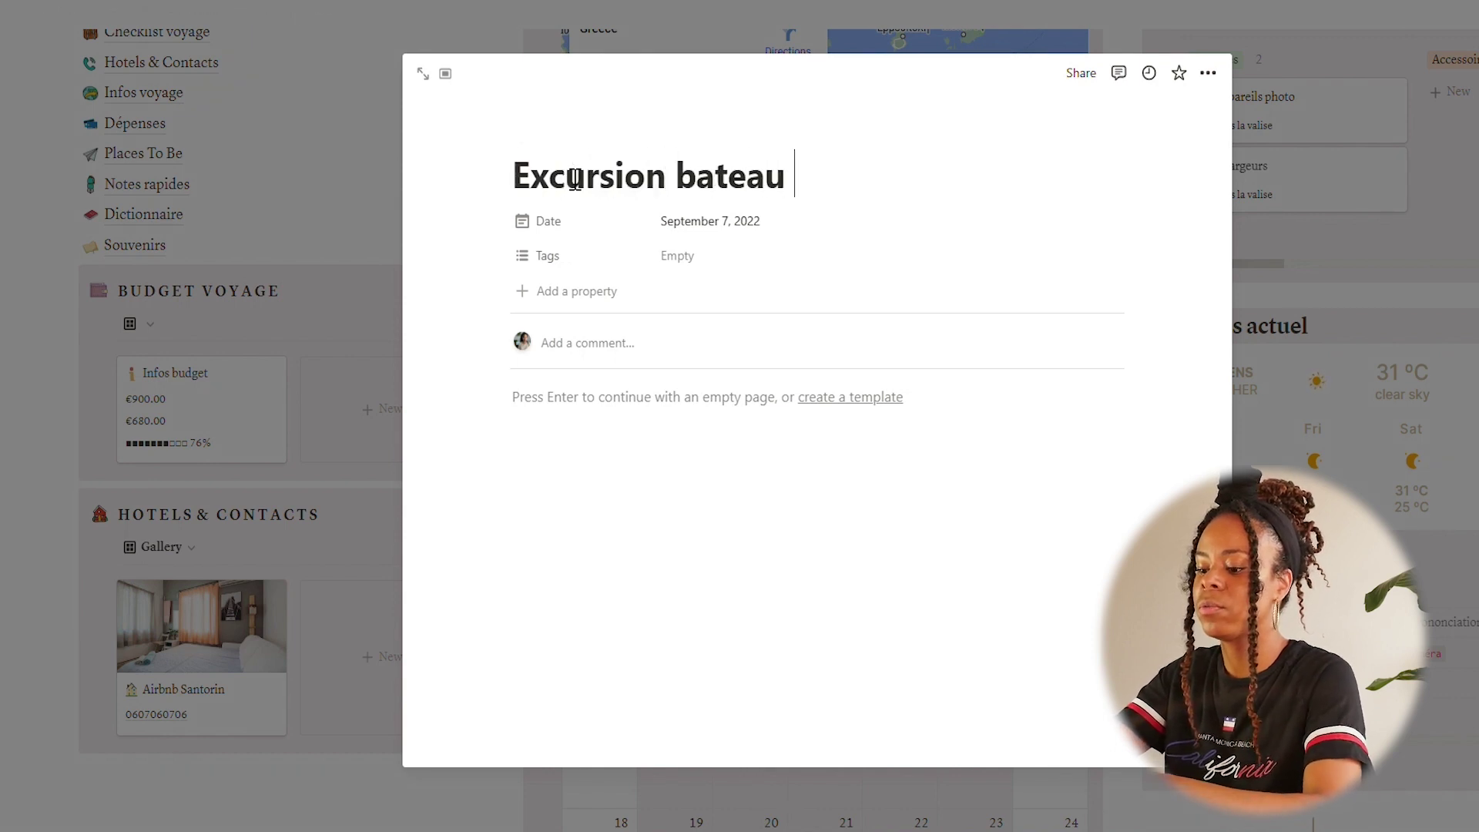
{"action": "mouse_move", "coordinate": [548, 146]}
{"action": "left_click", "coordinate": [547, 138]}
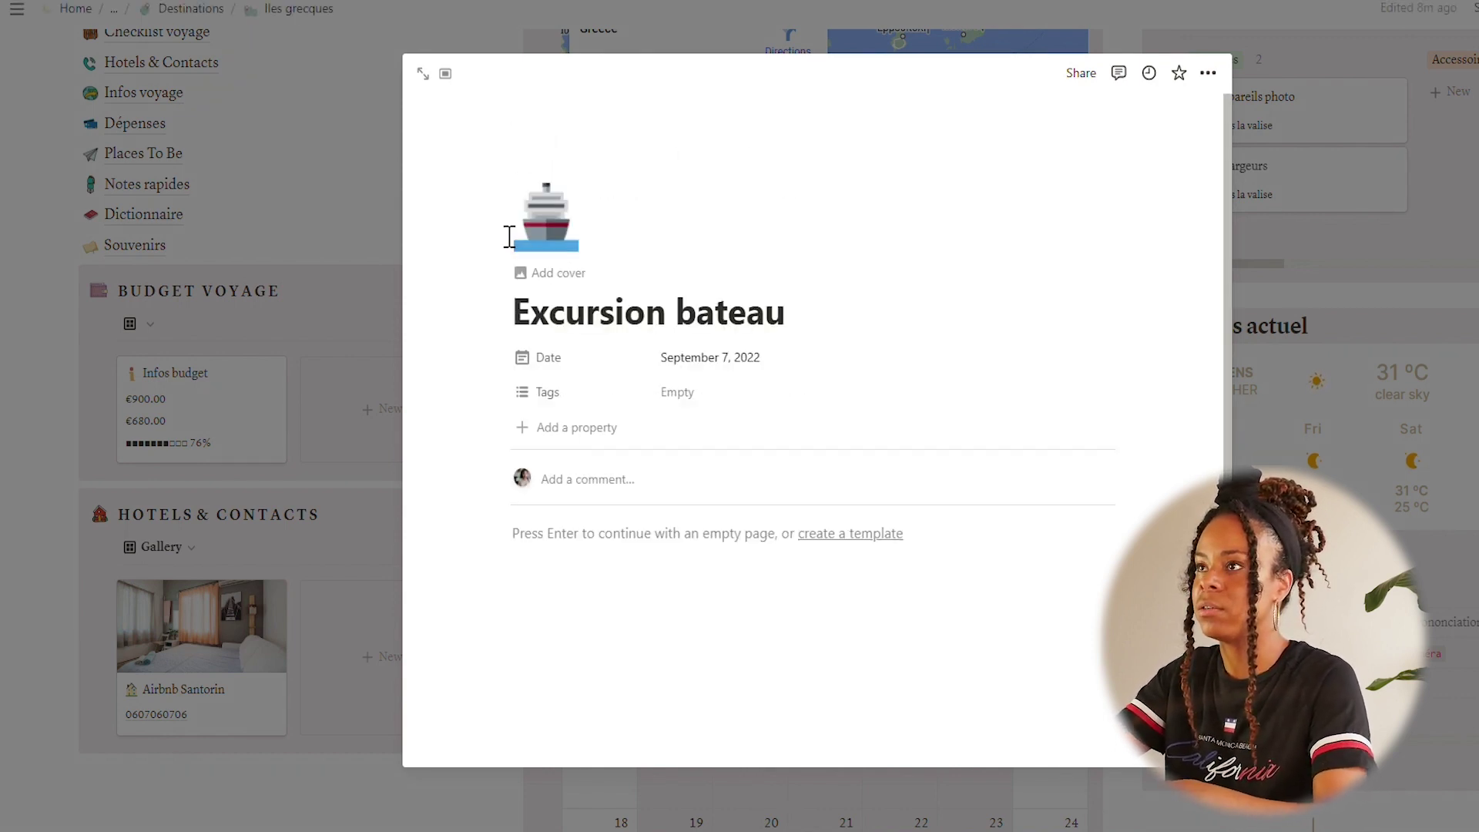
{"action": "type", "text": "avec X"}
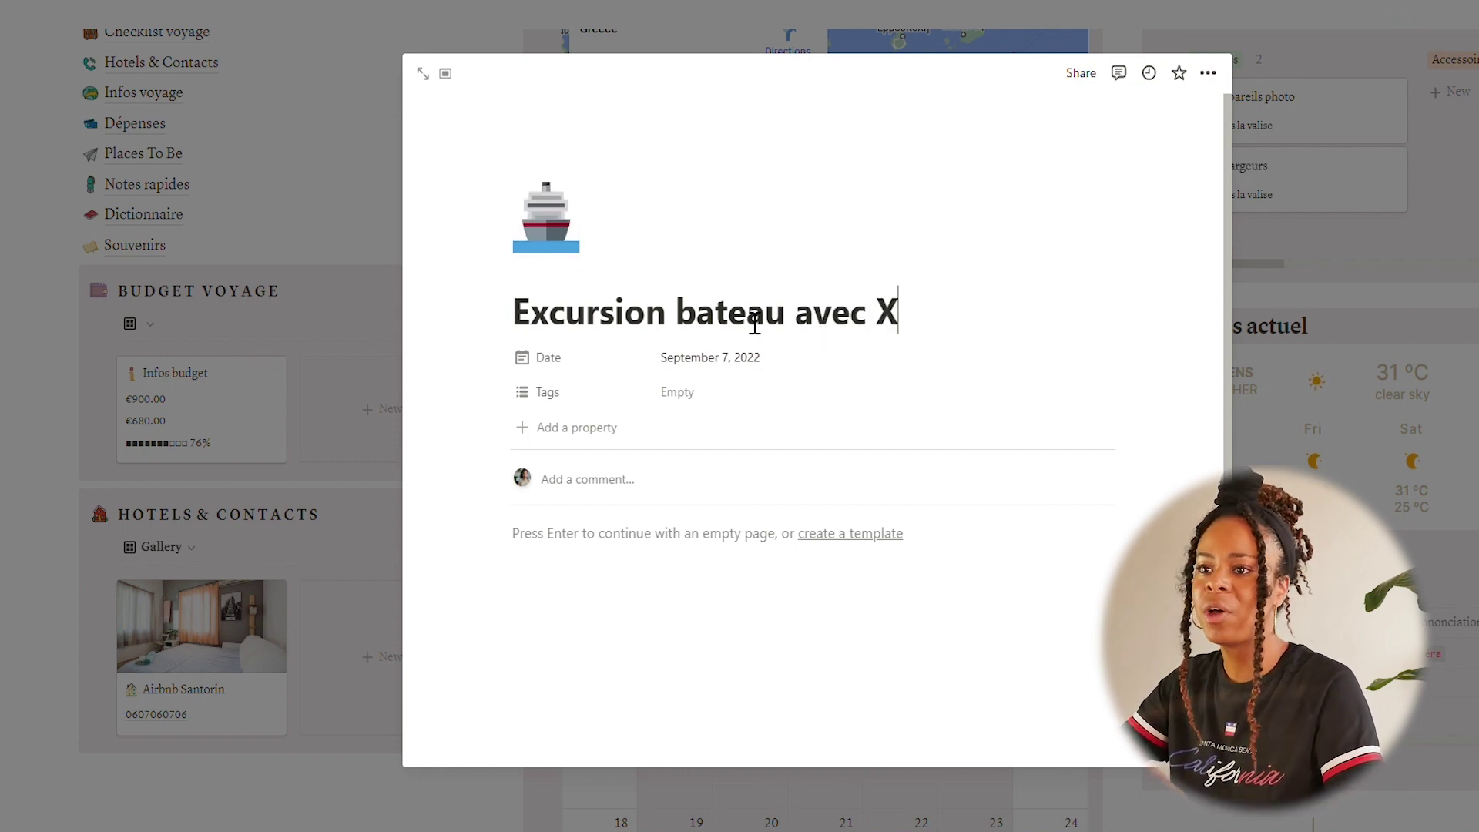
{"action": "left_click", "coordinate": [319, 779]}
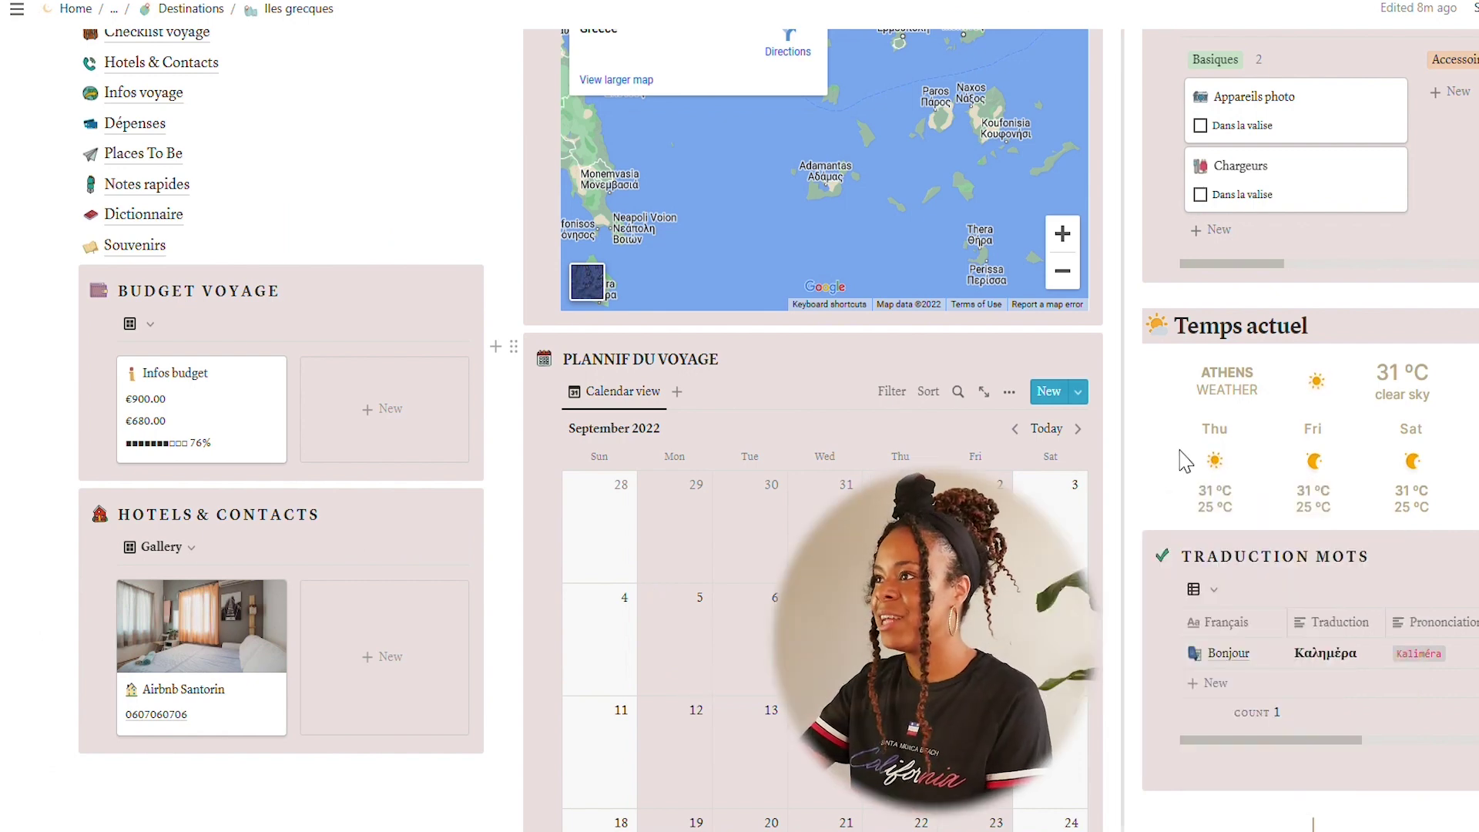
View the Documents administratifs page listed under Perso and return to the Home page
{"action": "scroll", "coordinate": [1240, 435], "scroll_direction": "down", "scroll_amount": 5}
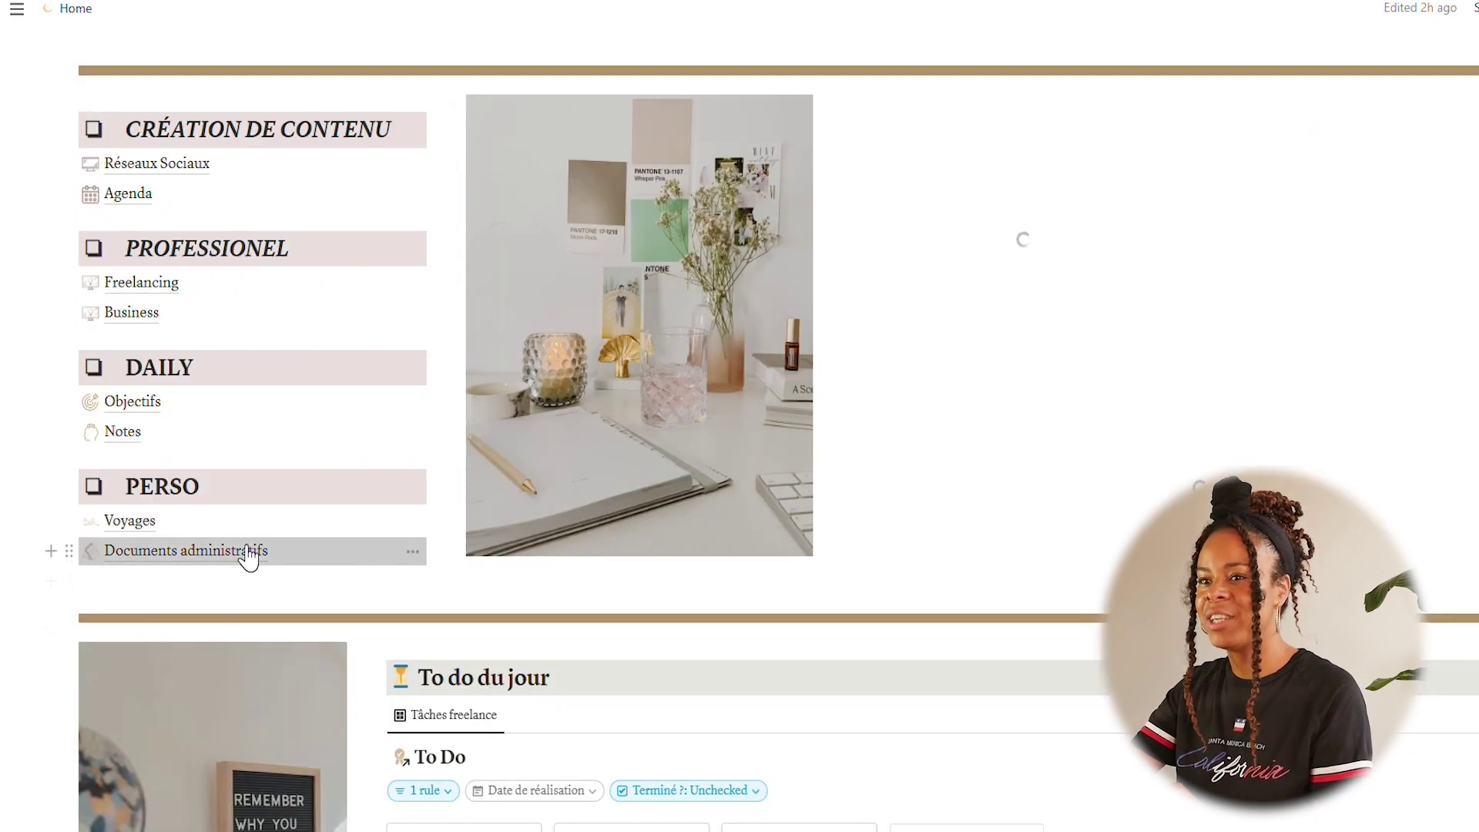
{"action": "left_click", "coordinate": [248, 552]}
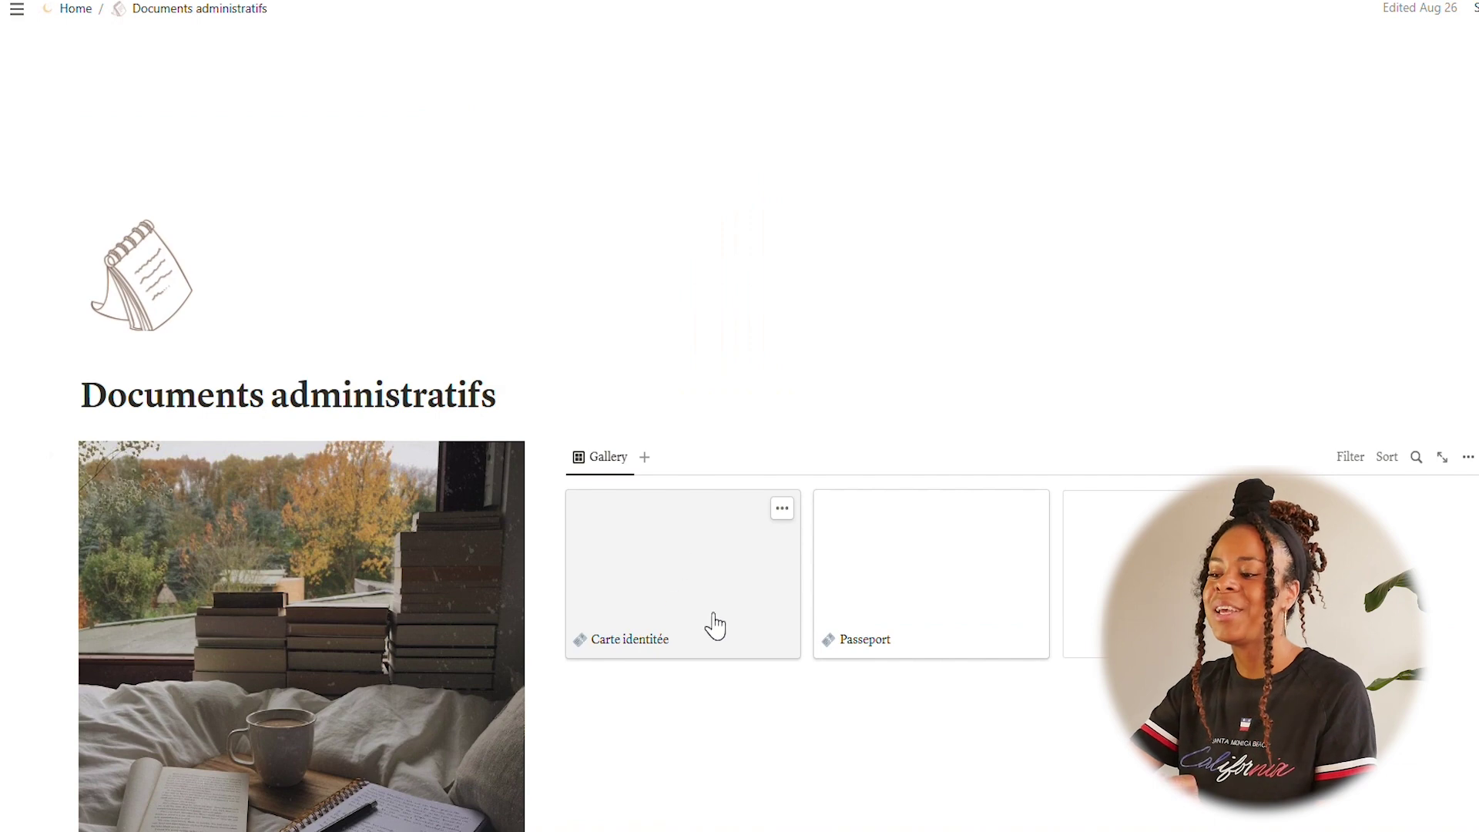
{"action": "scroll", "coordinate": [720, 617], "scroll_direction": "down", "scroll_amount": 3}
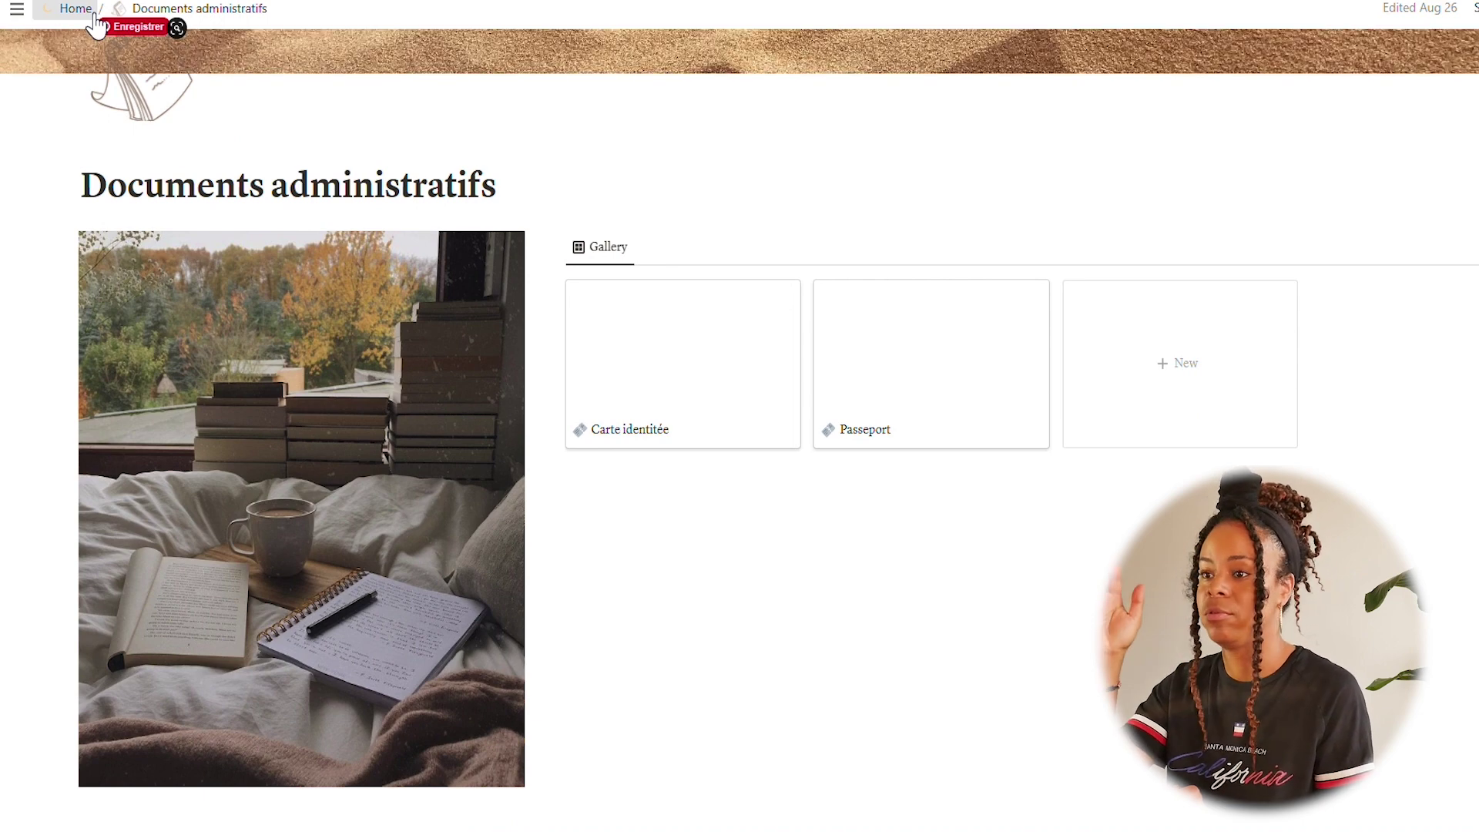
{"action": "left_click", "coordinate": [90, 11]}
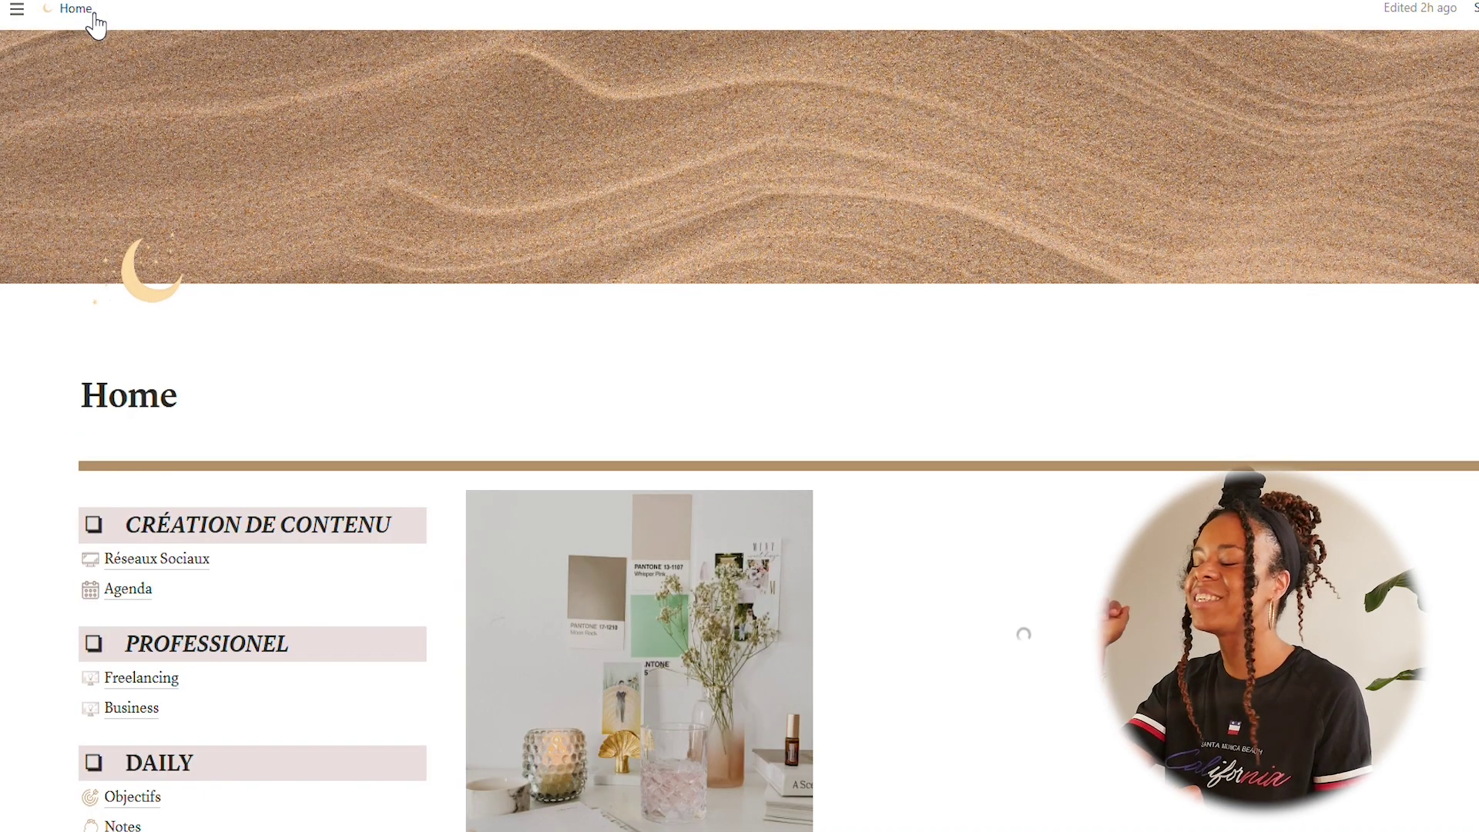